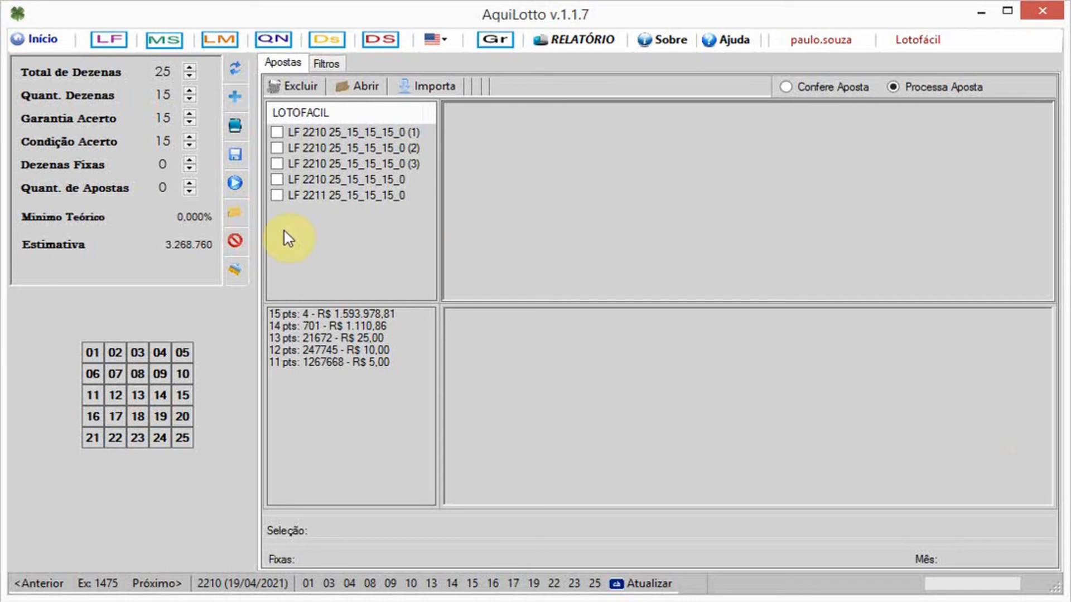
{"action": "double_click", "coordinate": [161, 71]}
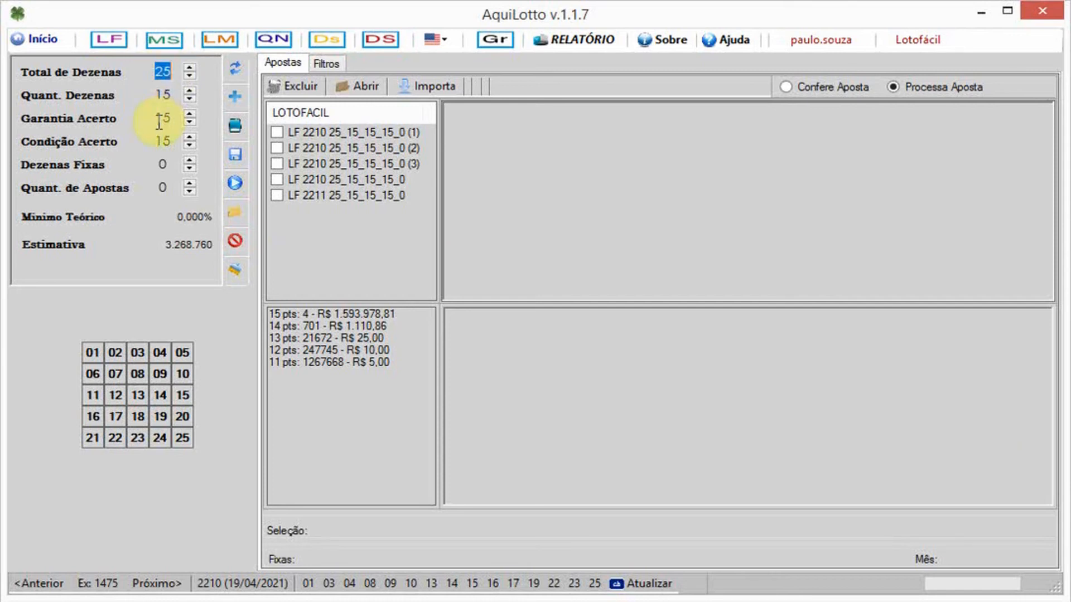
{"action": "left_click_drag", "start_coordinate": [153, 96], "coordinate": [168, 140]}
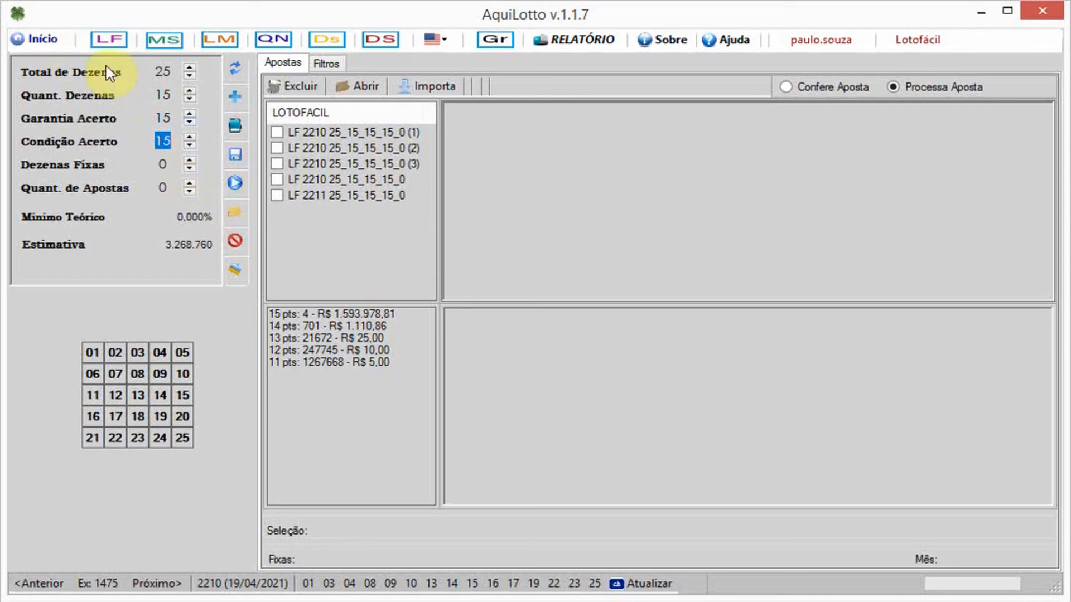
- Start evaluating ready-made bets and browse to the Lotofácil > Combinações folder on drive E
{"action": "left_click", "coordinate": [236, 215]}
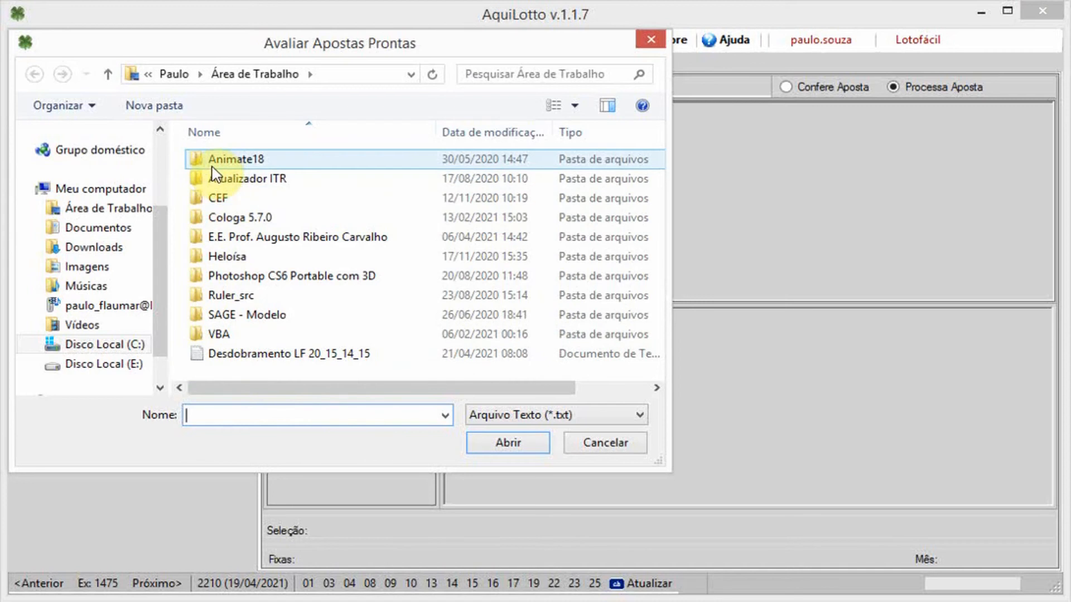
{"action": "left_click", "coordinate": [96, 366]}
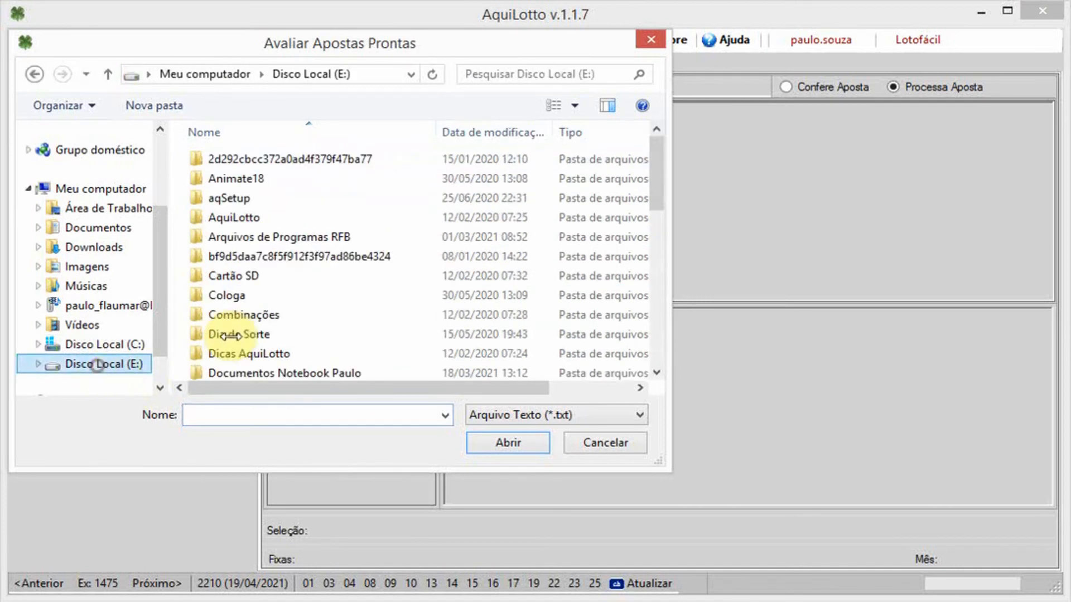
{"action": "key", "text": "l"}
{"action": "left_click", "coordinate": [265, 255]}
{"action": "key", "text": "l"}
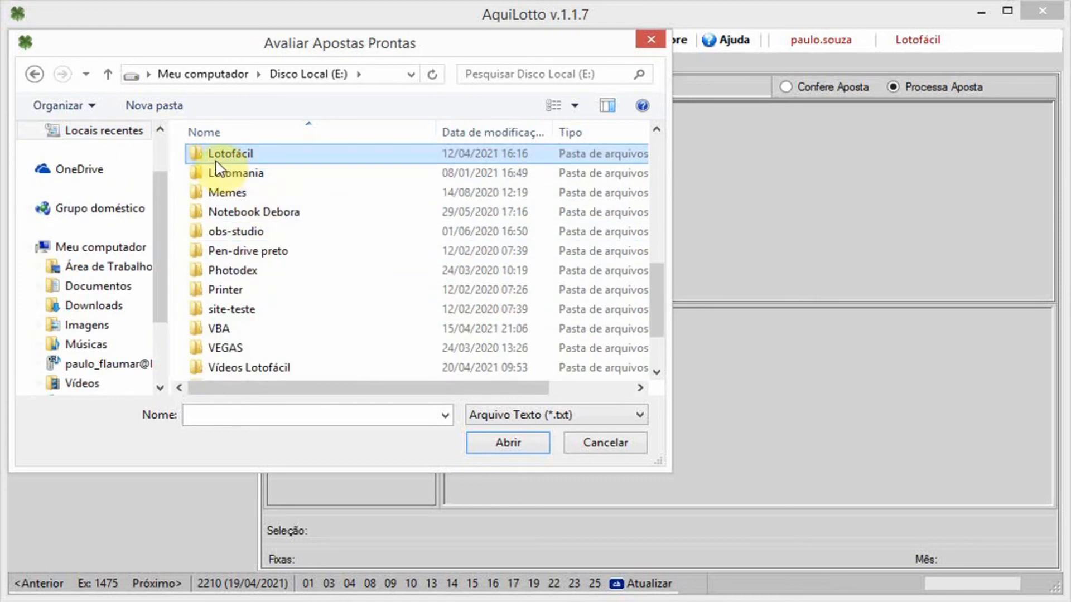
{"action": "double_click", "coordinate": [197, 159]}
{"action": "double_click", "coordinate": [197, 159]}
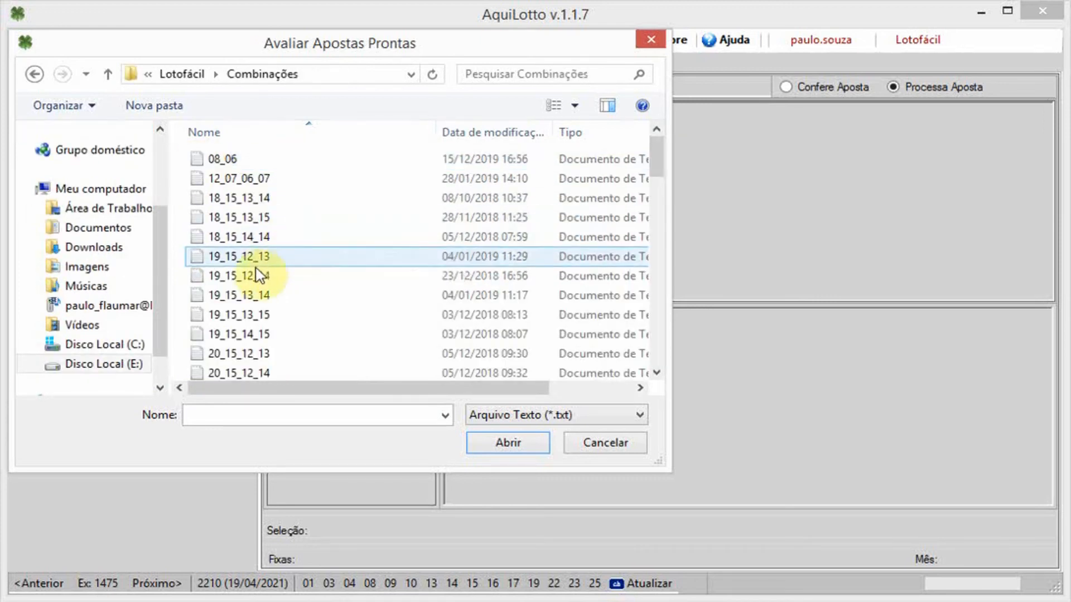
- Load the 25_15_14_15 text file from the Combinações folder as the bets to evaluate
{"action": "scroll", "coordinate": [256, 276], "scroll_direction": "down", "scroll_amount": 4}
{"action": "scroll", "coordinate": [252, 286], "scroll_direction": "down", "scroll_amount": 5}
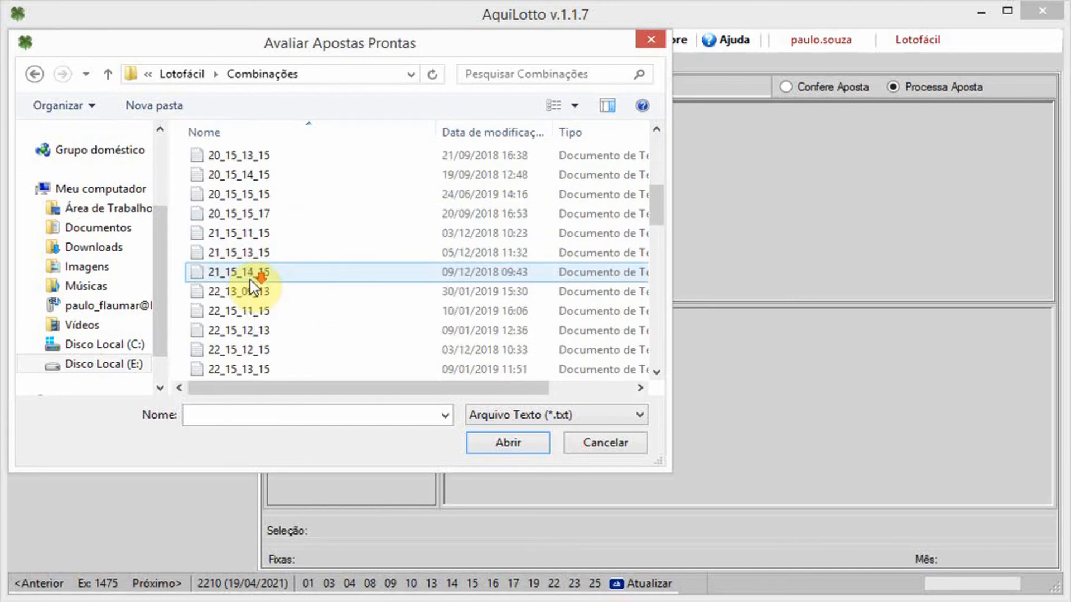
{"action": "scroll", "coordinate": [254, 276], "scroll_direction": "down", "scroll_amount": 1}
{"action": "scroll", "coordinate": [234, 304], "scroll_direction": "down", "scroll_amount": 2}
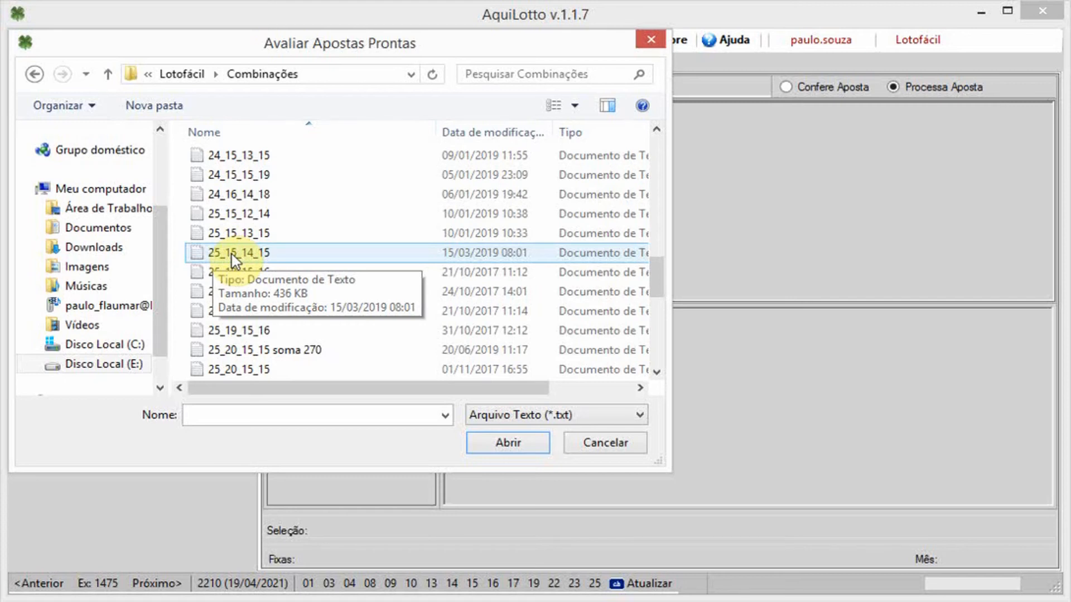
{"action": "left_click", "coordinate": [200, 258]}
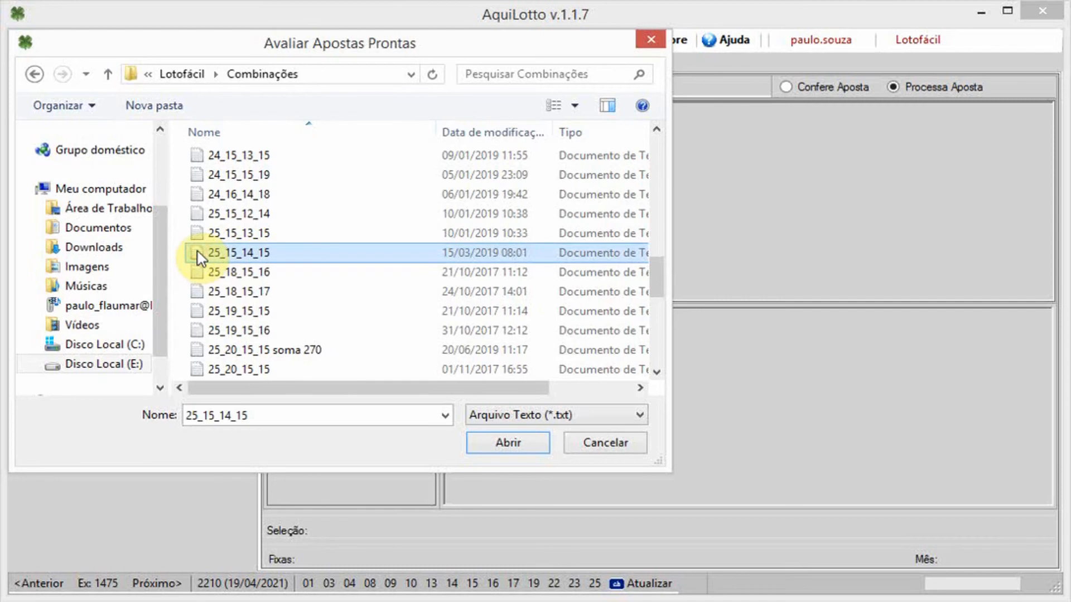
{"action": "double_click", "coordinate": [200, 255]}
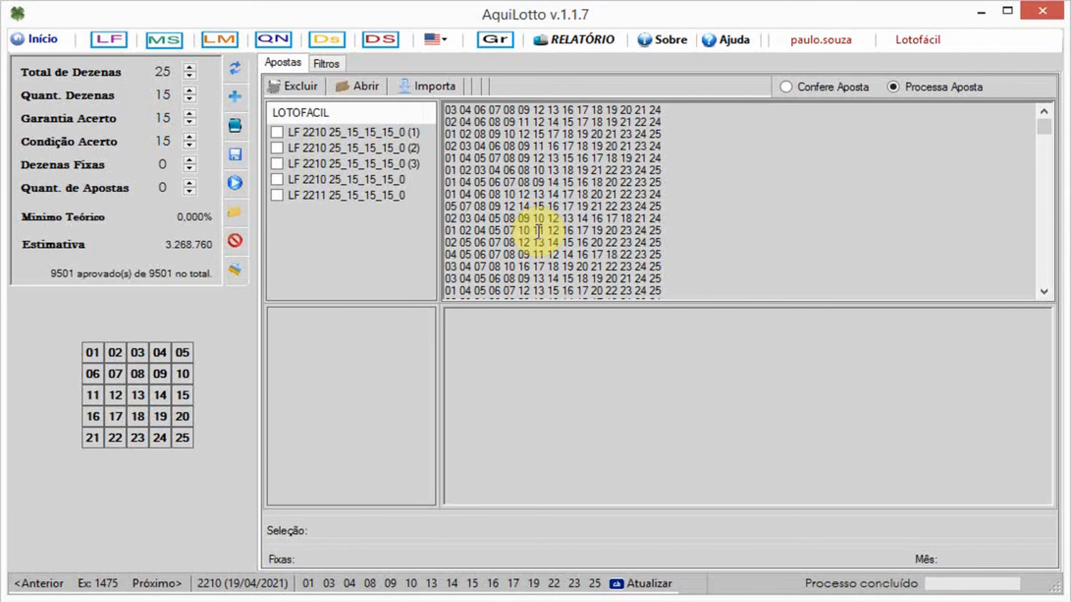
{"action": "left_click", "coordinate": [324, 65]}
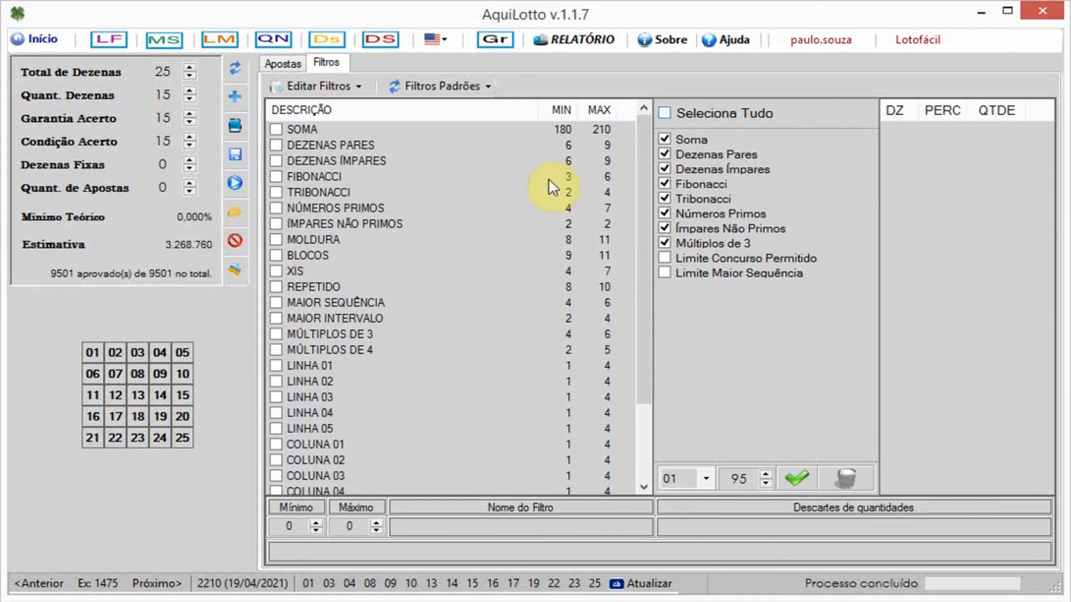
{"action": "left_click_drag", "start_coordinate": [650, 193], "coordinate": [650, 164]}
{"action": "left_click", "coordinate": [283, 64]}
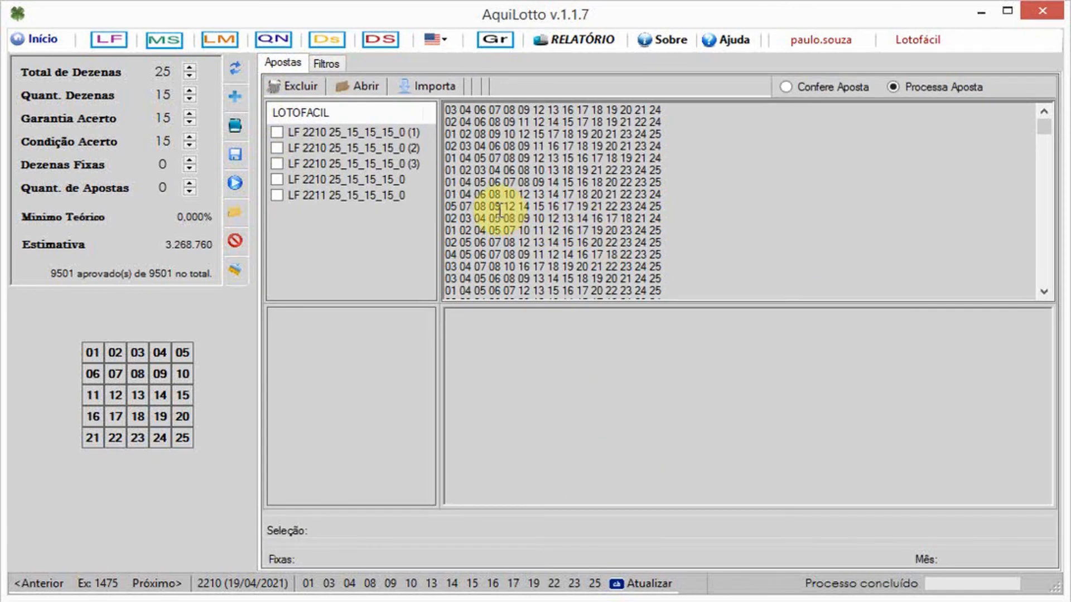
{"action": "left_click_drag", "start_coordinate": [475, 181], "coordinate": [589, 205]}
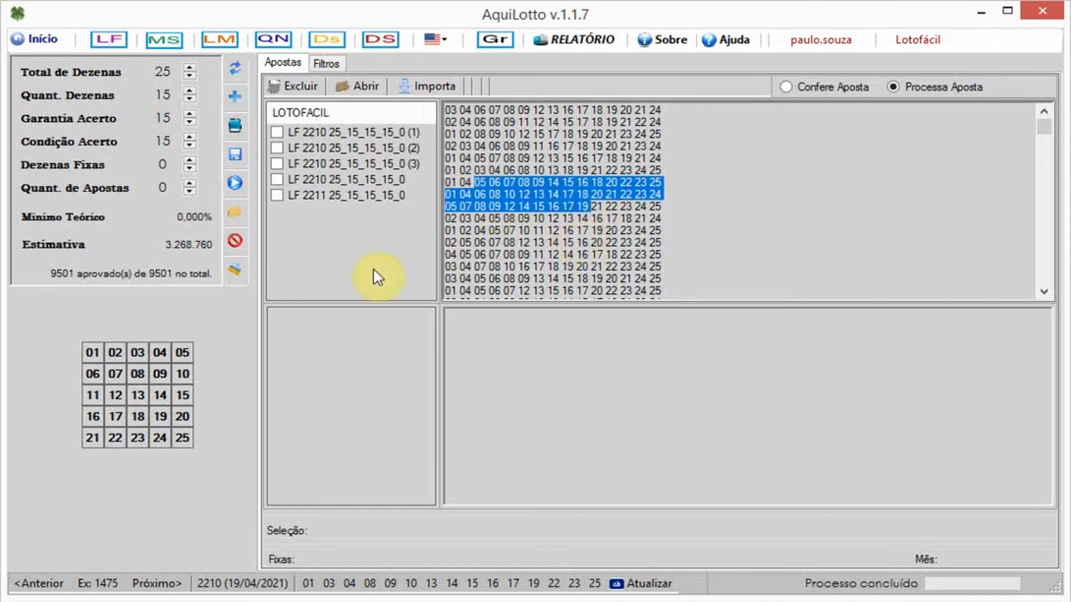
- Save the loaded bets and select the LF 2211 manual set for checking in Confere Aposta mode
{"action": "left_click", "coordinate": [237, 157]}
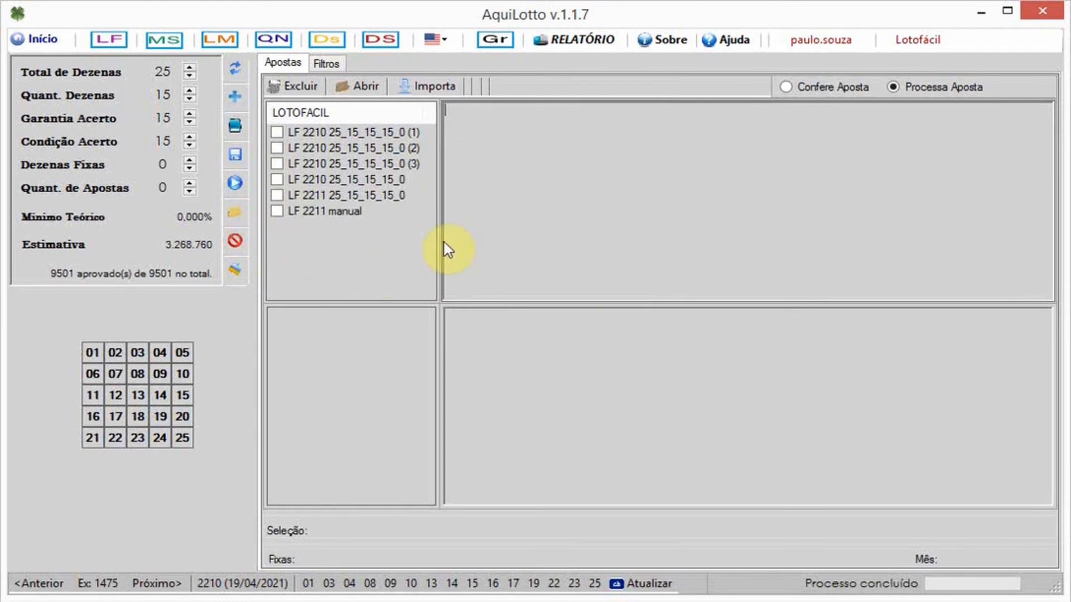
{"action": "left_click", "coordinate": [329, 215]}
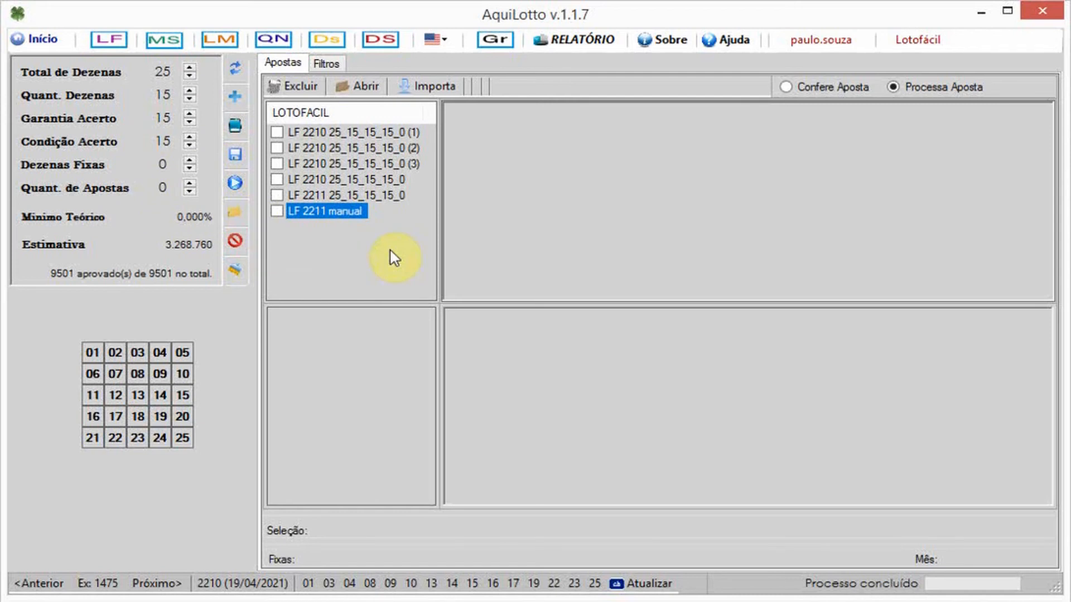
{"action": "left_click", "coordinate": [785, 87]}
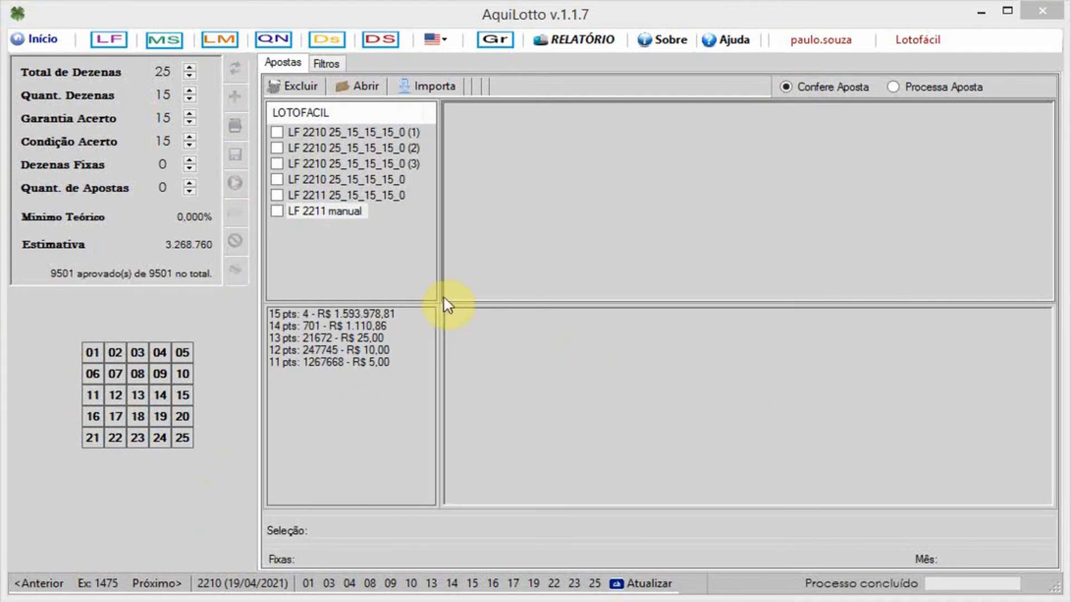
{"action": "left_click", "coordinate": [278, 212]}
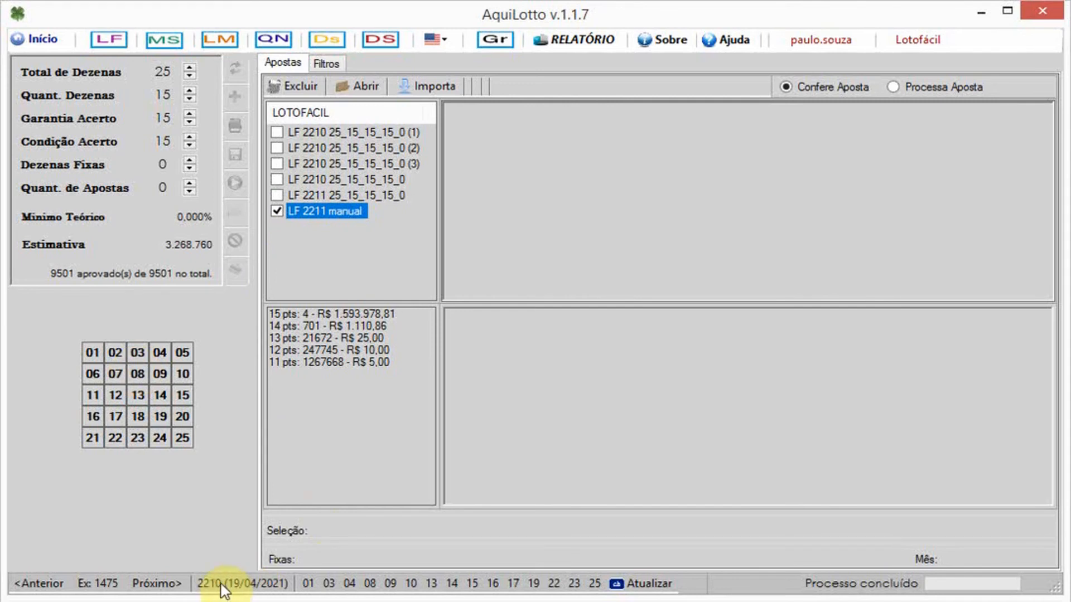
- Check the saved bets against the numbers 04, 05, 08, 09, 10, 11, 12, 13, 17, 18, 19, 20, 21, 22 and 23
{"action": "left_click", "coordinate": [159, 352]}
{"action": "left_click", "coordinate": [182, 353]}
{"action": "left_click", "coordinate": [139, 375]}
{"action": "left_click", "coordinate": [160, 374]}
{"action": "left_click", "coordinate": [182, 374]}
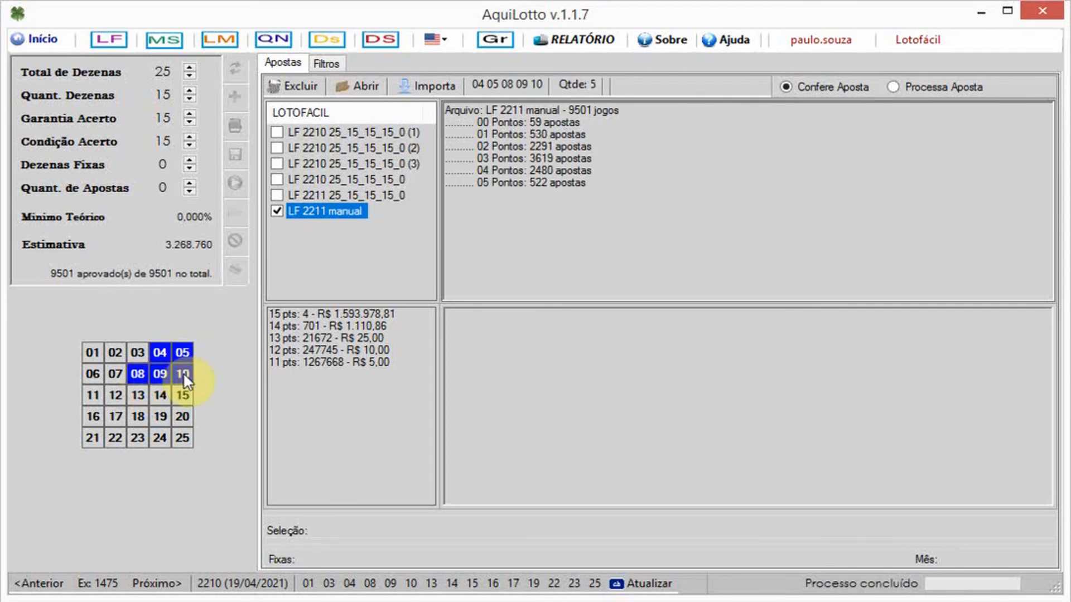
{"action": "left_click", "coordinate": [94, 393]}
{"action": "left_click", "coordinate": [124, 397]}
{"action": "left_click", "coordinate": [136, 393]}
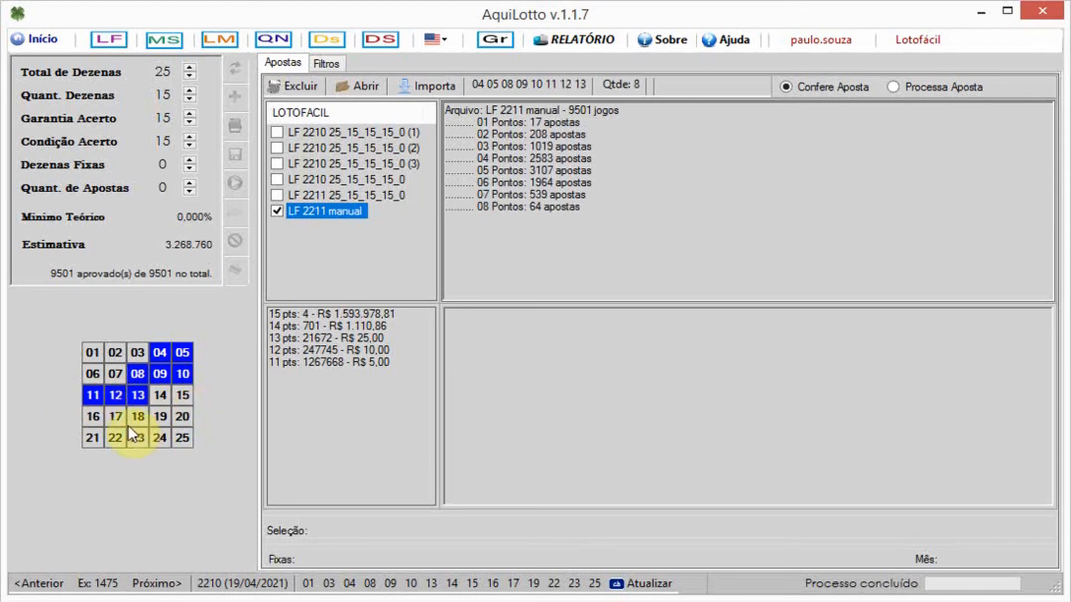
{"action": "left_click", "coordinate": [114, 415]}
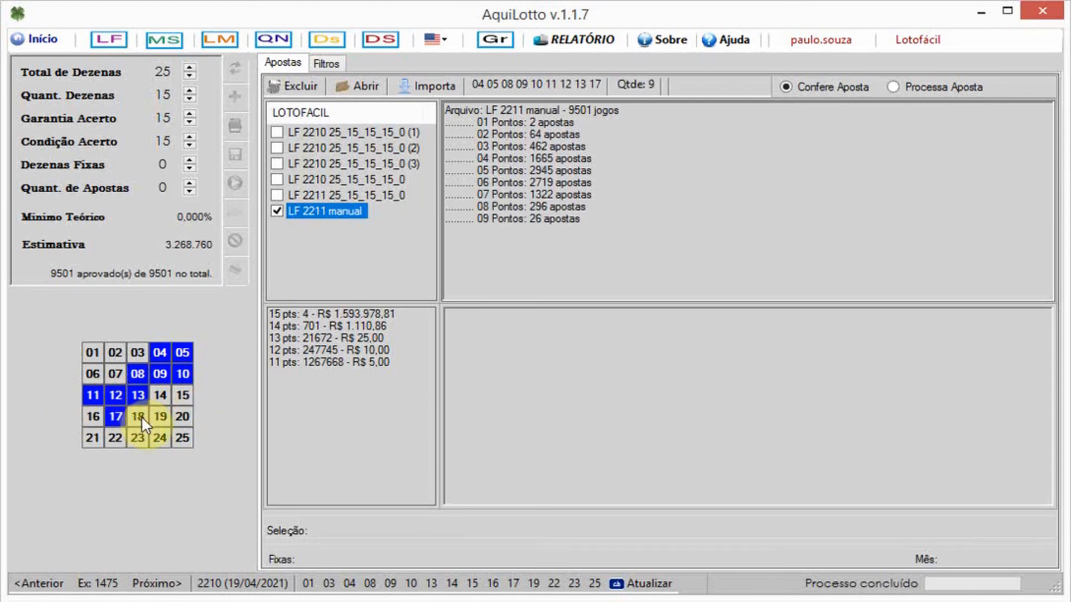
{"action": "left_click", "coordinate": [139, 417]}
{"action": "left_click", "coordinate": [160, 416]}
{"action": "left_click", "coordinate": [184, 417]}
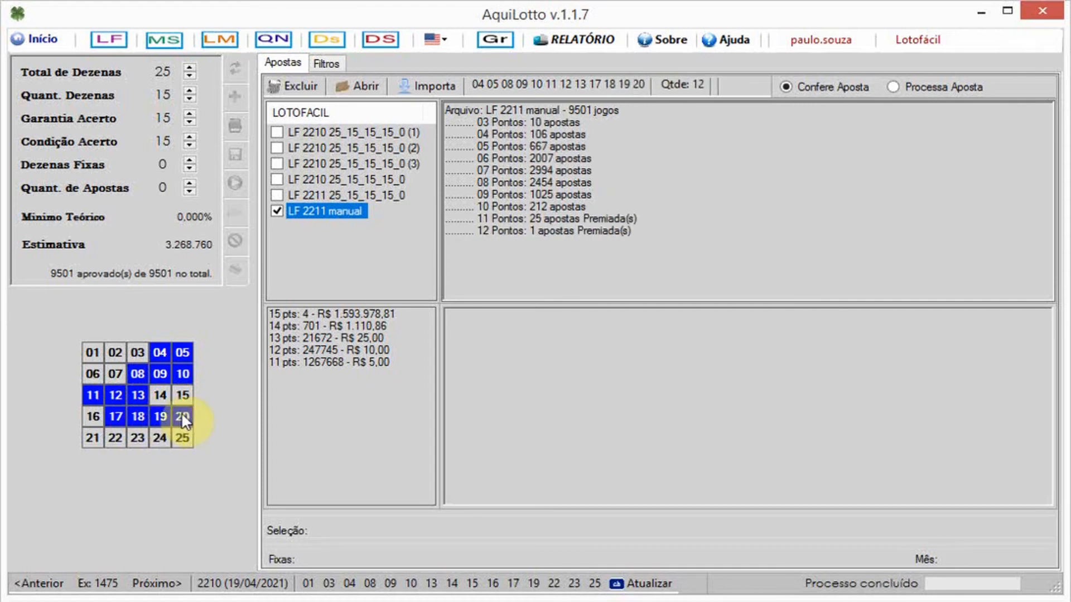
{"action": "left_click", "coordinate": [94, 442]}
{"action": "left_click", "coordinate": [115, 440]}
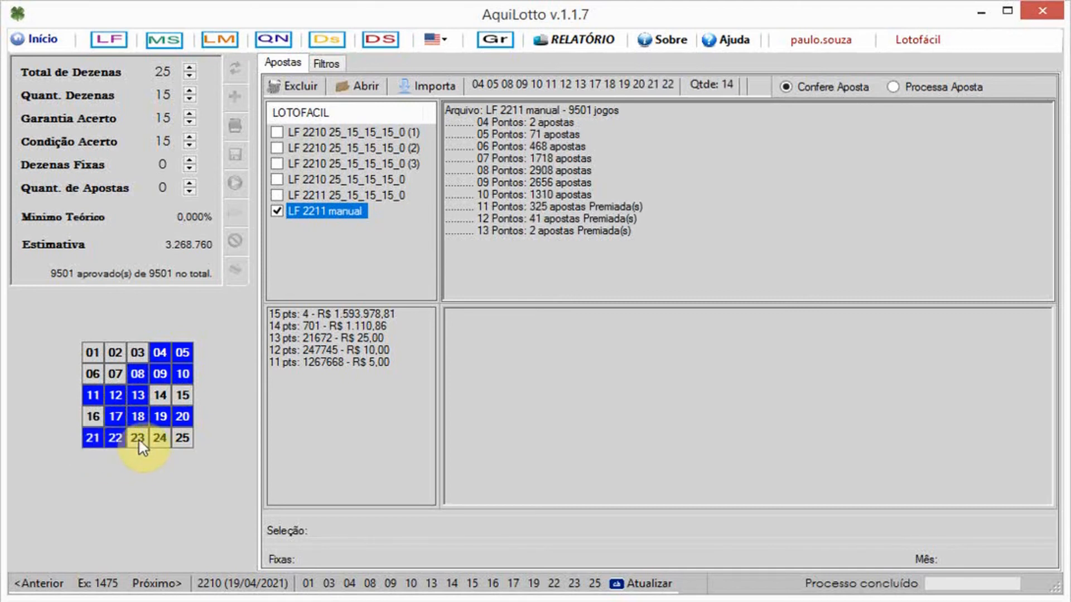
{"action": "left_click", "coordinate": [139, 442]}
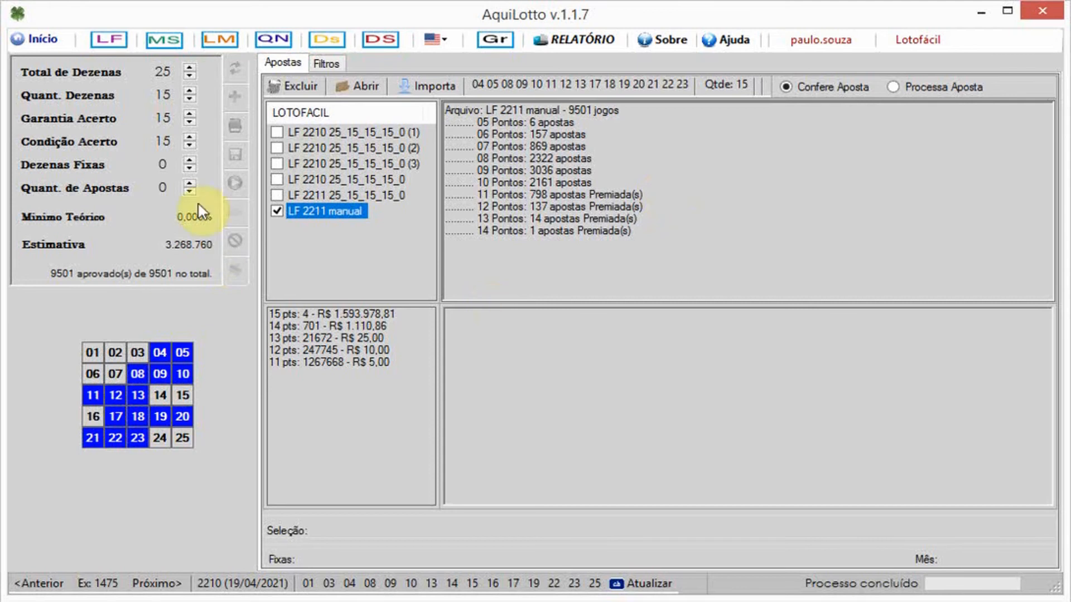
{"action": "double_click", "coordinate": [161, 188]}
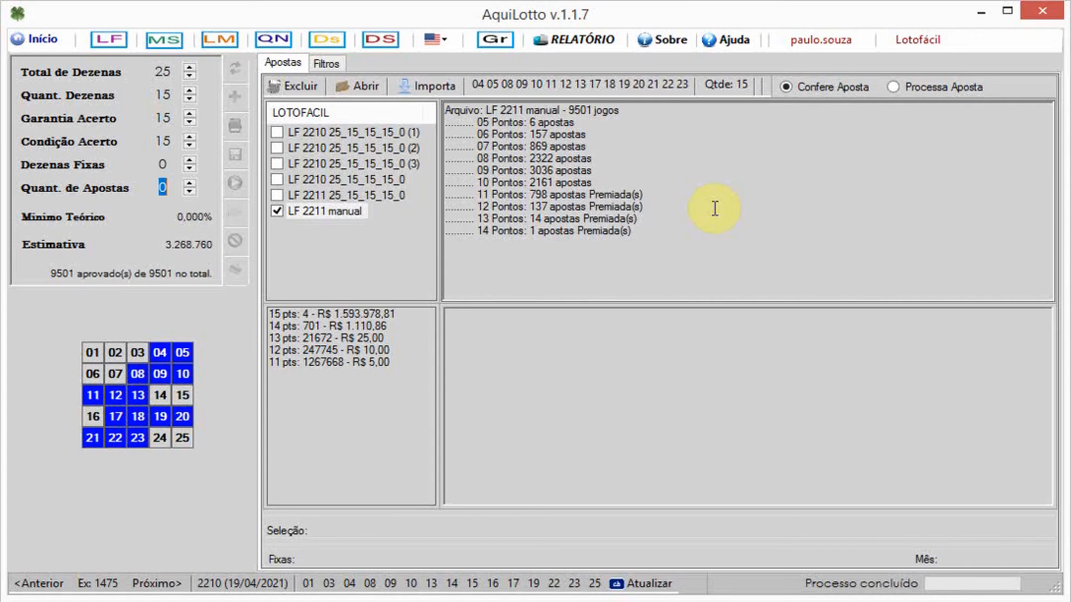
{"action": "type", "text": "100"}
{"action": "left_click", "coordinate": [693, 195]}
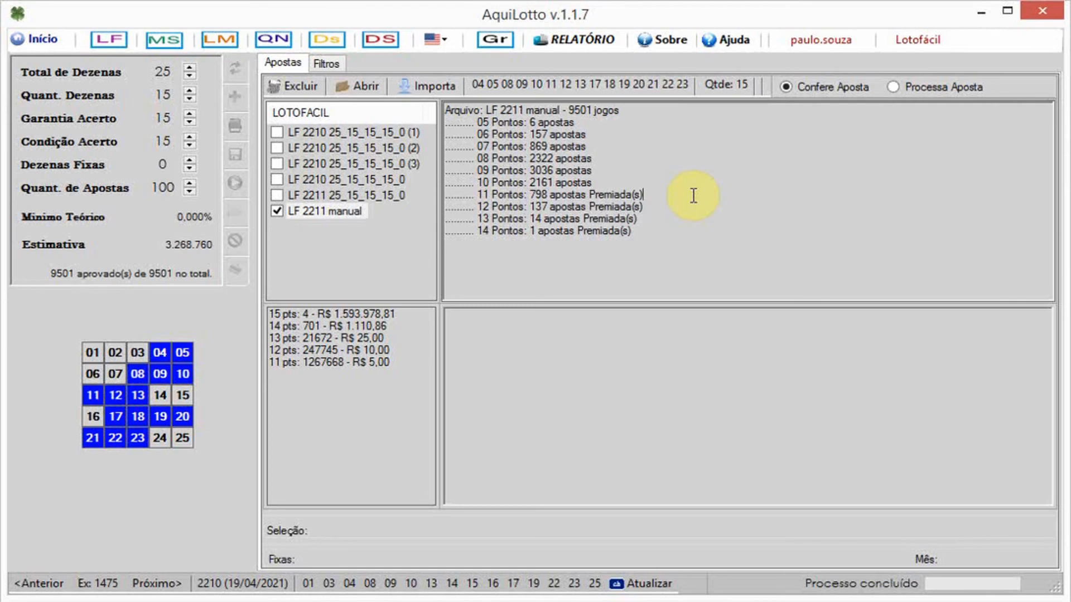
{"action": "double_click", "coordinate": [155, 189]}
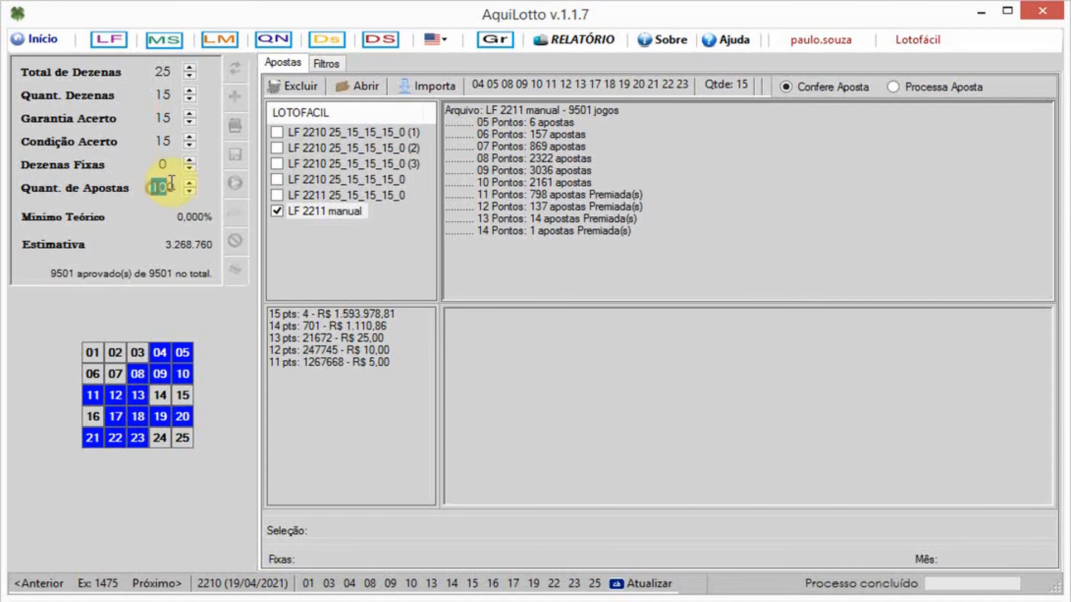
{"action": "type", "text": "0"}
- Return to Processa Aposta mode and delete the LF 2211 manual bet set
{"action": "left_click", "coordinate": [893, 88]}
{"action": "left_click", "coordinate": [277, 212]}
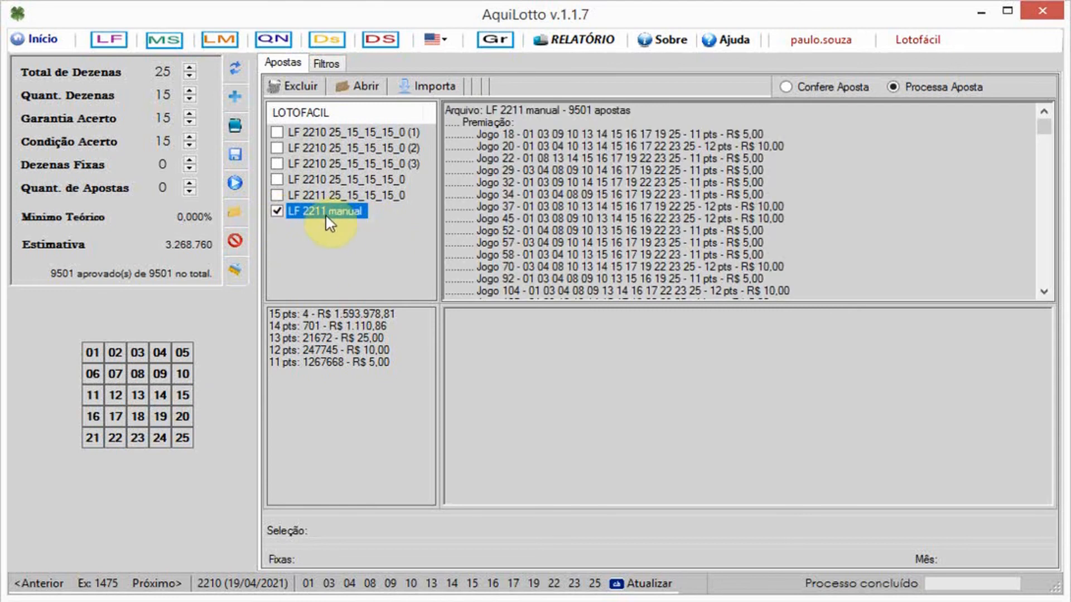
{"action": "left_click", "coordinate": [292, 85]}
{"action": "left_click", "coordinate": [541, 383]}
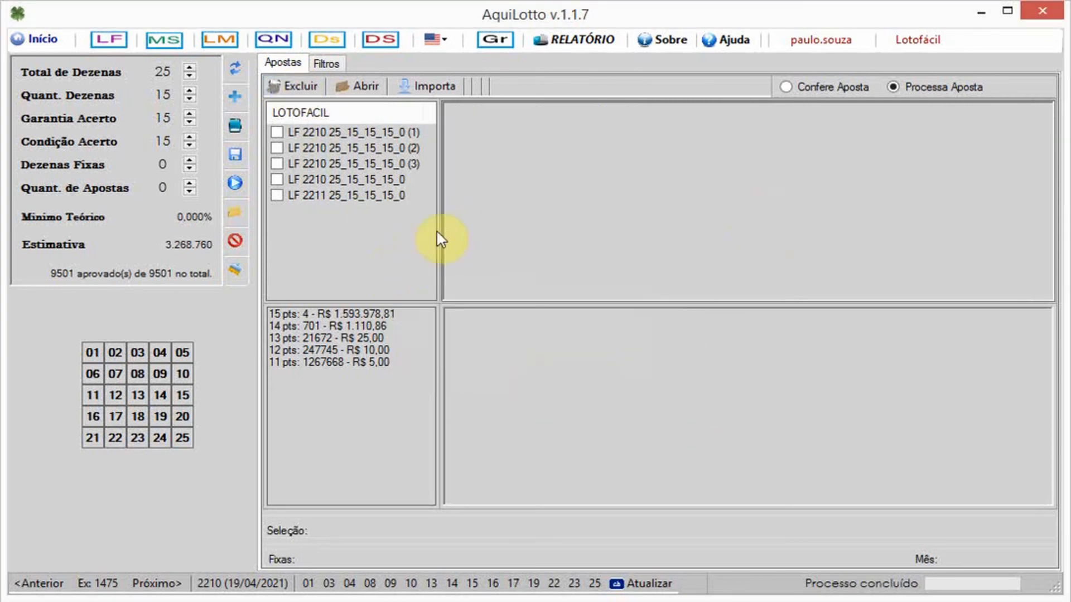
- Enable the ÍMPARES NÃO PRIMOS filter
{"action": "left_click", "coordinate": [328, 63]}
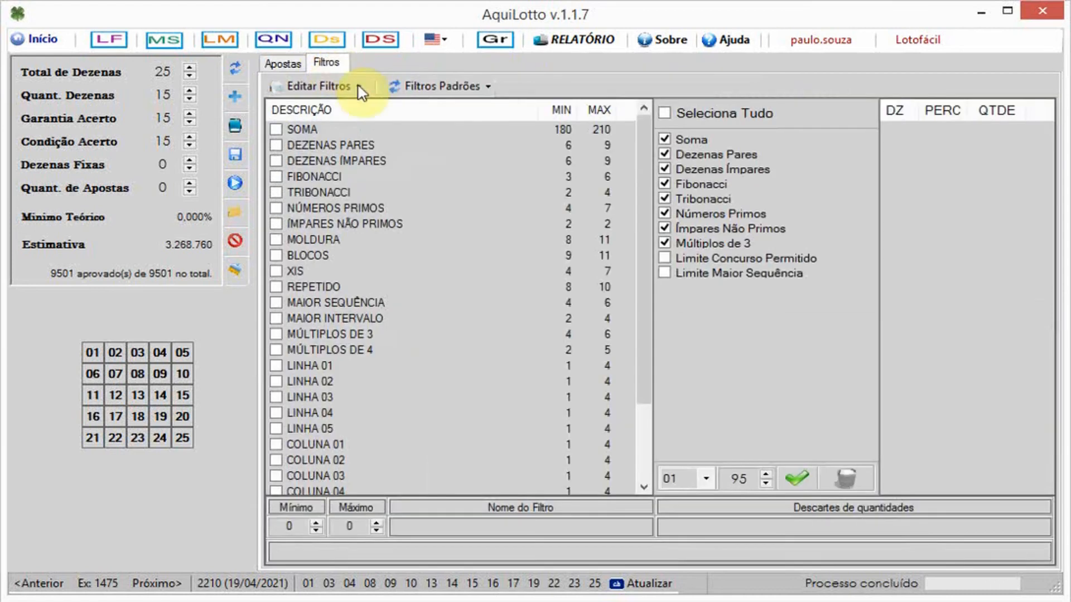
{"action": "left_click", "coordinate": [327, 224]}
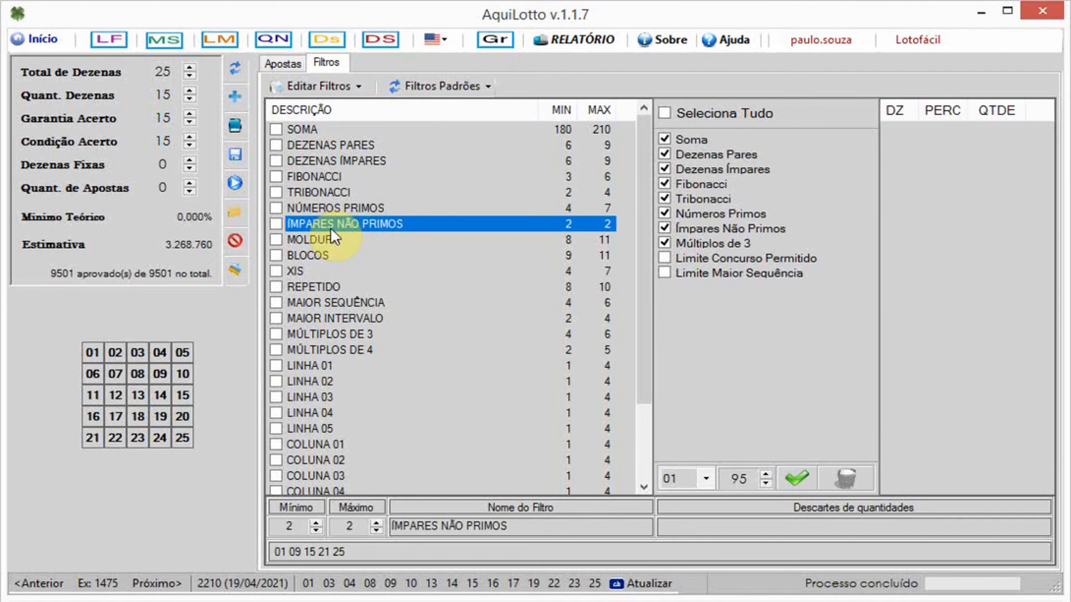
{"action": "left_click", "coordinate": [276, 223]}
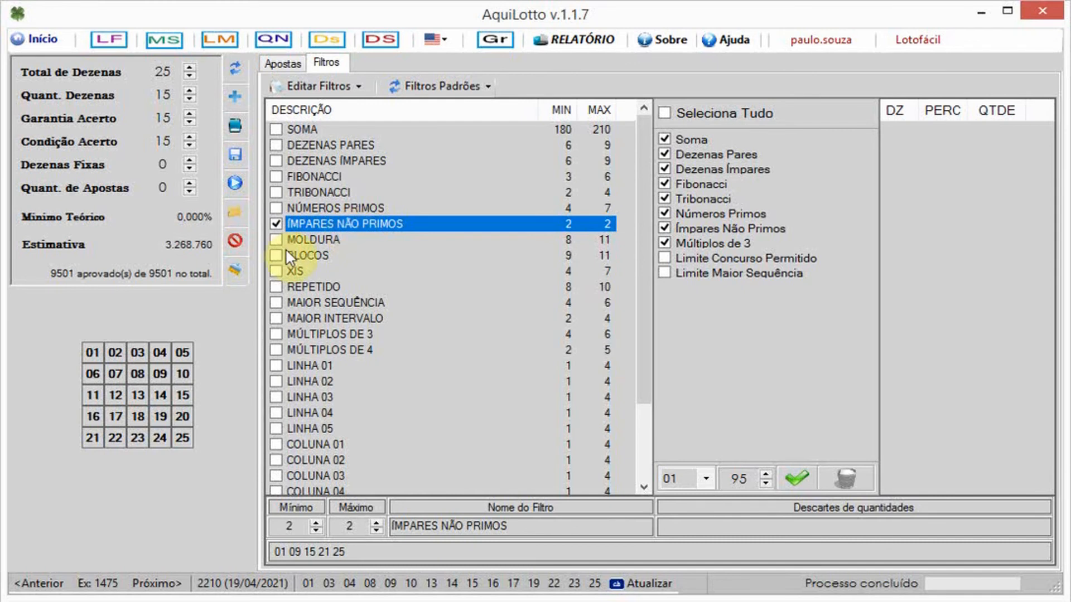
- Mark 04, 05, 08, 09, 10, 11, 12, 13, 17, 18, 19, 20, 21, 22 and 23 to get their statistics
{"action": "left_click", "coordinate": [282, 63]}
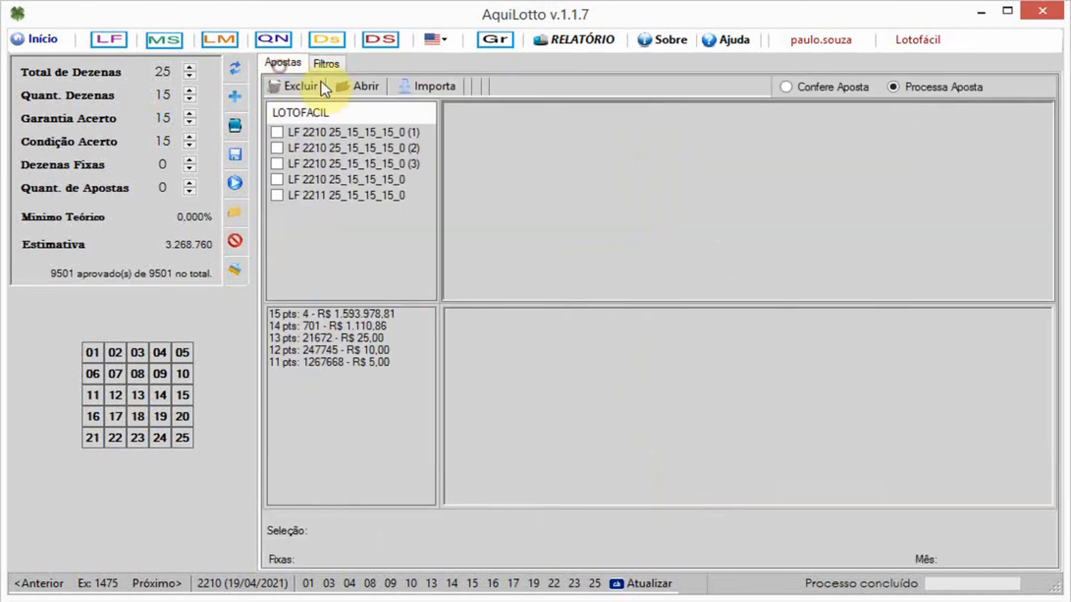
{"action": "left_click", "coordinate": [160, 351]}
{"action": "left_click", "coordinate": [183, 351]}
{"action": "left_click", "coordinate": [138, 374]}
{"action": "left_click", "coordinate": [159, 373]}
{"action": "left_click", "coordinate": [183, 374]}
{"action": "left_click", "coordinate": [95, 394]}
{"action": "left_click", "coordinate": [118, 394]}
{"action": "left_click", "coordinate": [137, 393]}
{"action": "left_click", "coordinate": [117, 416]}
{"action": "left_click", "coordinate": [137, 416]}
{"action": "left_click", "coordinate": [167, 417]}
{"action": "left_click", "coordinate": [179, 414]}
{"action": "left_click", "coordinate": [92, 439]}
{"action": "left_click", "coordinate": [115, 439]}
{"action": "left_click", "coordinate": [135, 434]}
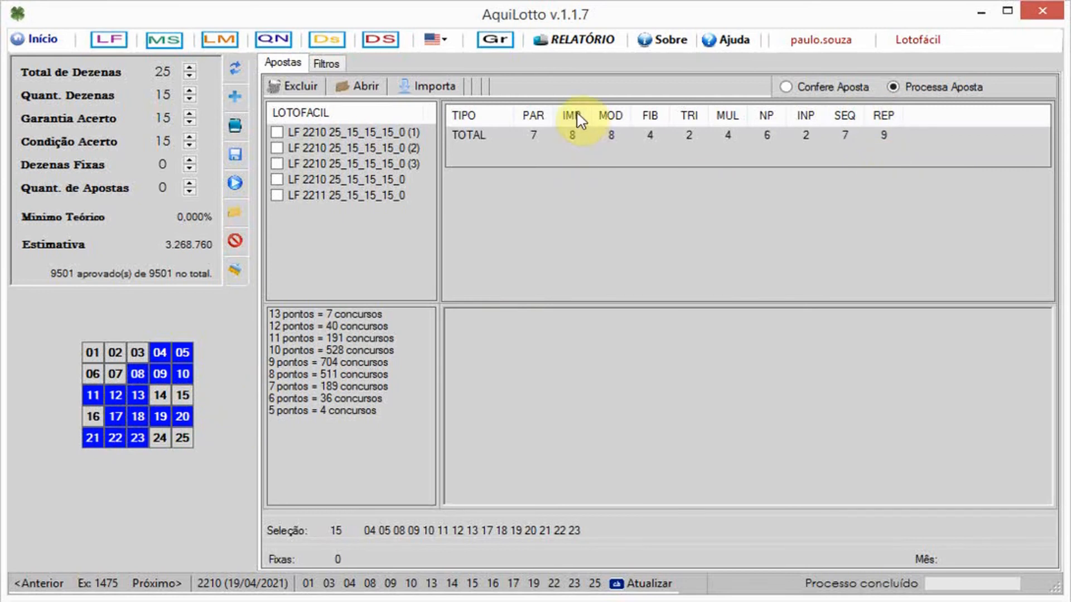
- Enable the DEZENAS ÍMPARES filter and set both its minimum and maximum to 8
{"action": "left_click", "coordinate": [326, 63]}
{"action": "left_click", "coordinate": [316, 161]}
{"action": "left_click", "coordinate": [276, 161]}
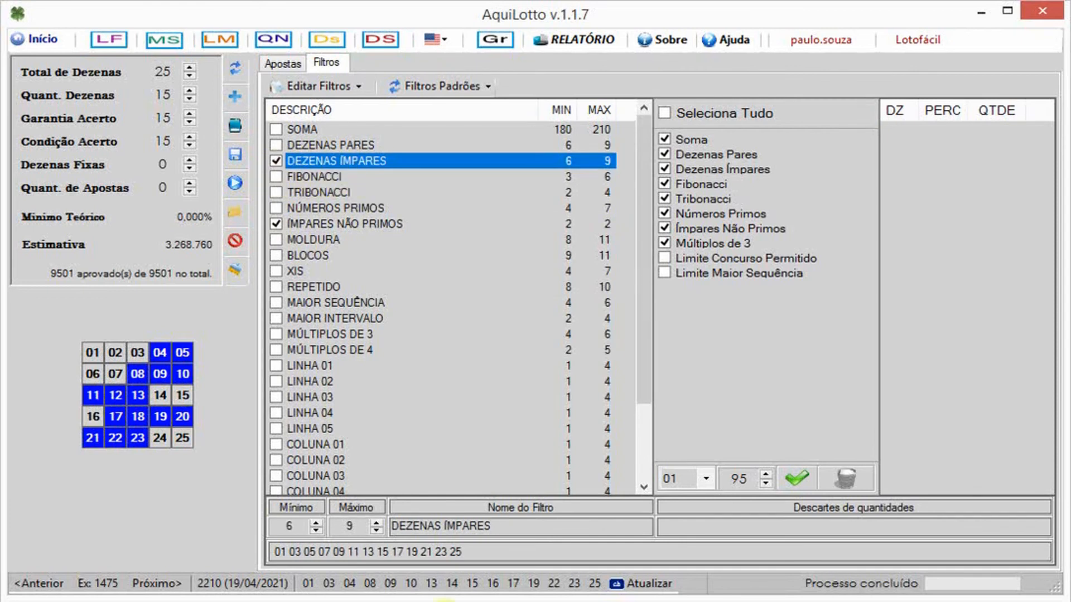
{"action": "left_click", "coordinate": [316, 523]}
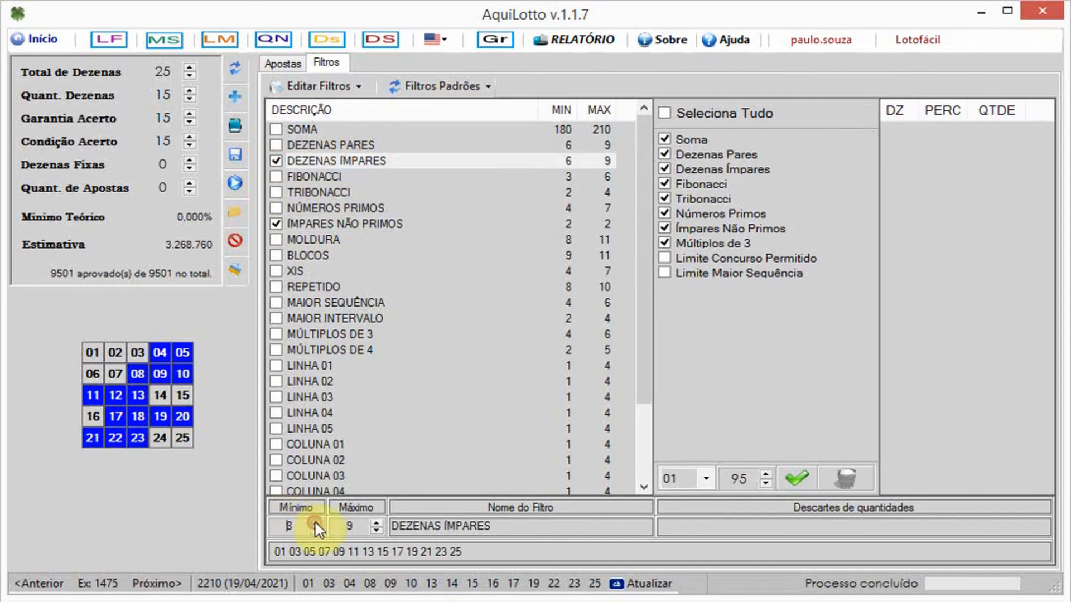
{"action": "left_click", "coordinate": [376, 530]}
{"action": "left_click", "coordinate": [292, 86]}
{"action": "mouse_move", "coordinate": [301, 107]}
{"action": "left_click", "coordinate": [484, 198]}
- Set the REPETIDO filter's minimum and maximum to 9 and enable it
{"action": "left_click", "coordinate": [311, 286]}
{"action": "left_click", "coordinate": [377, 531]}
{"action": "left_click", "coordinate": [316, 522]}
{"action": "left_click", "coordinate": [308, 90]}
{"action": "mouse_move", "coordinate": [368, 109]}
{"action": "left_click", "coordinate": [464, 195]}
{"action": "left_click", "coordinate": [275, 286]}
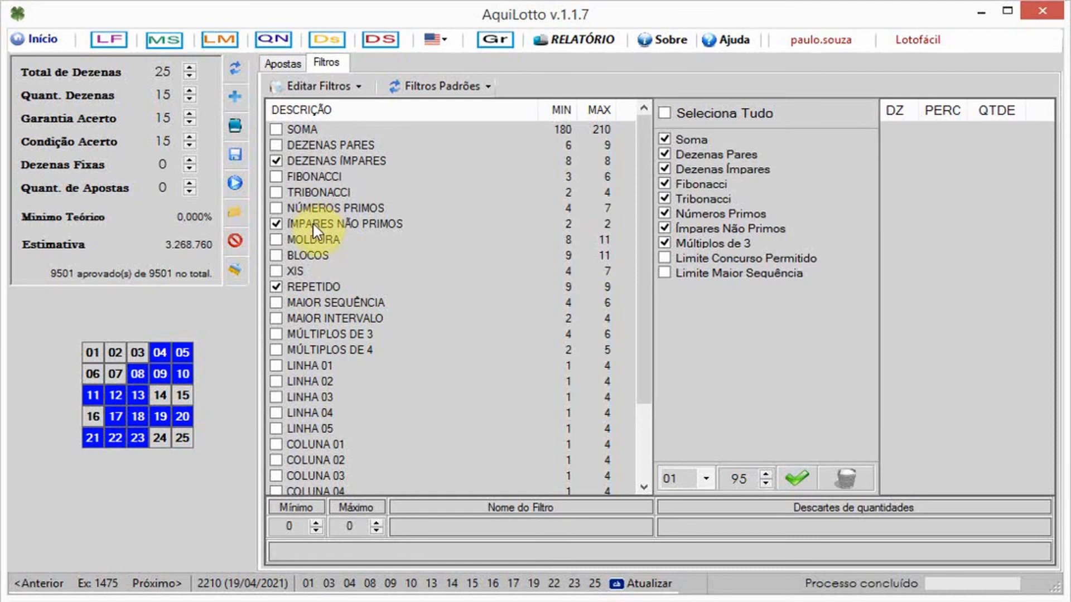
- Set the TRIBONACCI filter's minimum and maximum to 2 and enable it
{"action": "left_click", "coordinate": [282, 64]}
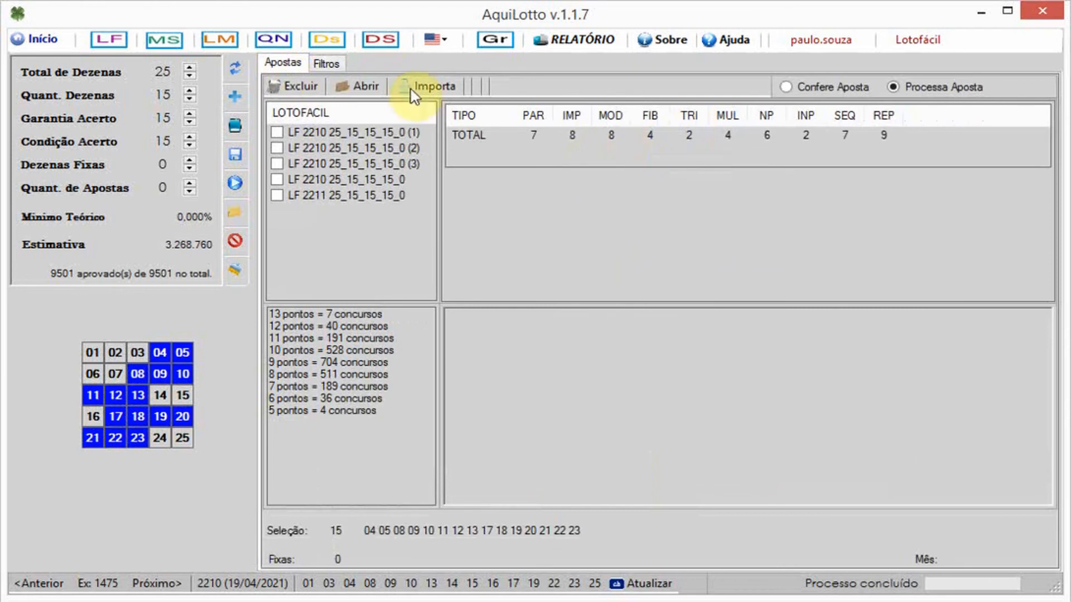
{"action": "left_click", "coordinate": [330, 65]}
{"action": "left_click", "coordinate": [298, 193]}
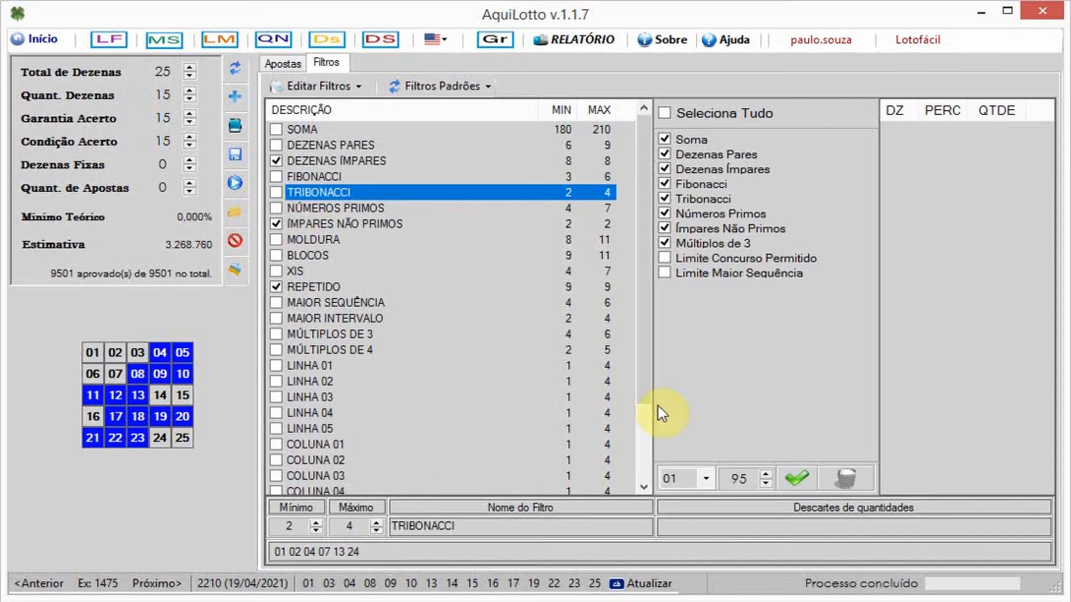
{"action": "left_click", "coordinate": [377, 530]}
{"action": "left_click", "coordinate": [376, 530]}
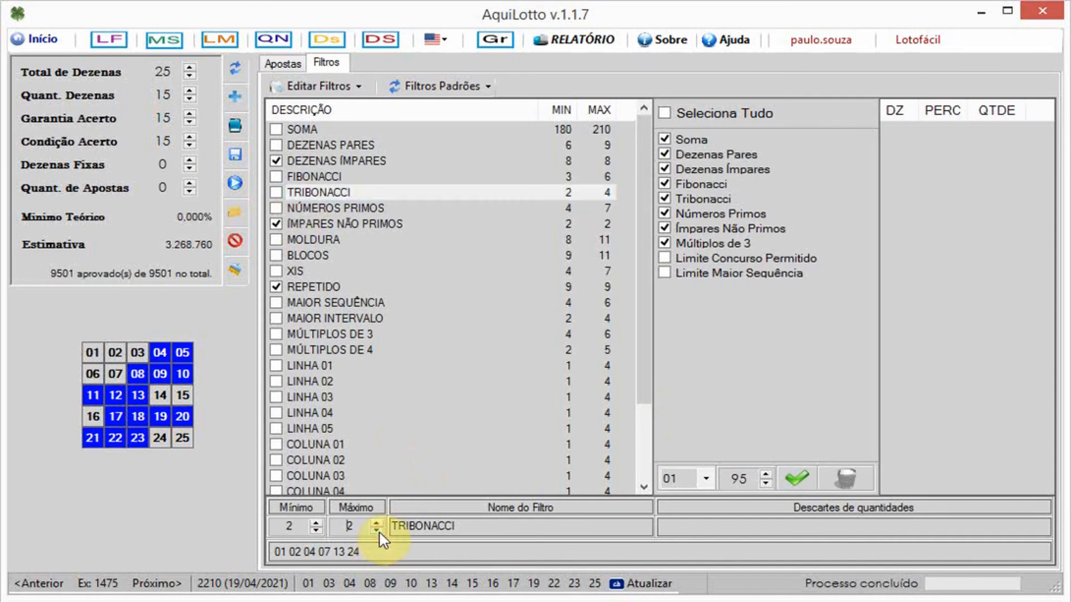
{"action": "left_click", "coordinate": [316, 85]}
{"action": "mouse_move", "coordinate": [340, 106]}
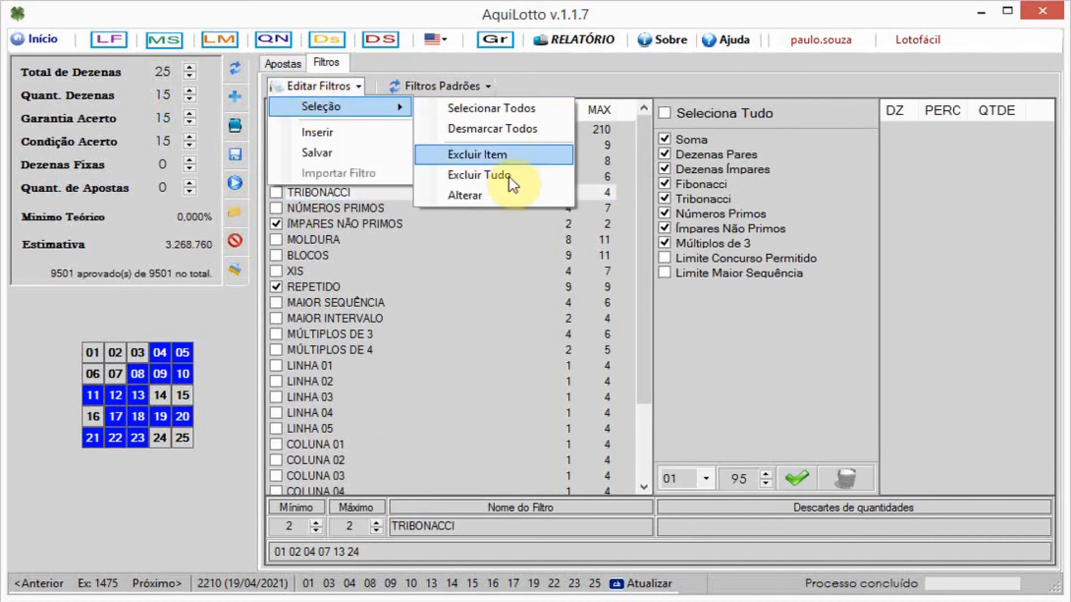
{"action": "left_click", "coordinate": [470, 197]}
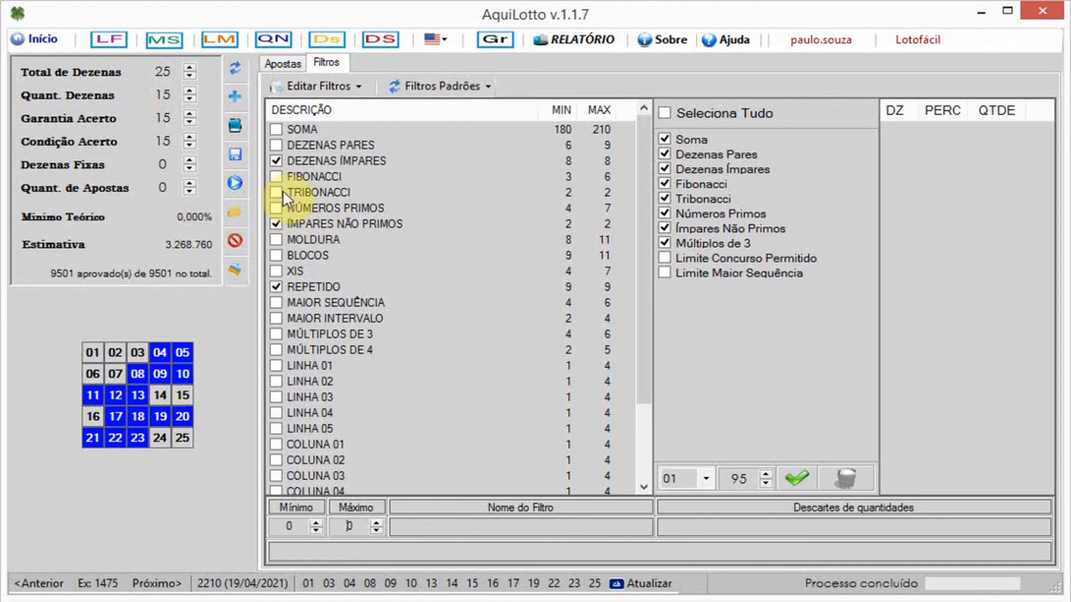
{"action": "left_click", "coordinate": [320, 193]}
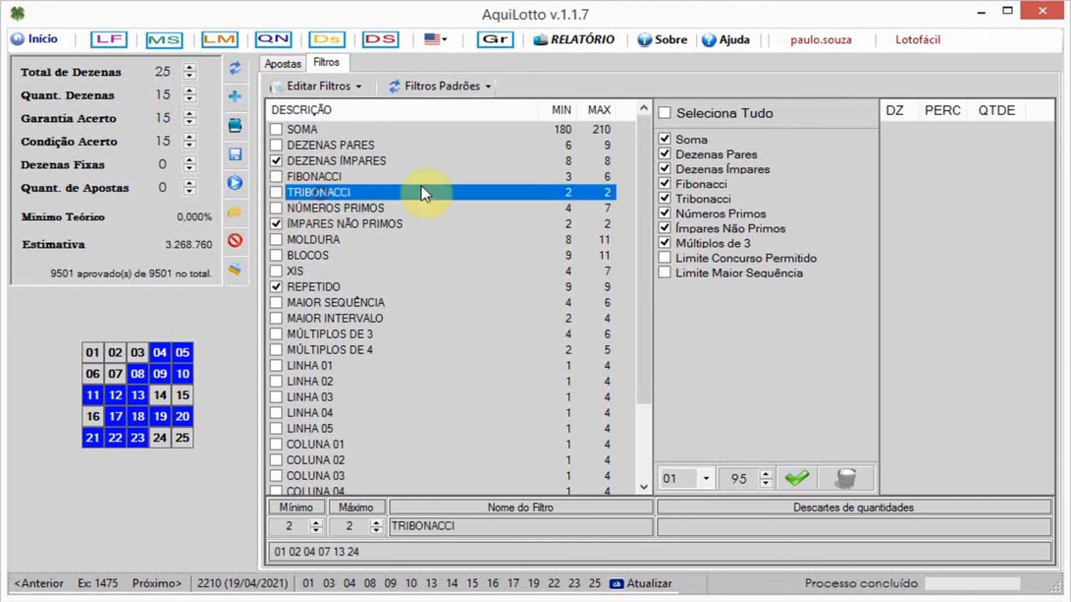
{"action": "left_click", "coordinate": [276, 193]}
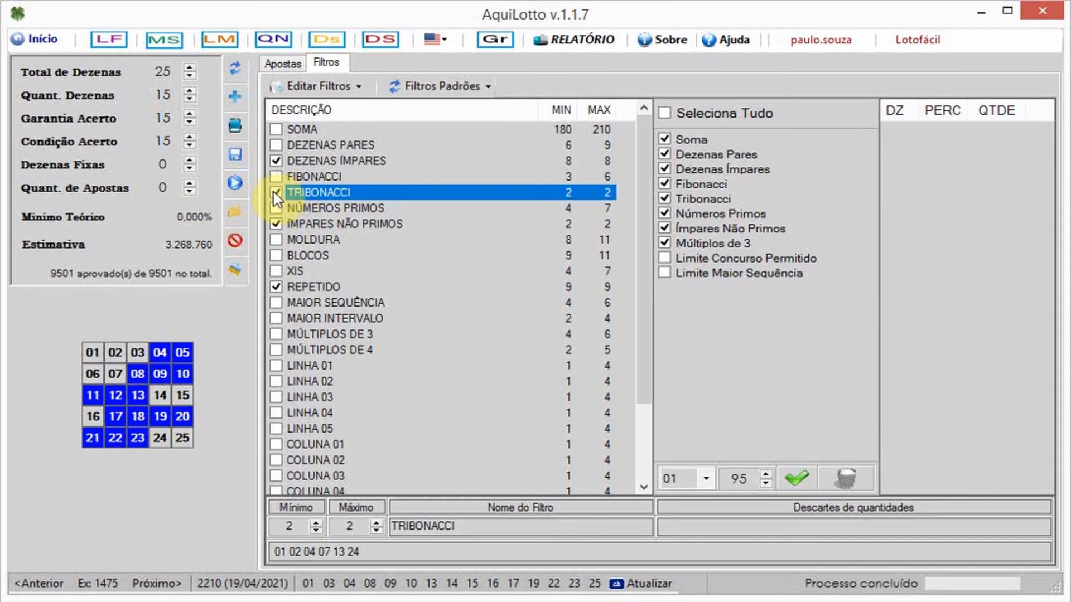
- Set the MOLDURA filter's minimum and maximum to 8 and enable it
{"action": "left_click", "coordinate": [309, 238]}
{"action": "left_click", "coordinate": [375, 531]}
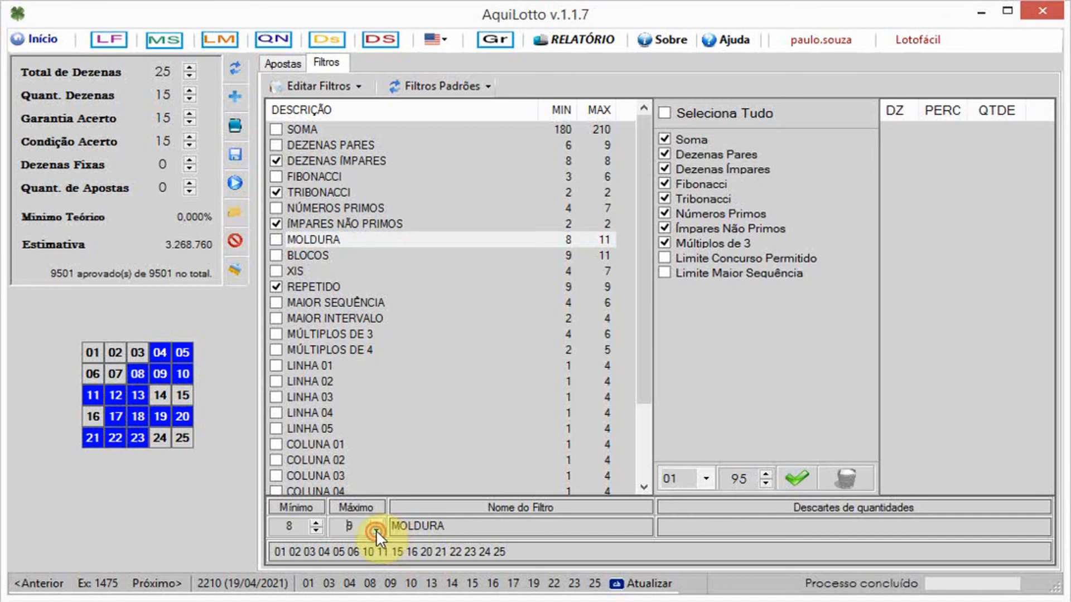
{"action": "left_click", "coordinate": [377, 530]}
{"action": "left_click", "coordinate": [306, 86]}
{"action": "left_click", "coordinate": [309, 107]}
{"action": "left_click", "coordinate": [459, 197]}
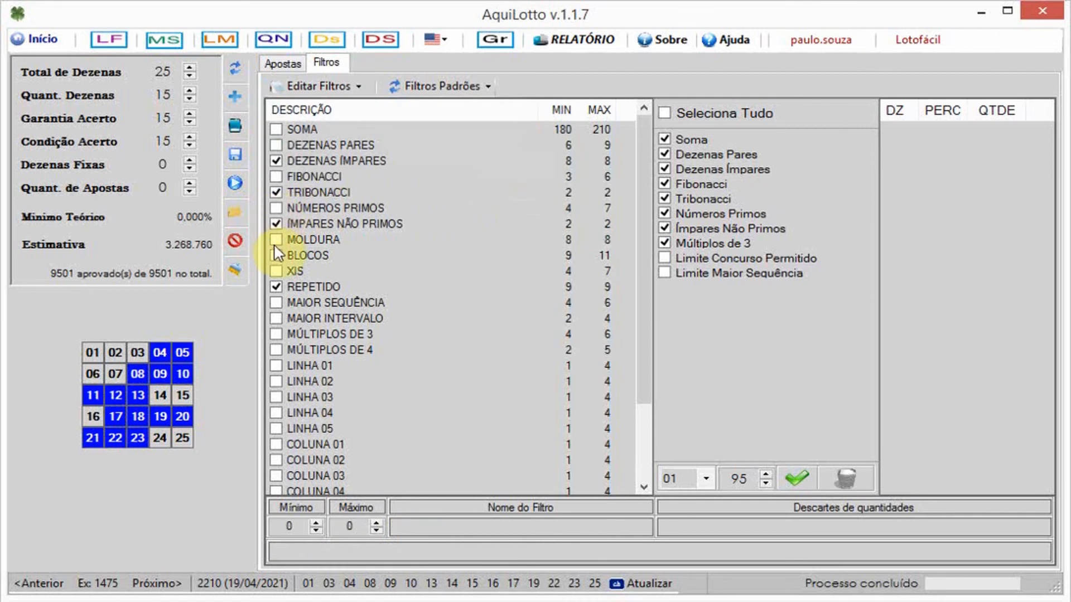
{"action": "left_click", "coordinate": [276, 239]}
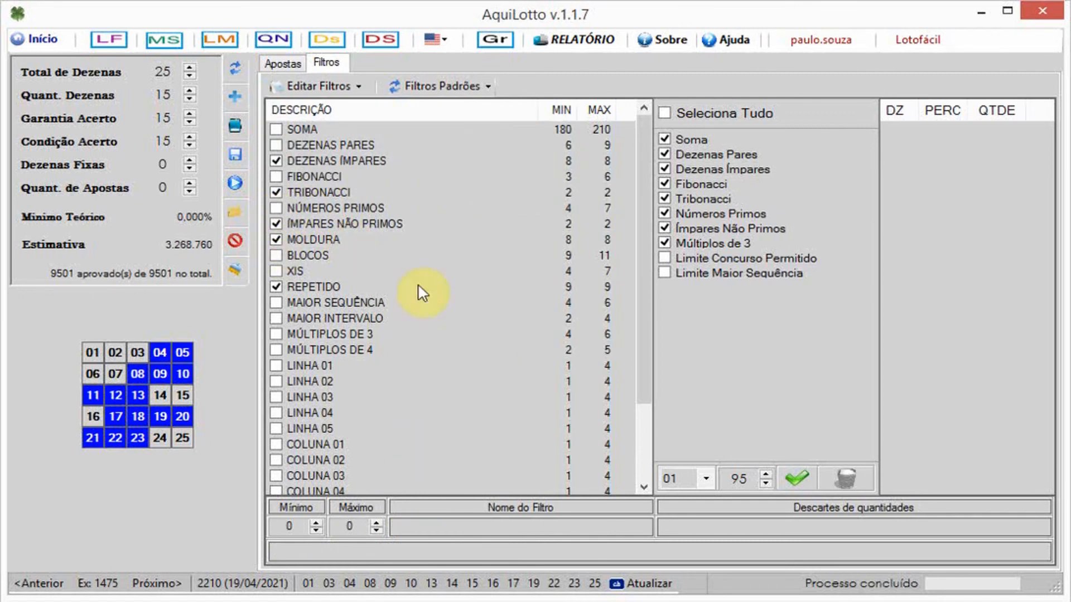
- Discard the unsaved bets and evaluate the ready-made bets file 25_15_14_15 from the Lotofácil Combinações folder on drive E
{"action": "left_click", "coordinate": [282, 63]}
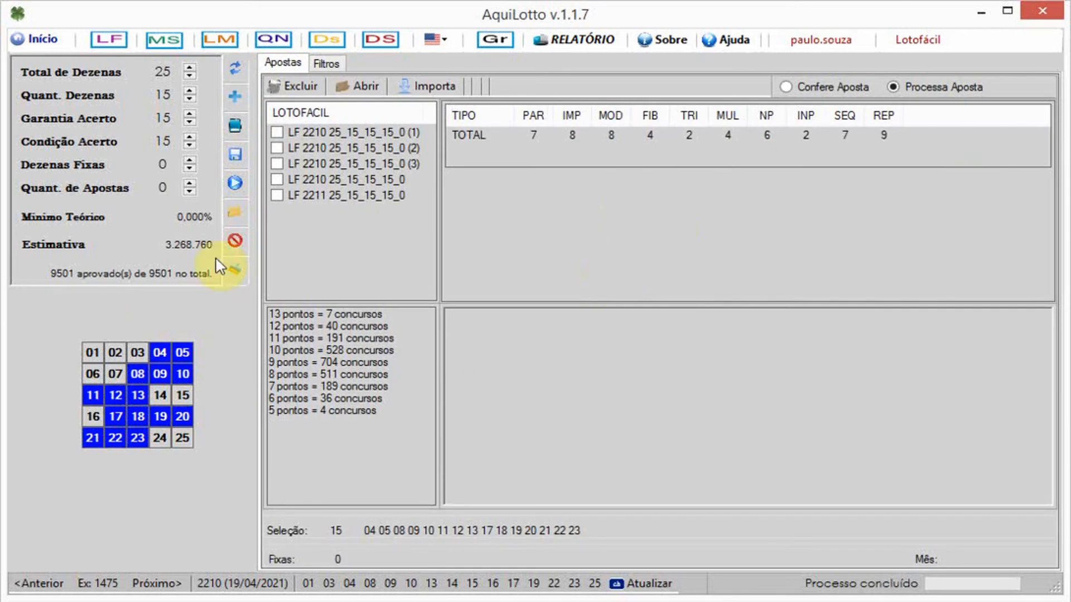
{"action": "left_click", "coordinate": [236, 215]}
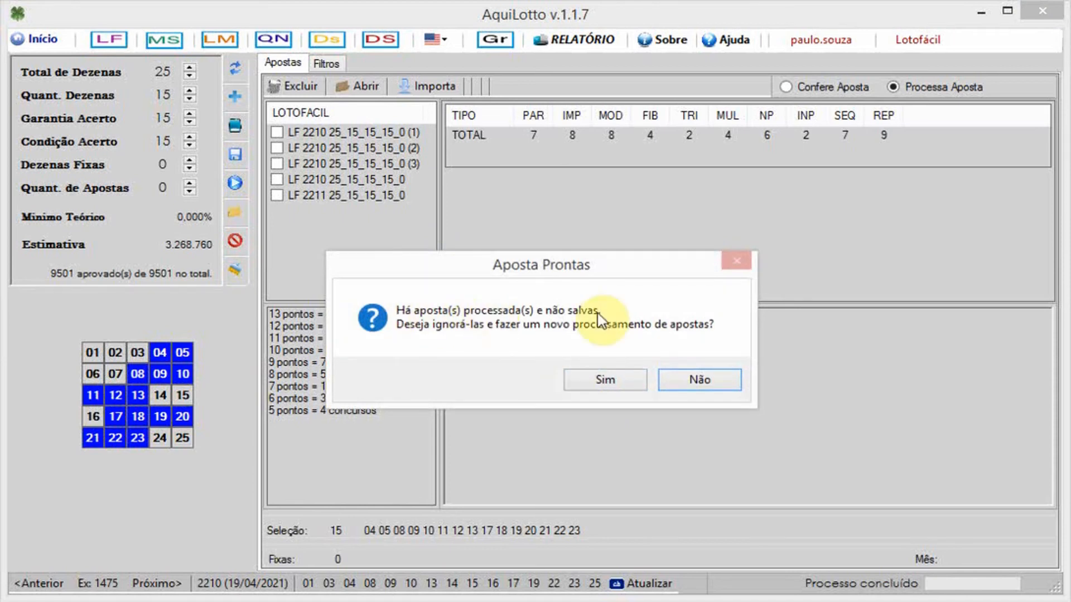
{"action": "left_click", "coordinate": [614, 382]}
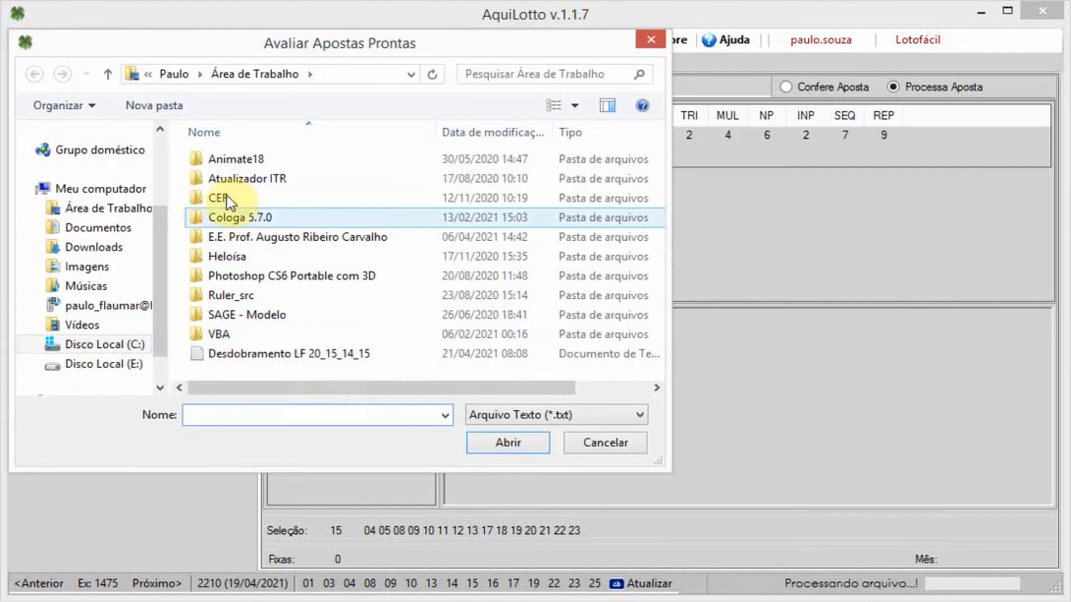
{"action": "left_click", "coordinate": [90, 365]}
{"action": "left_click", "coordinate": [245, 202]}
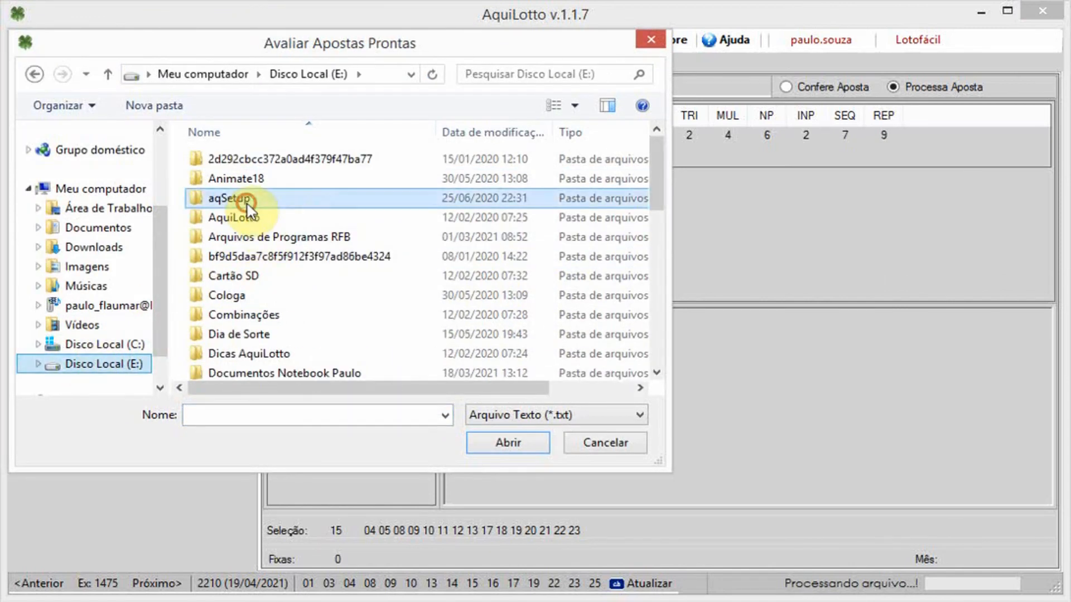
{"action": "scroll", "coordinate": [263, 239], "scroll_direction": "down", "scroll_amount": 5}
{"action": "left_click", "coordinate": [222, 154]}
{"action": "double_click", "coordinate": [222, 154]}
{"action": "double_click", "coordinate": [227, 159]}
{"action": "left_click", "coordinate": [249, 299]}
{"action": "scroll", "coordinate": [249, 298], "scroll_direction": "down", "scroll_amount": 12}
{"action": "scroll", "coordinate": [267, 330], "scroll_direction": "down", "scroll_amount": 1}
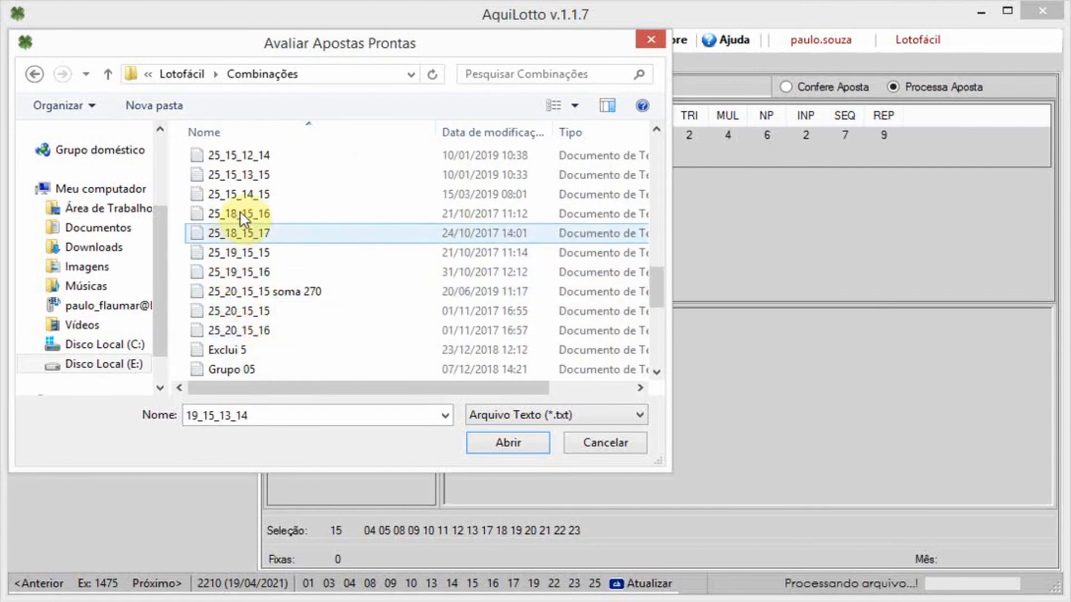
{"action": "double_click", "coordinate": [229, 194]}
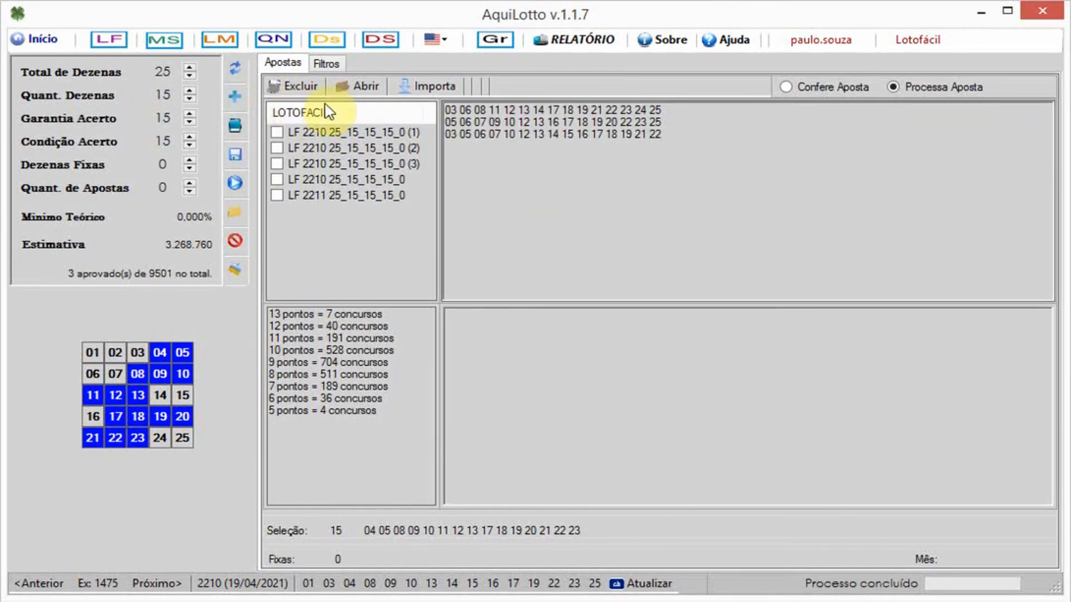
- Unmark all fifteen selected numbers on the number grid
{"action": "left_click", "coordinate": [176, 352]}
{"action": "left_click", "coordinate": [158, 350]}
{"action": "left_click", "coordinate": [182, 373]}
{"action": "left_click", "coordinate": [160, 375]}
{"action": "left_click", "coordinate": [137, 374]}
{"action": "left_click", "coordinate": [134, 394]}
{"action": "left_click", "coordinate": [115, 394]}
{"action": "left_click", "coordinate": [93, 395]}
{"action": "left_click", "coordinate": [115, 415]}
{"action": "left_click", "coordinate": [138, 416]}
{"action": "left_click", "coordinate": [160, 416]}
{"action": "left_click", "coordinate": [176, 419]}
{"action": "left_click", "coordinate": [137, 438]}
{"action": "left_click", "coordinate": [114, 437]}
{"action": "left_click", "coordinate": [93, 438]}
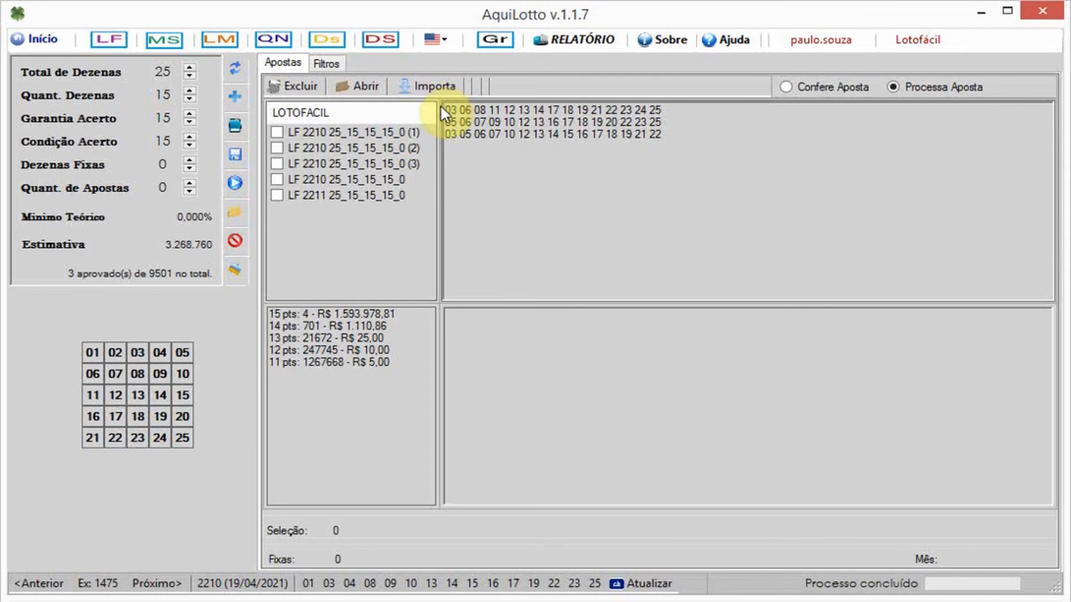
- Review the approved bets and the enabled filters, and save the bets
{"action": "left_click_drag", "start_coordinate": [446, 110], "coordinate": [729, 136]}
{"action": "left_click", "coordinate": [746, 219]}
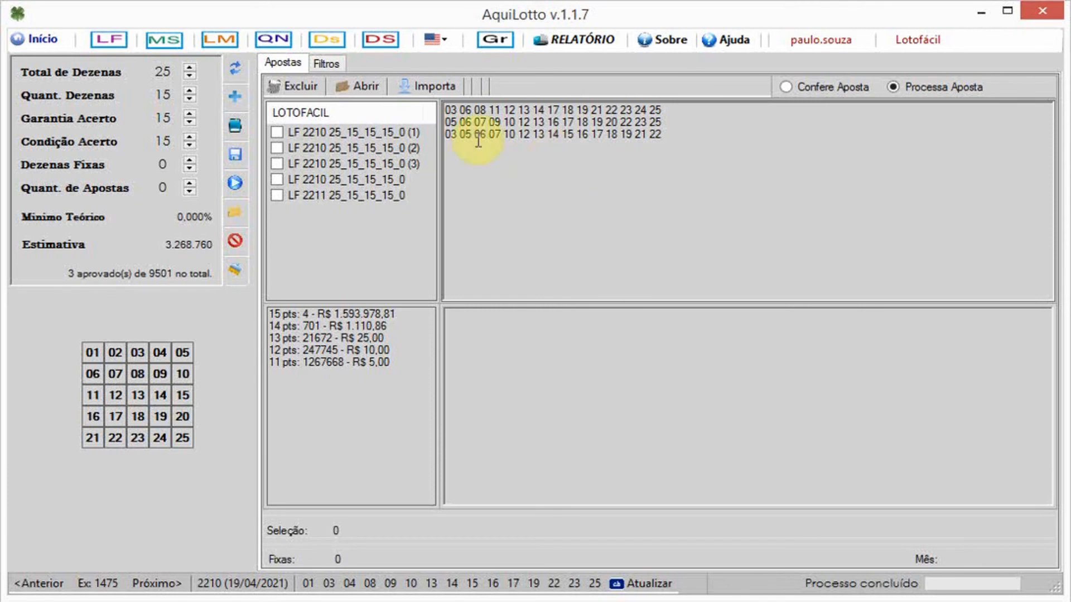
{"action": "left_click", "coordinate": [446, 110]}
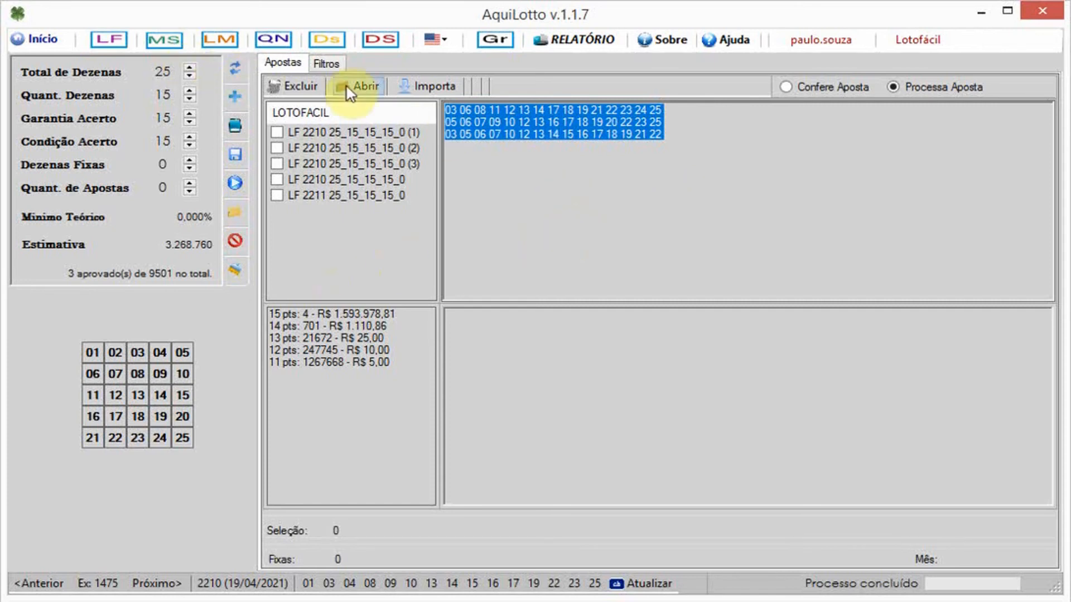
{"action": "left_click", "coordinate": [324, 63]}
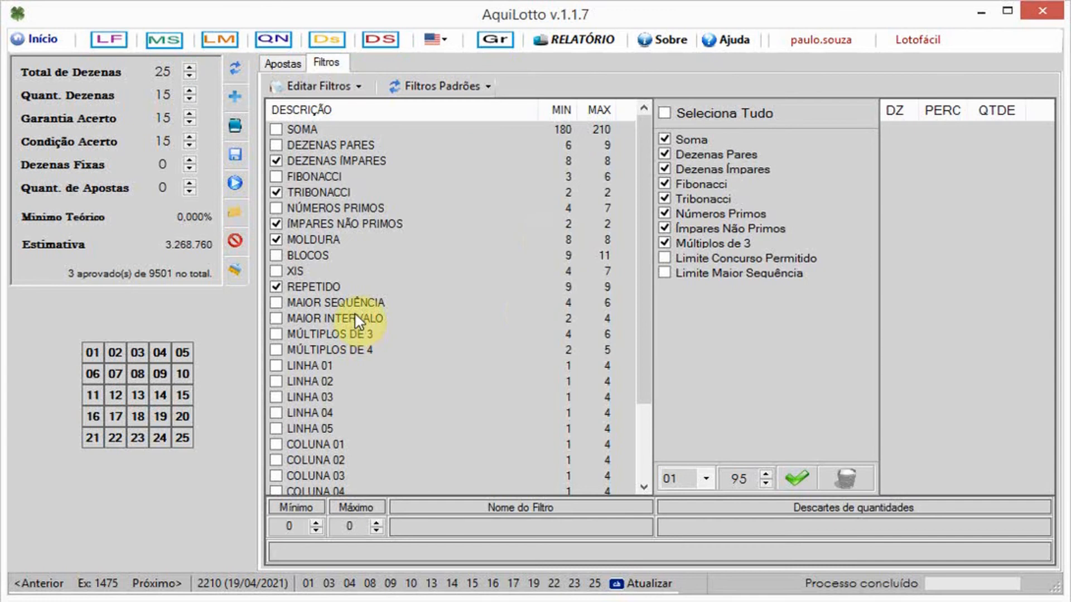
{"action": "left_click", "coordinate": [283, 64]}
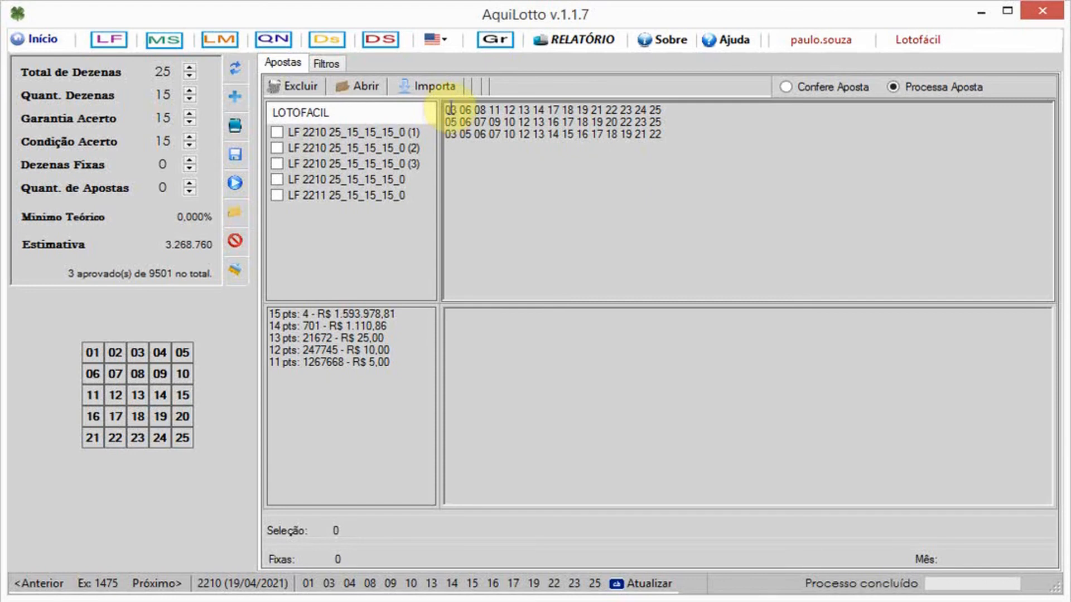
{"action": "left_click", "coordinate": [235, 154]}
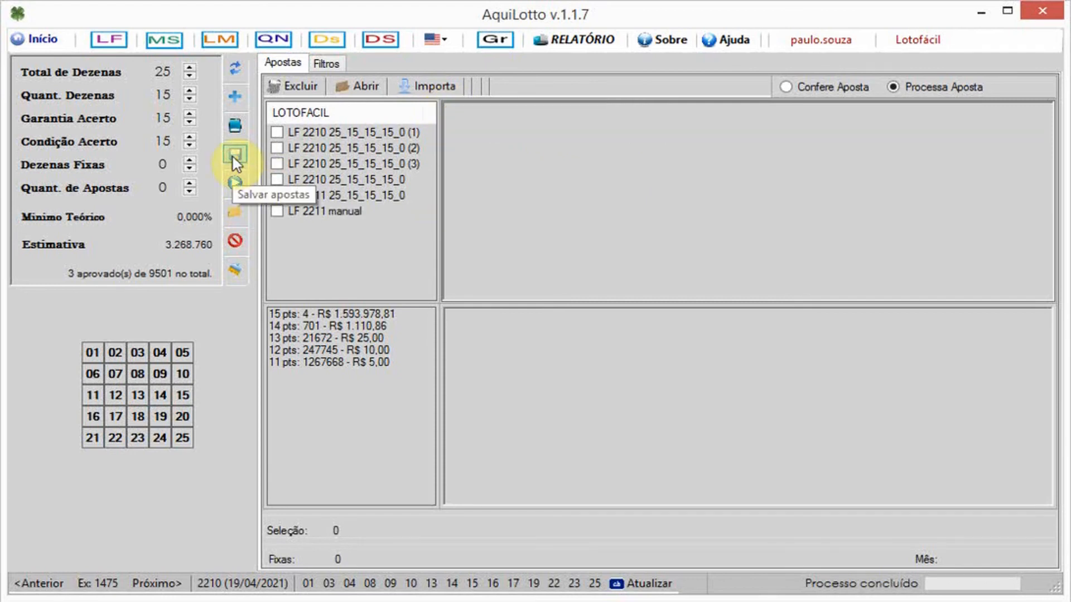
- Check the LF 2211 manual bets in Confere Aposta mode against 04, 05, 08, 09, 10, 11, 12, 13, 17, 18, 19, 20, 21, 22 and 23
{"action": "left_click", "coordinate": [310, 211]}
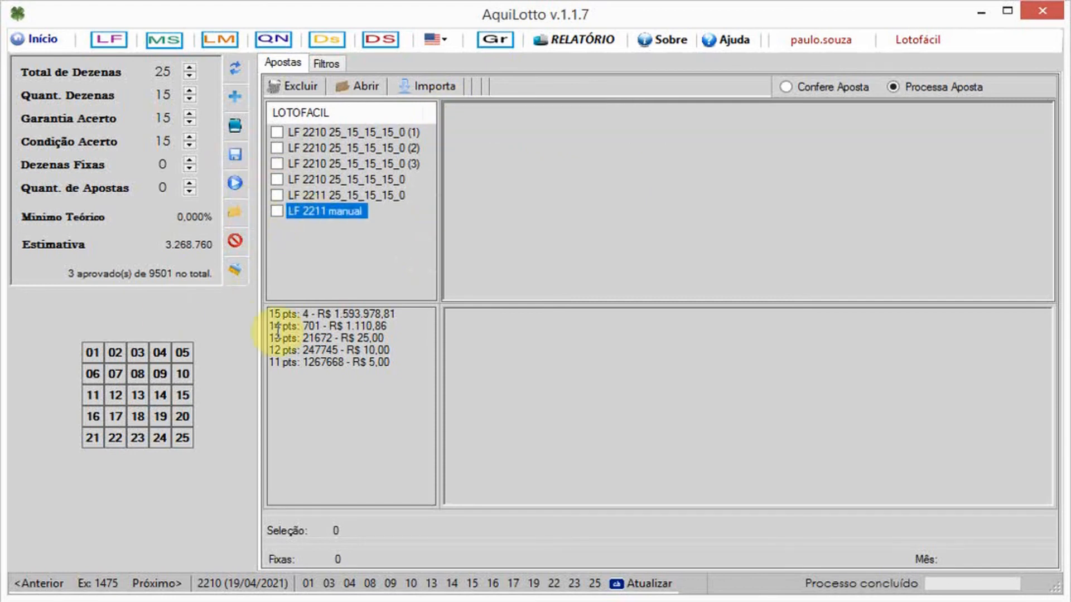
{"action": "left_click", "coordinate": [797, 88]}
{"action": "left_click", "coordinate": [278, 212]}
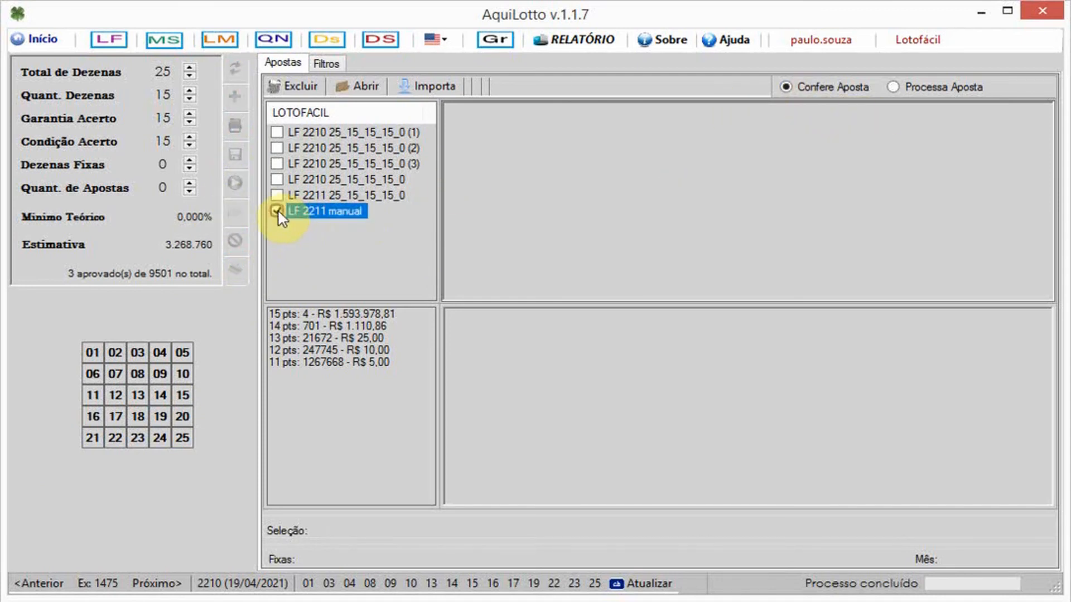
{"action": "left_click_drag", "start_coordinate": [164, 352], "coordinate": [179, 350]}
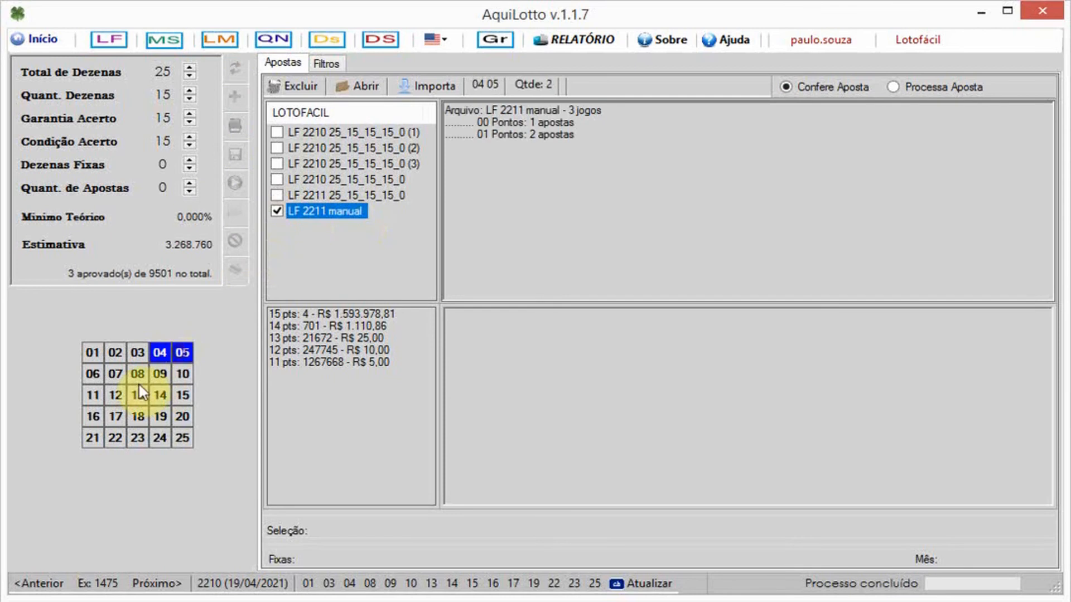
{"action": "left_click", "coordinate": [137, 374]}
{"action": "left_click", "coordinate": [160, 374]}
{"action": "left_click", "coordinate": [182, 372]}
{"action": "left_click", "coordinate": [111, 396]}
{"action": "left_click", "coordinate": [139, 396]}
{"action": "left_click", "coordinate": [126, 418]}
{"action": "left_click", "coordinate": [136, 418]}
{"action": "left_click", "coordinate": [162, 416]}
{"action": "left_click", "coordinate": [182, 416]}
{"action": "left_click", "coordinate": [92, 438]}
{"action": "left_click", "coordinate": [115, 438]}
{"action": "left_click", "coordinate": [138, 438]}
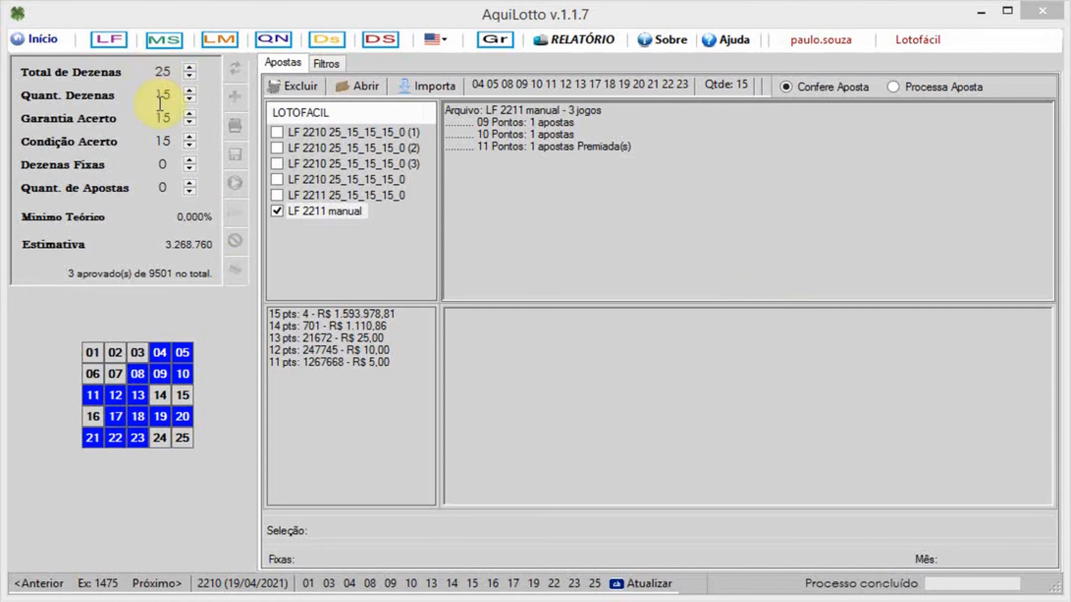
- Review which filters are enabled and their ranges, and return to the bet check results
{"action": "double_click", "coordinate": [162, 189]}
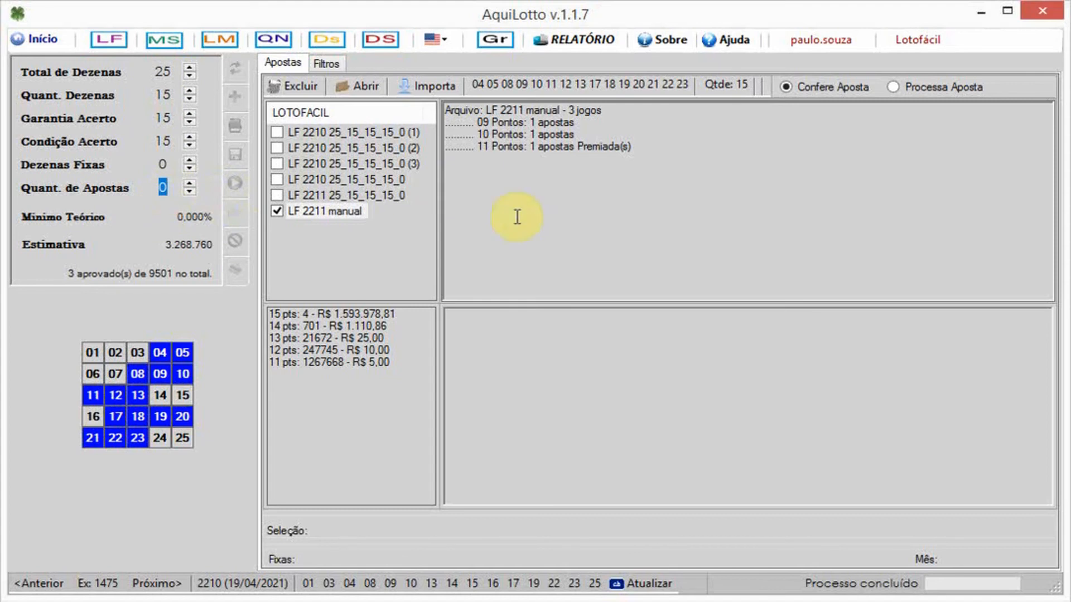
{"action": "left_click", "coordinate": [327, 65]}
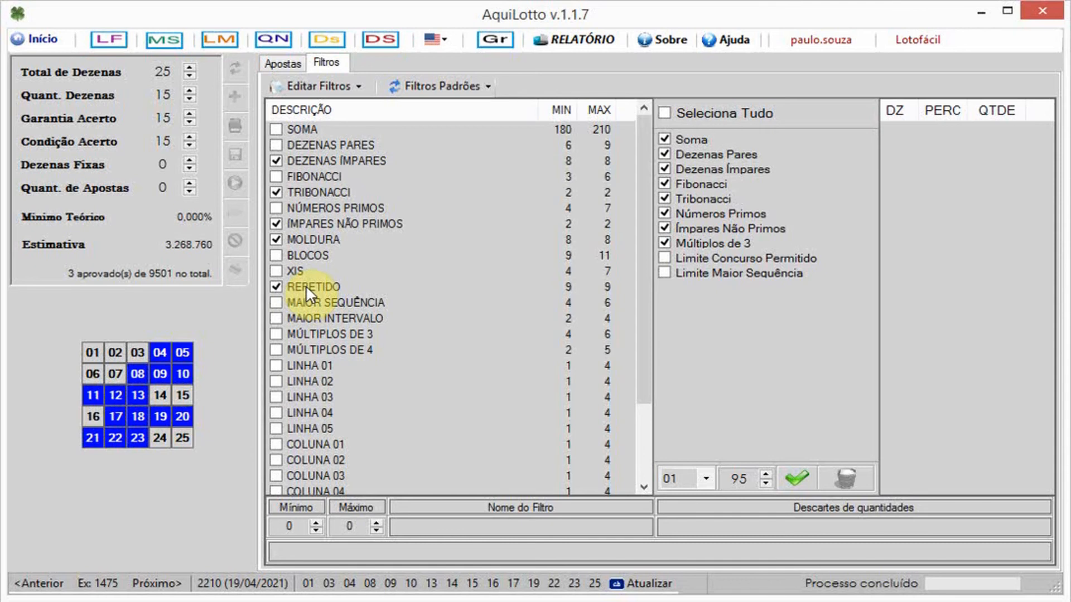
{"action": "left_click", "coordinate": [283, 63]}
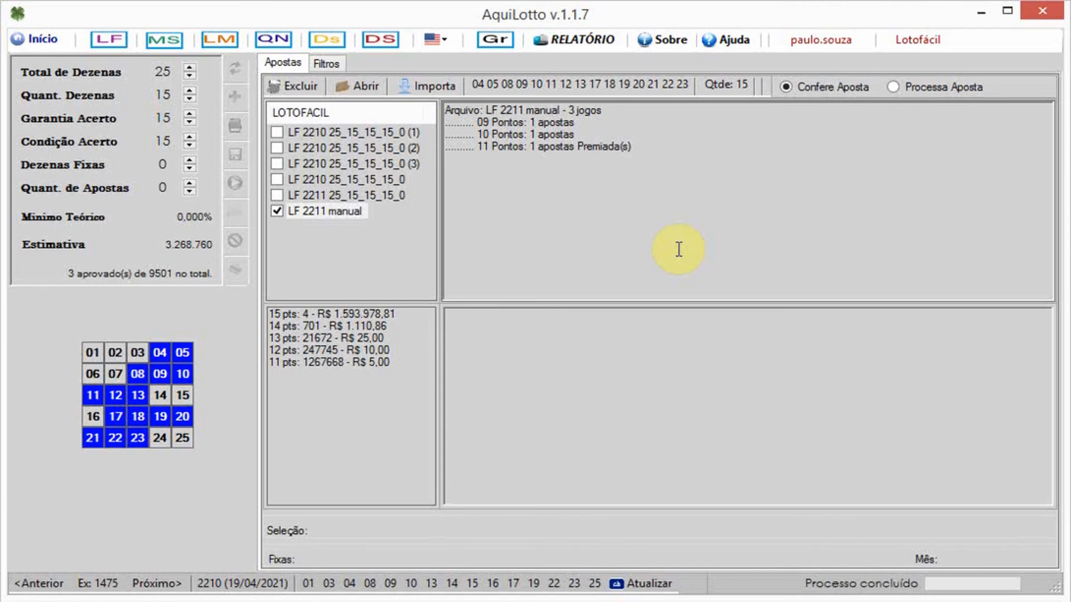
- Return to Processa Aposta mode, evaluate the ready-made bets file Desdobramento LF 20_15_14_15, and open the filter list
{"action": "left_click", "coordinate": [278, 213]}
{"action": "left_click", "coordinate": [953, 85]}
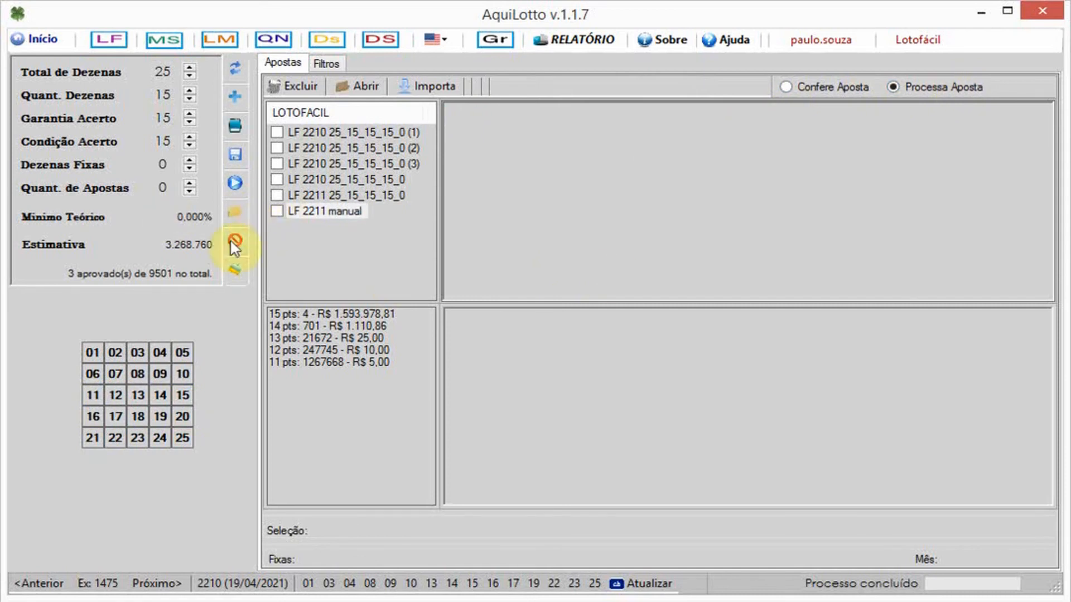
{"action": "left_click", "coordinate": [237, 213]}
{"action": "left_click", "coordinate": [603, 378]}
{"action": "double_click", "coordinate": [196, 354]}
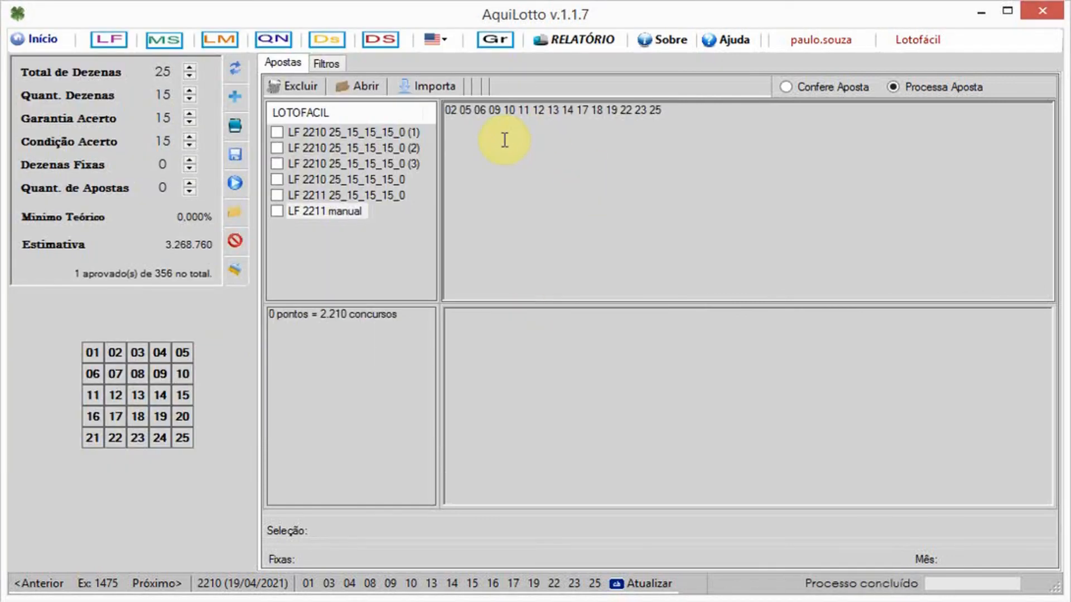
{"action": "left_click", "coordinate": [326, 64]}
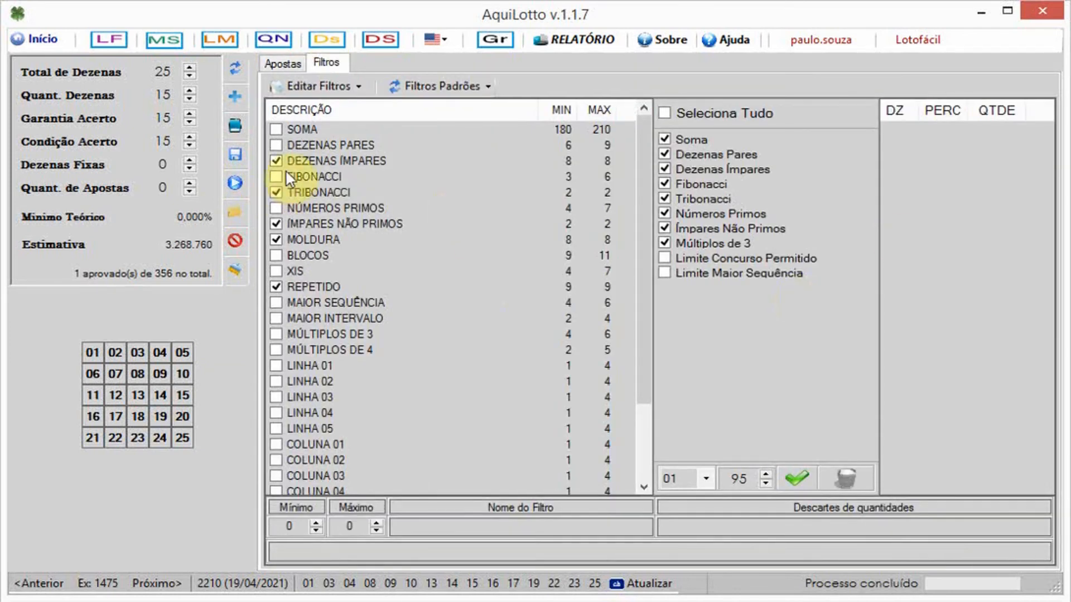
- Disable all the enabled bet filters and return to the bet list
{"action": "left_click", "coordinate": [313, 85]}
{"action": "mouse_move", "coordinate": [329, 106]}
{"action": "left_click", "coordinate": [510, 130]}
{"action": "left_click", "coordinate": [279, 64]}
{"action": "left_click", "coordinate": [630, 183]}
- Evaluate the ready-made bets file Desdobramento LF 20_15_14_15 without filters, discarding the unsaved bets
{"action": "left_click", "coordinate": [235, 212]}
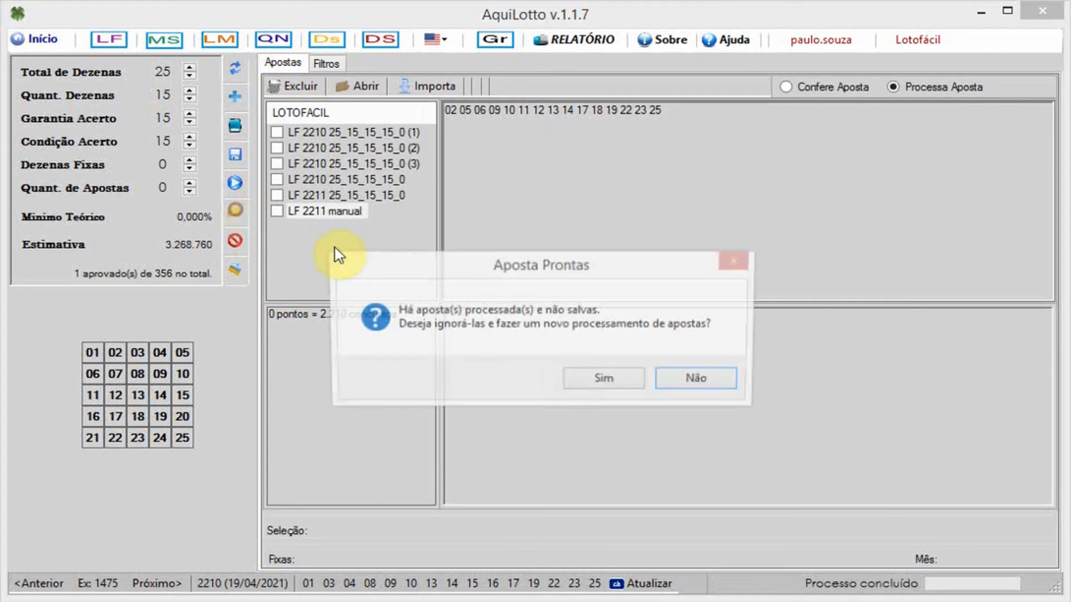
{"action": "left_click", "coordinate": [602, 382]}
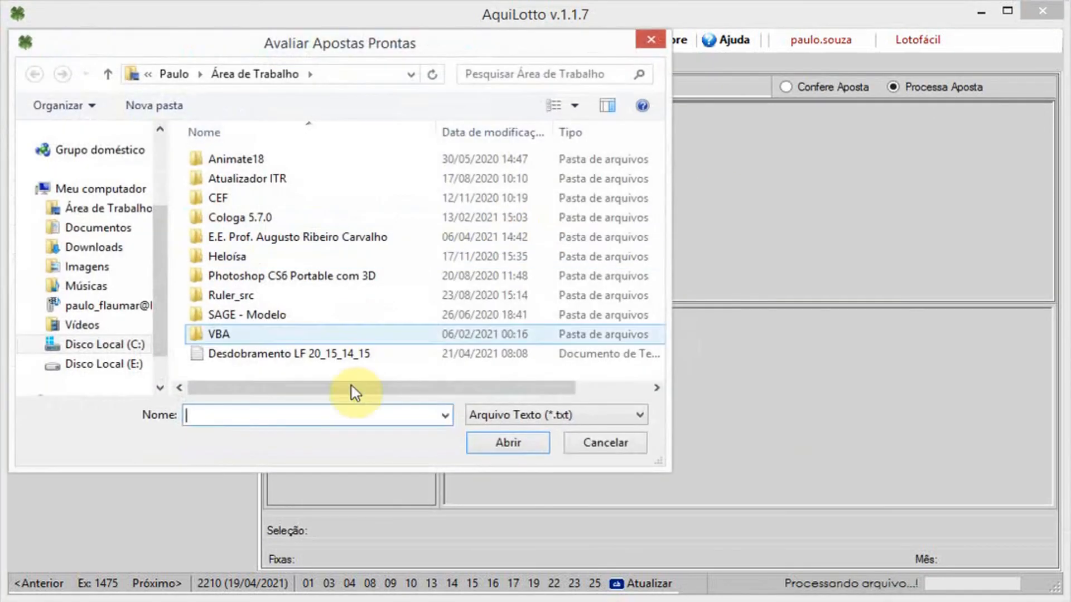
{"action": "left_click", "coordinate": [199, 360]}
{"action": "left_click", "coordinate": [508, 444]}
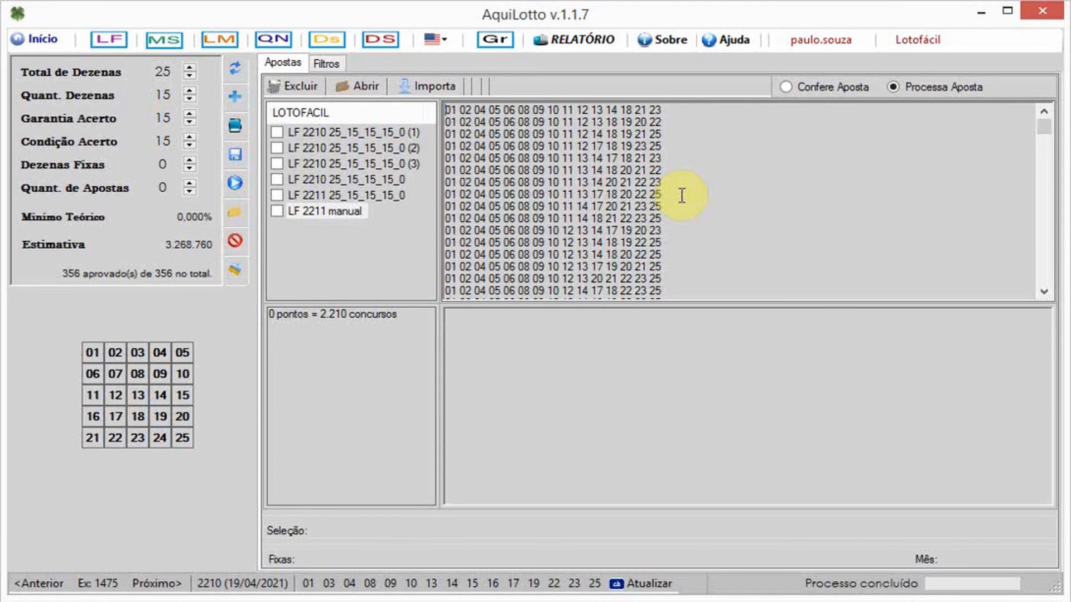
- Review the unfiltered approved bets, save them, and select the newly saved bet file
{"action": "left_click_drag", "start_coordinate": [474, 194], "coordinate": [605, 194]}
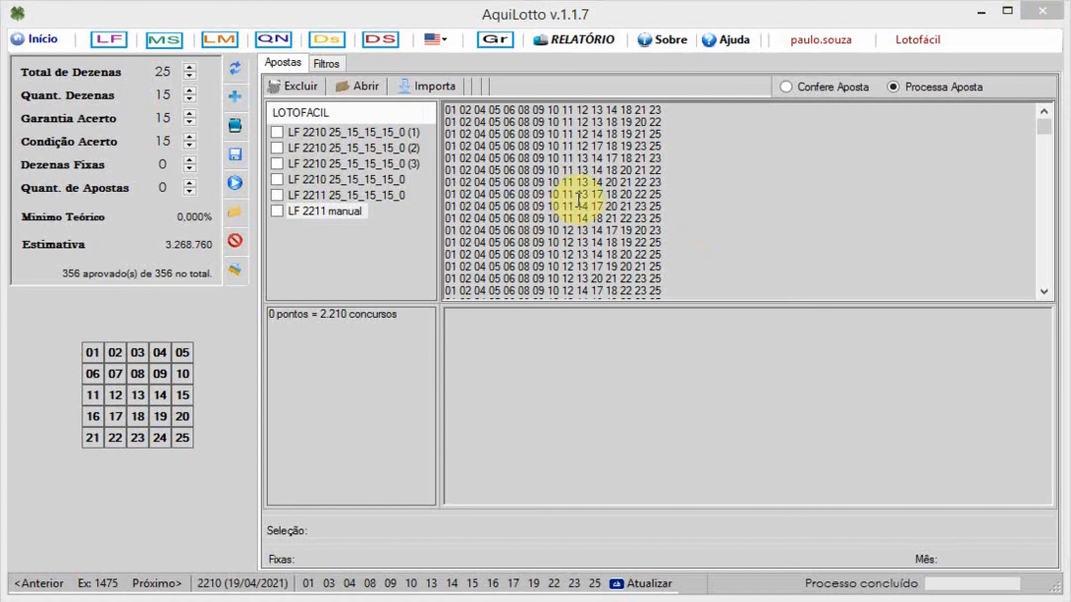
{"action": "left_click", "coordinate": [235, 157]}
{"action": "left_click", "coordinate": [557, 216]}
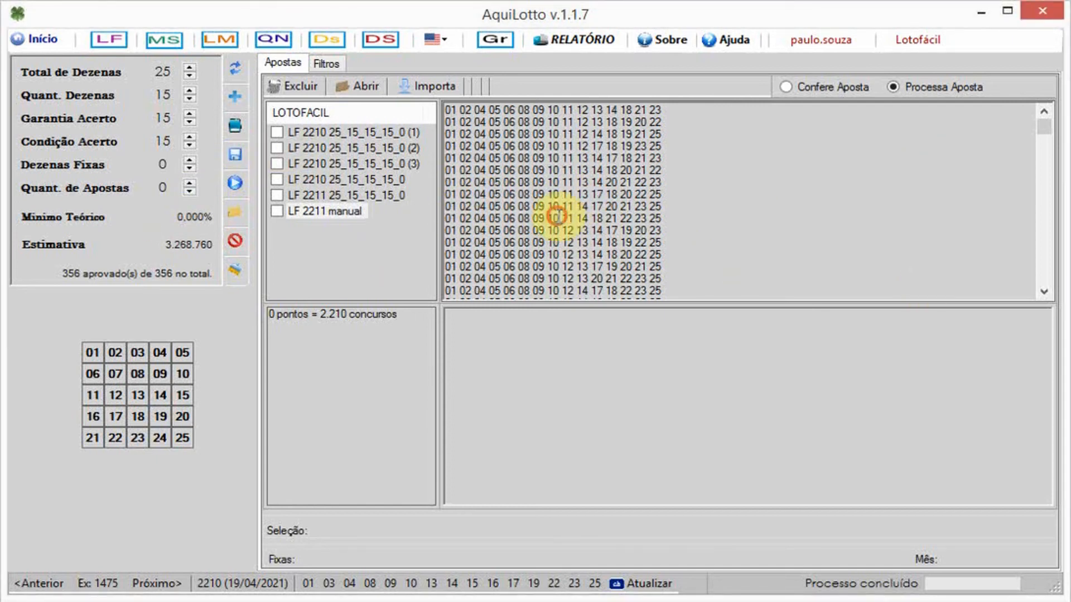
{"action": "left_click", "coordinate": [235, 154]}
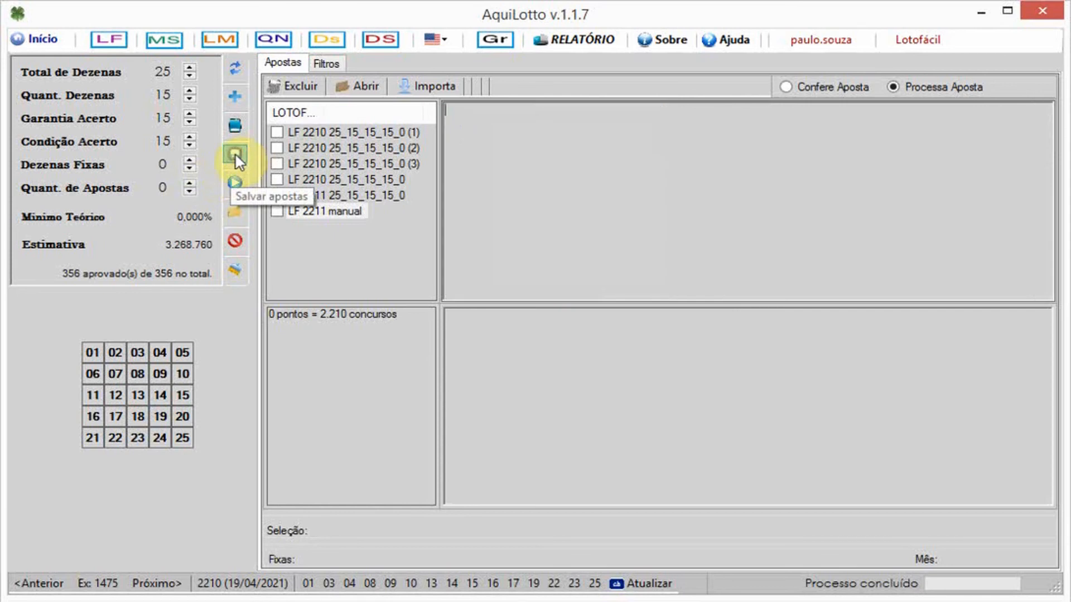
{"action": "left_click", "coordinate": [309, 211]}
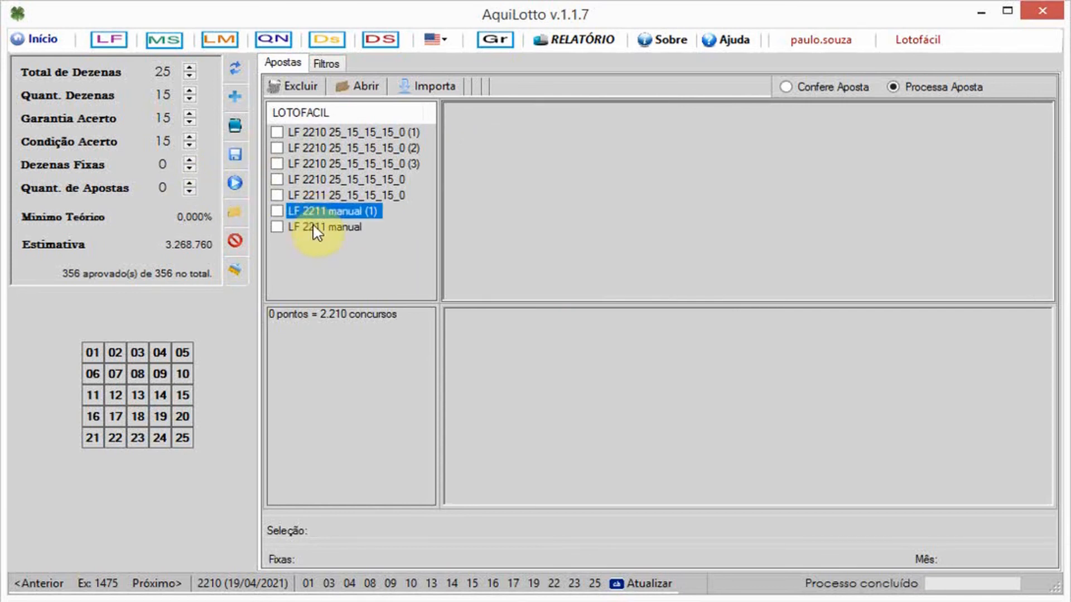
- Check the LF 2211 manual (1) bets in Confere Aposta mode against 04, 05, 08, 09, 10, 11, 12, 13, 17, 18, 19, 20, 21, 22 and 23
{"action": "left_click", "coordinate": [786, 87]}
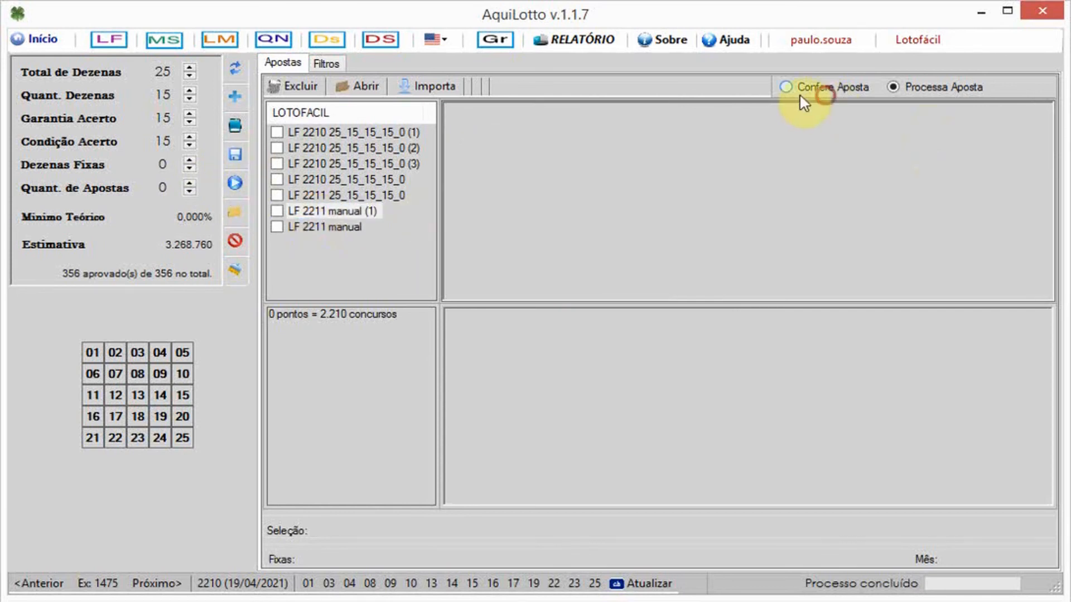
{"action": "left_click", "coordinate": [276, 212]}
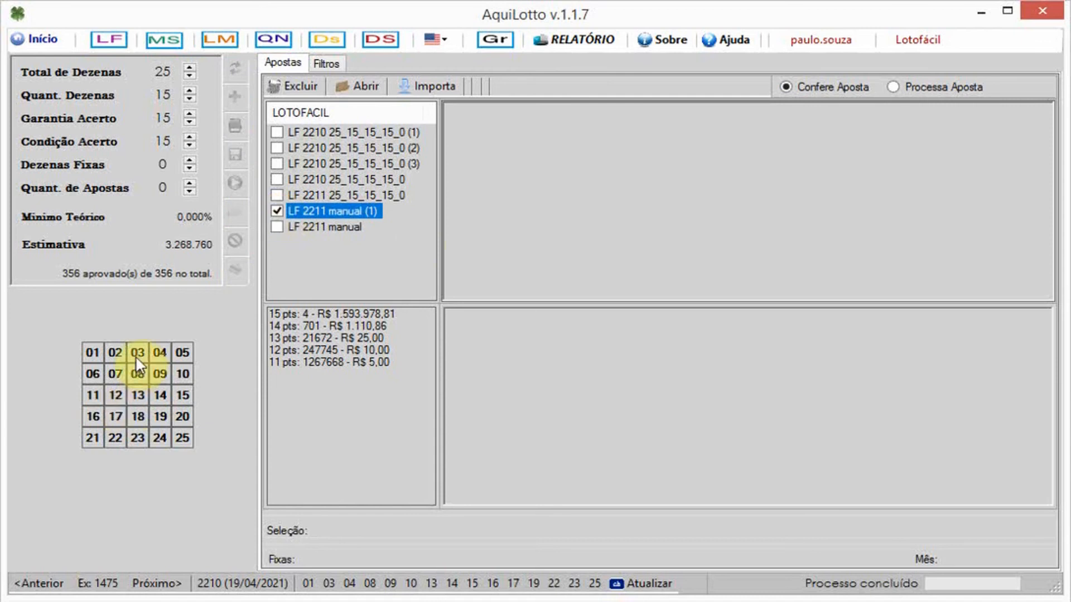
{"action": "left_click", "coordinate": [162, 352]}
{"action": "left_click", "coordinate": [182, 351]}
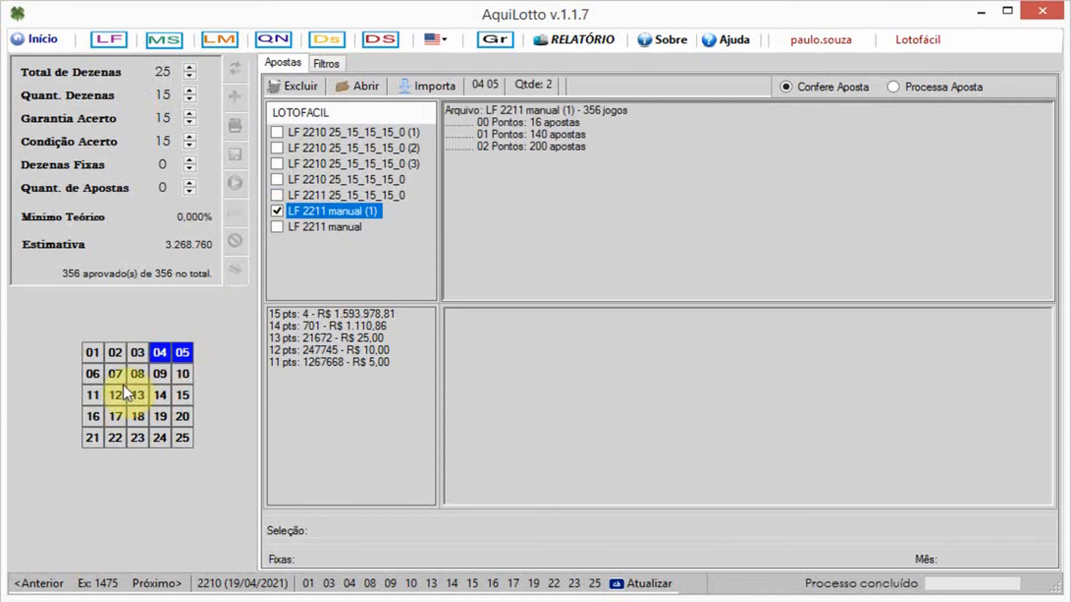
{"action": "left_click", "coordinate": [137, 375]}
{"action": "left_click", "coordinate": [160, 372]}
{"action": "left_click", "coordinate": [182, 373]}
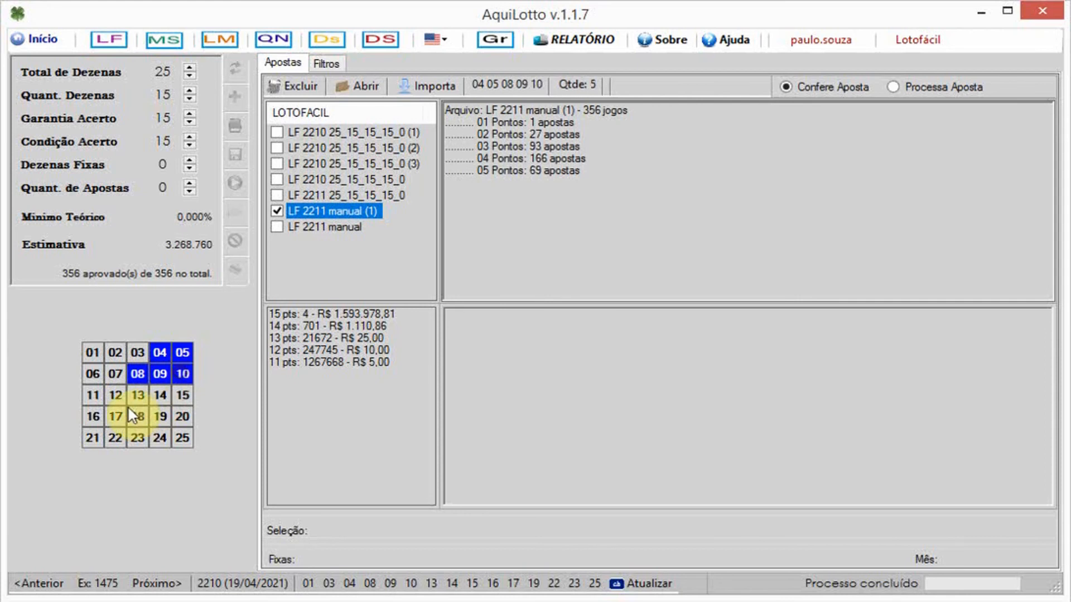
{"action": "left_click", "coordinate": [89, 395]}
{"action": "left_click", "coordinate": [115, 394]}
{"action": "left_click", "coordinate": [138, 392]}
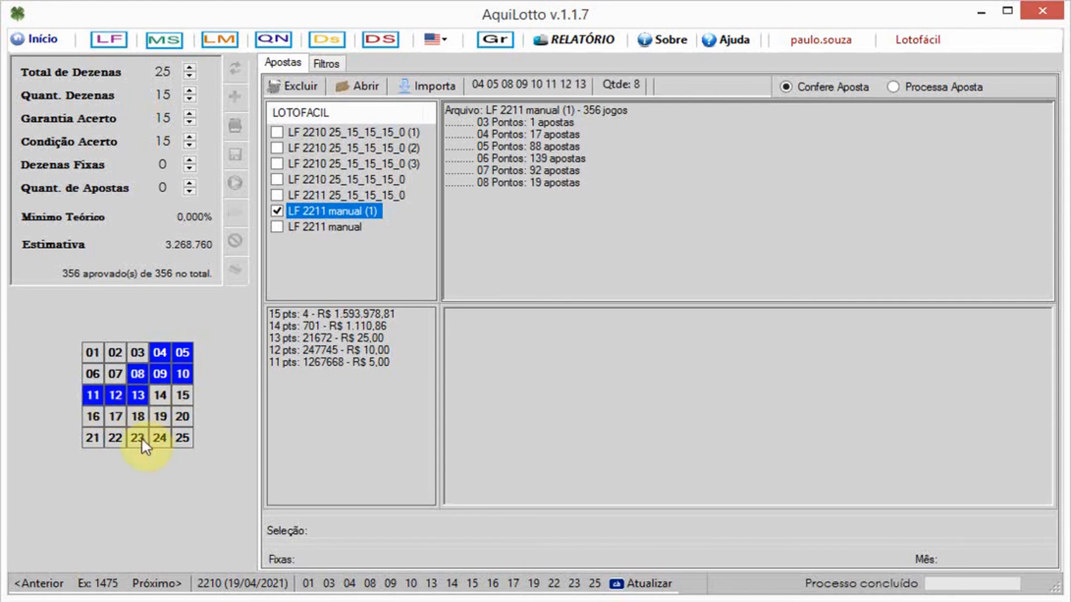
{"action": "left_click", "coordinate": [110, 416]}
{"action": "left_click", "coordinate": [141, 419]}
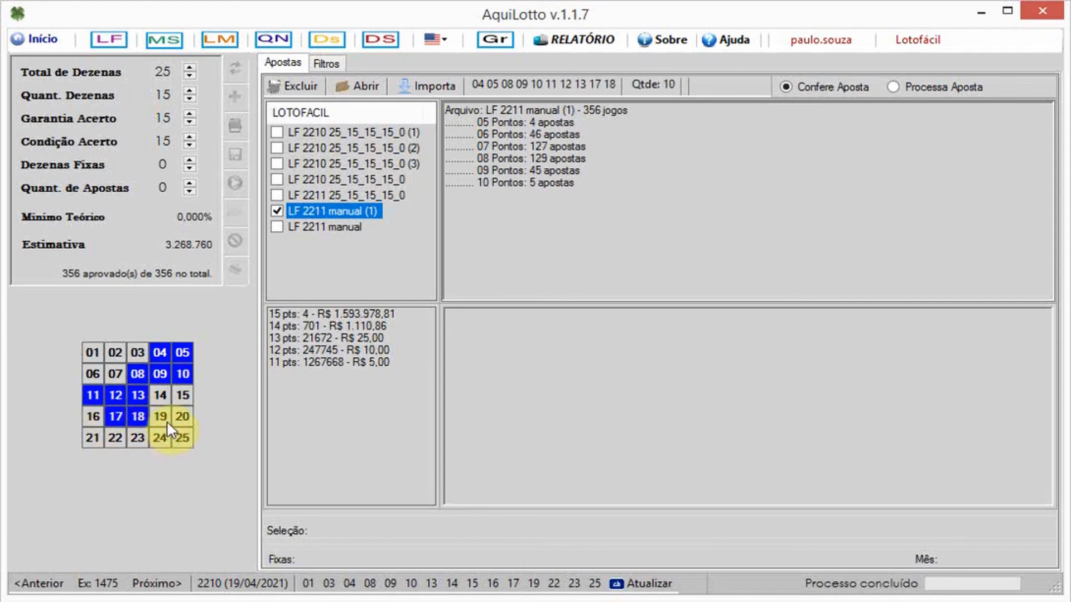
{"action": "left_click", "coordinate": [163, 417]}
{"action": "left_click", "coordinate": [182, 417]}
{"action": "left_click", "coordinate": [93, 437]}
{"action": "left_click", "coordinate": [115, 438]}
{"action": "left_click", "coordinate": [134, 439]}
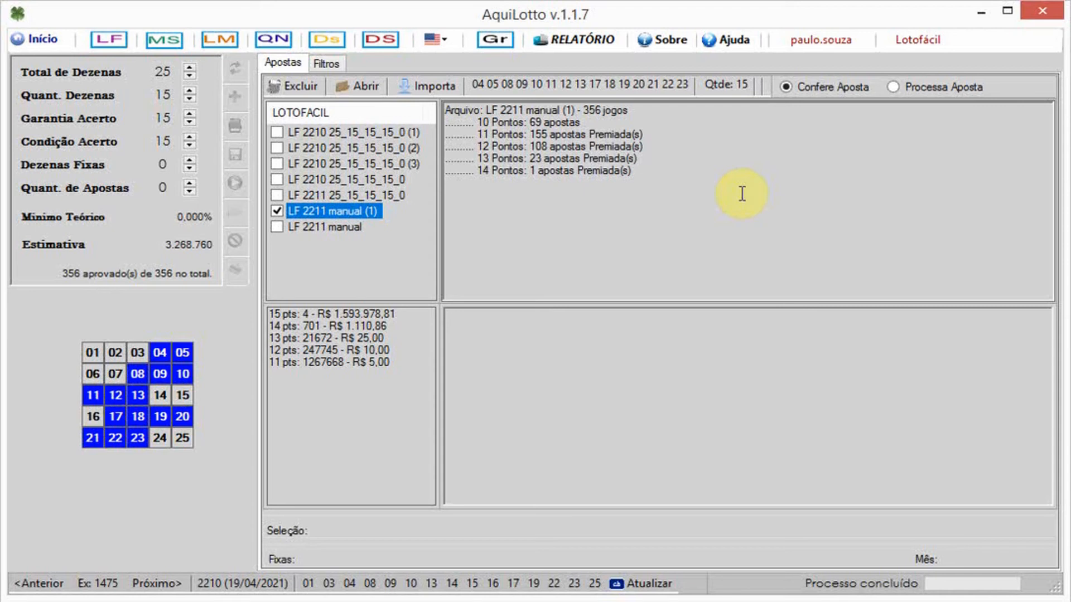
- Examine the 14-point result, and compare the check results with 23, 22, 21, 20 and 19 each removed and restored in turn
{"action": "left_click_drag", "start_coordinate": [476, 171], "coordinate": [689, 179]}
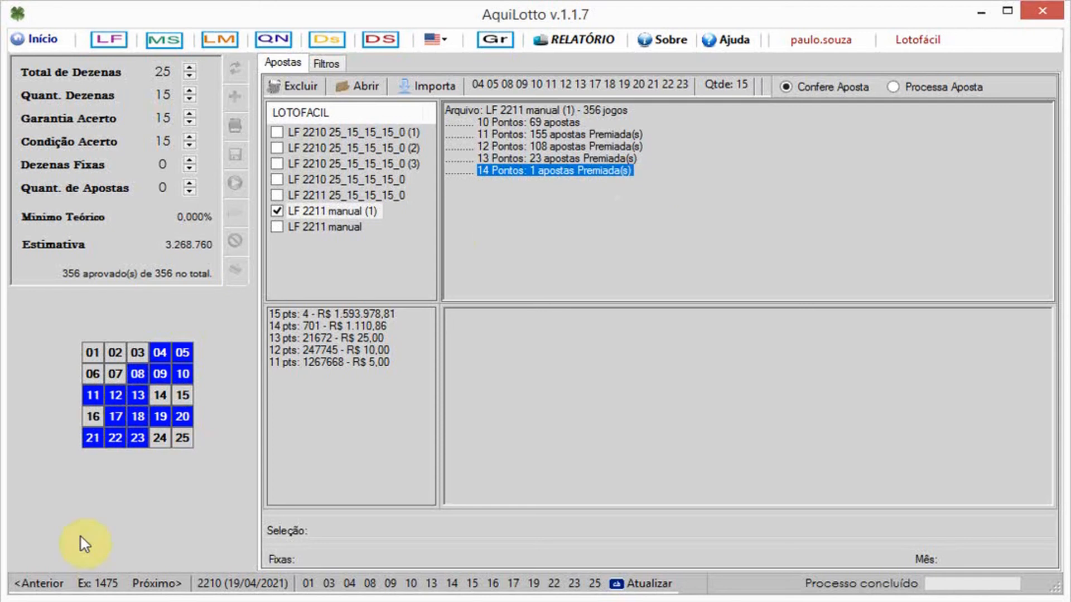
{"action": "left_click", "coordinate": [136, 437]}
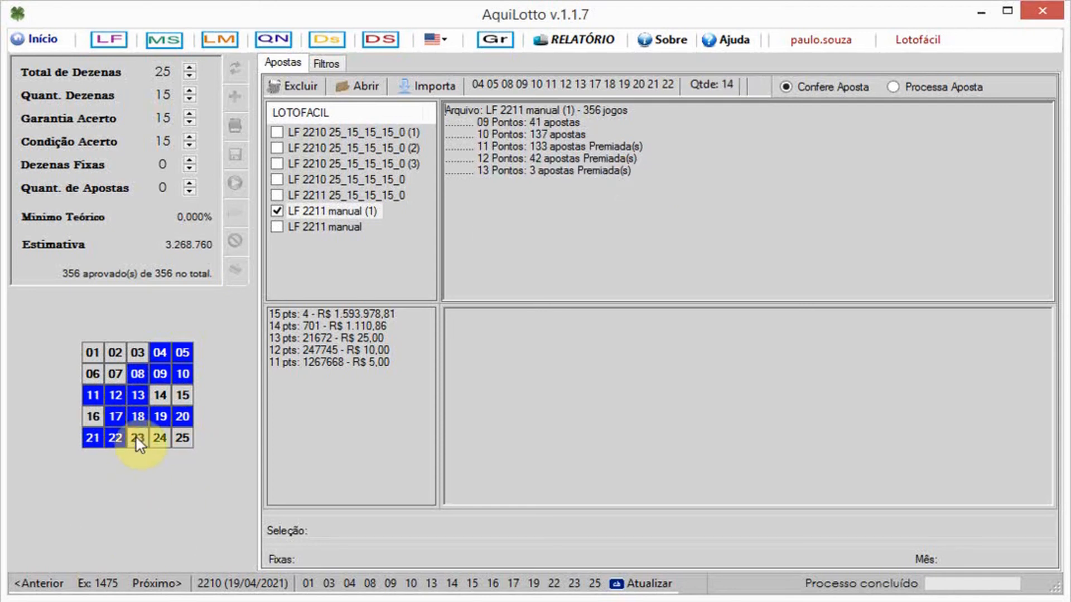
{"action": "left_click", "coordinate": [135, 436]}
{"action": "left_click", "coordinate": [108, 435]}
{"action": "left_click", "coordinate": [110, 437]}
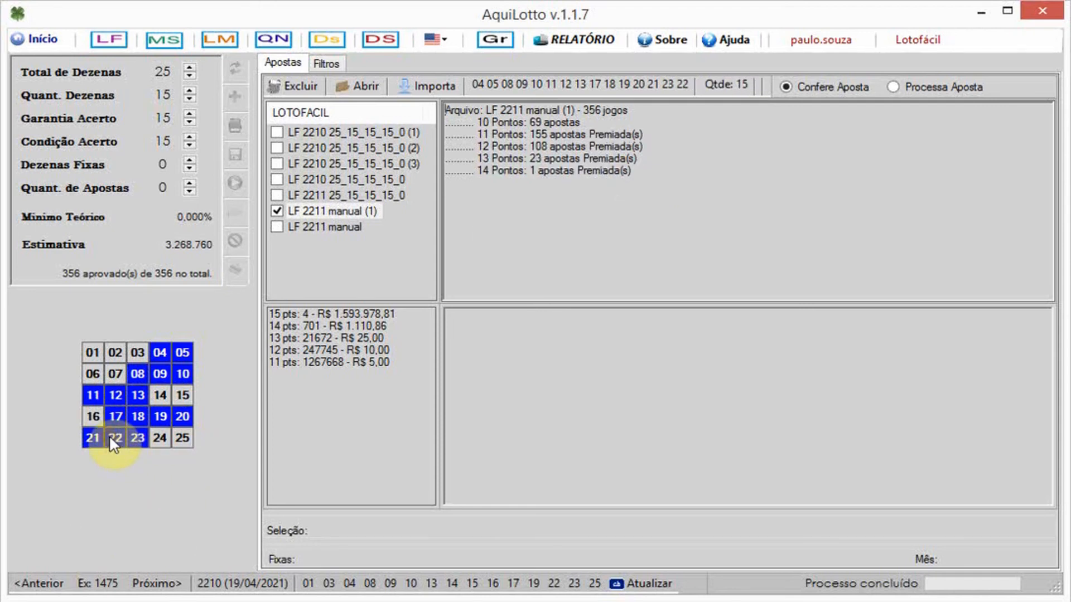
{"action": "left_click", "coordinate": [88, 441]}
{"action": "left_click", "coordinate": [87, 442]}
{"action": "left_click", "coordinate": [179, 415]}
{"action": "left_click", "coordinate": [178, 417]}
{"action": "left_click", "coordinate": [165, 421]}
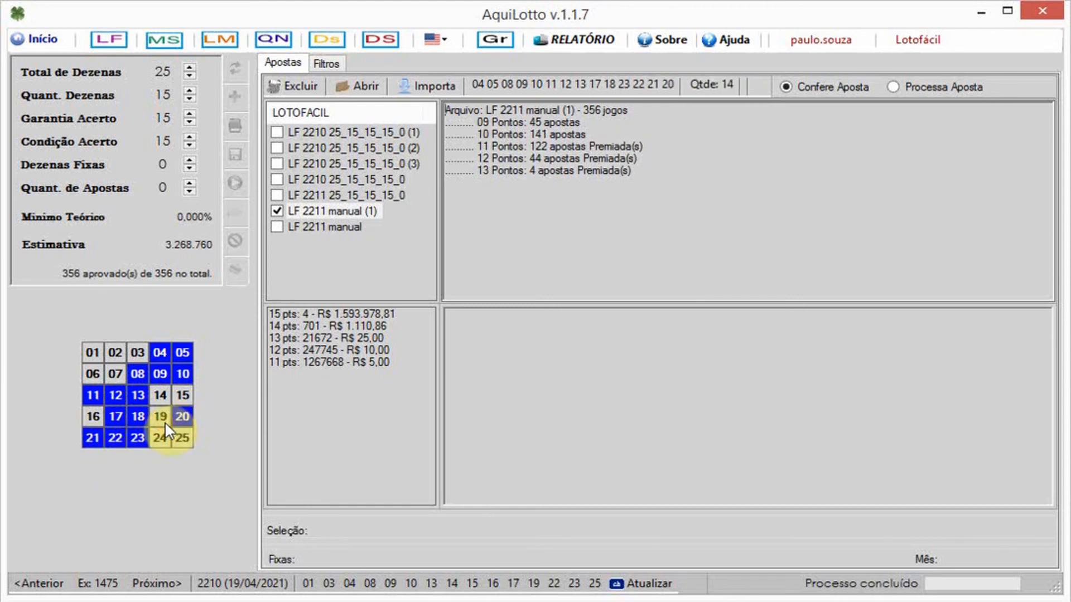
{"action": "left_click", "coordinate": [155, 418]}
- Compare the check results with 18, 17 and 13 each removed and restored in turn, examining 13 repeatedly
{"action": "left_click", "coordinate": [133, 416]}
{"action": "left_click", "coordinate": [133, 416]}
{"action": "left_click", "coordinate": [121, 419]}
{"action": "left_click", "coordinate": [122, 420]}
{"action": "left_click", "coordinate": [139, 393]}
{"action": "left_click", "coordinate": [138, 394]}
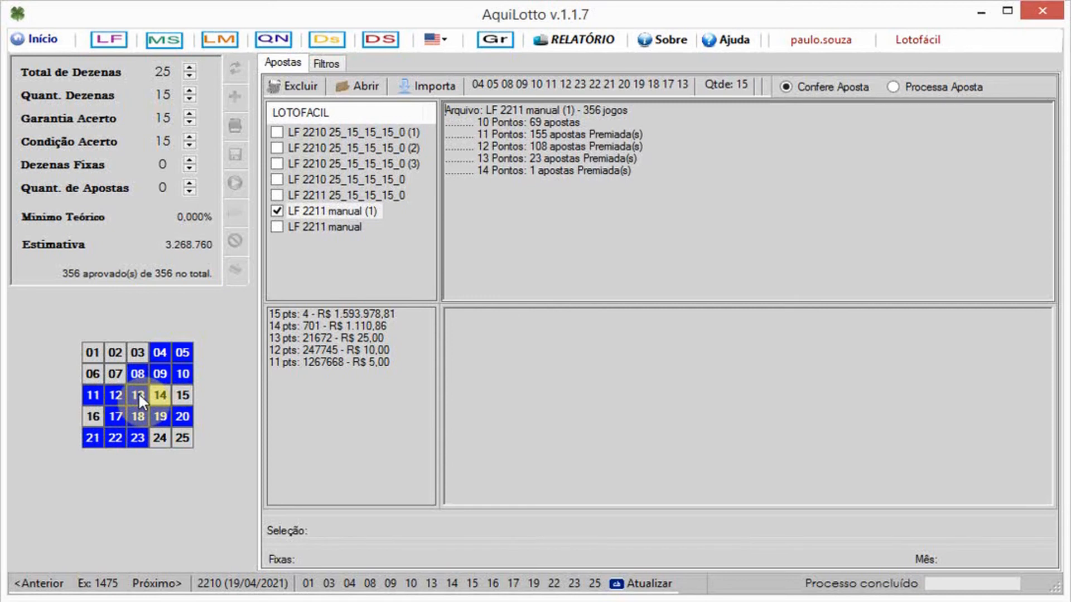
{"action": "left_click", "coordinate": [138, 394]}
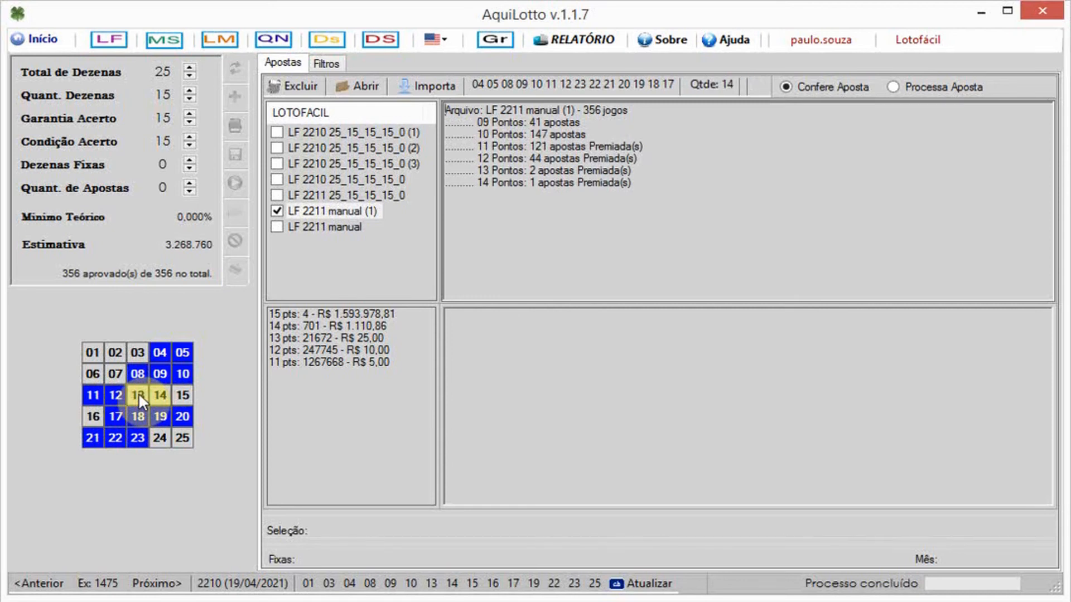
{"action": "left_click", "coordinate": [138, 394]}
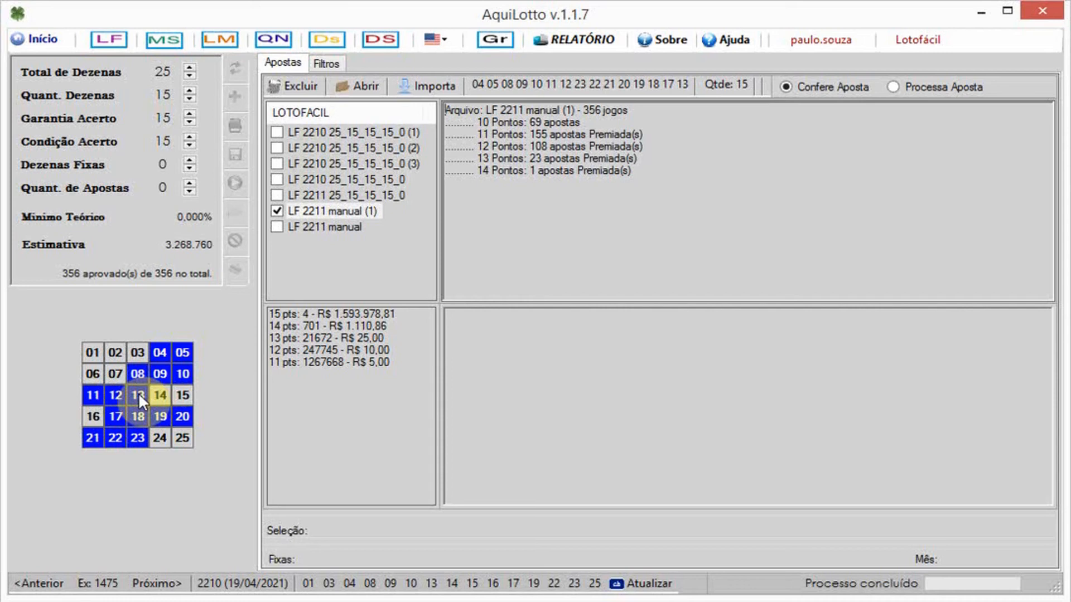
{"action": "left_click", "coordinate": [139, 394]}
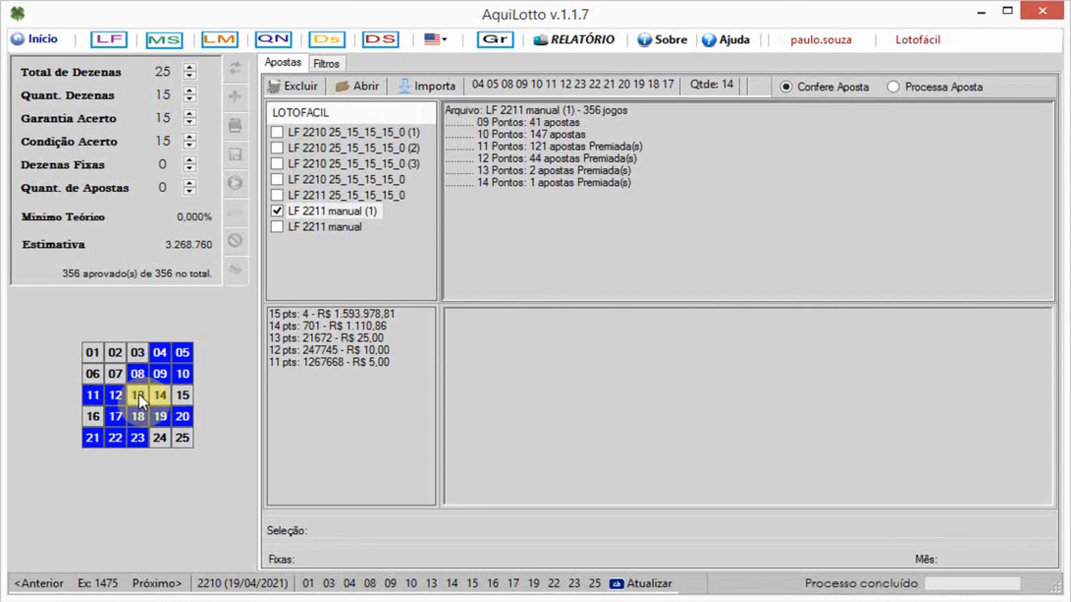
{"action": "left_click", "coordinate": [139, 393]}
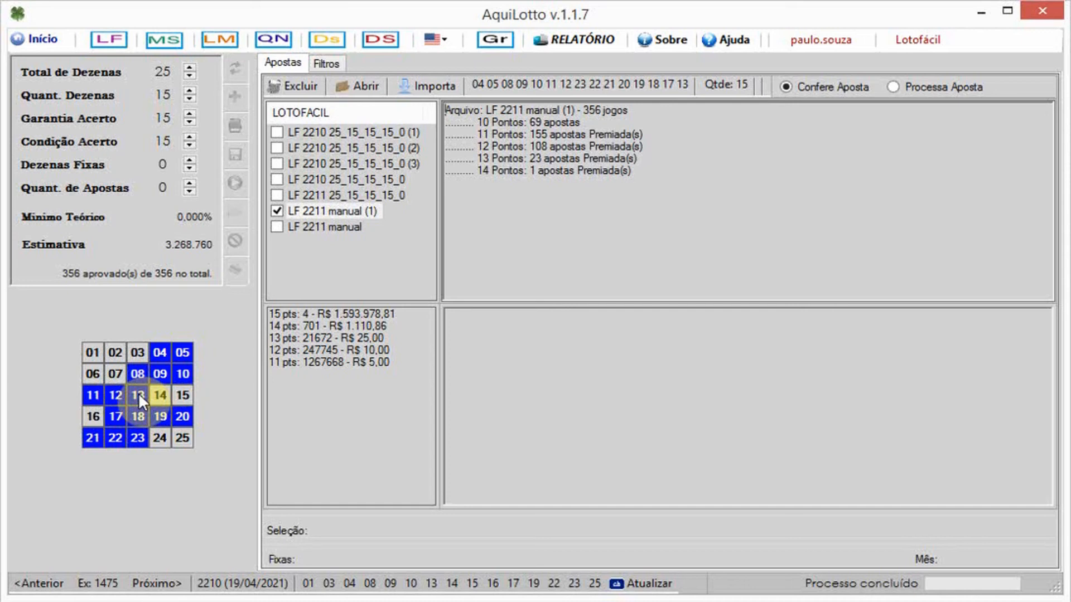
- Compare the check results with 19 replaced first by 25 and then by 15, leaving both substitutes and 19 unmarked
{"action": "left_click", "coordinate": [162, 416]}
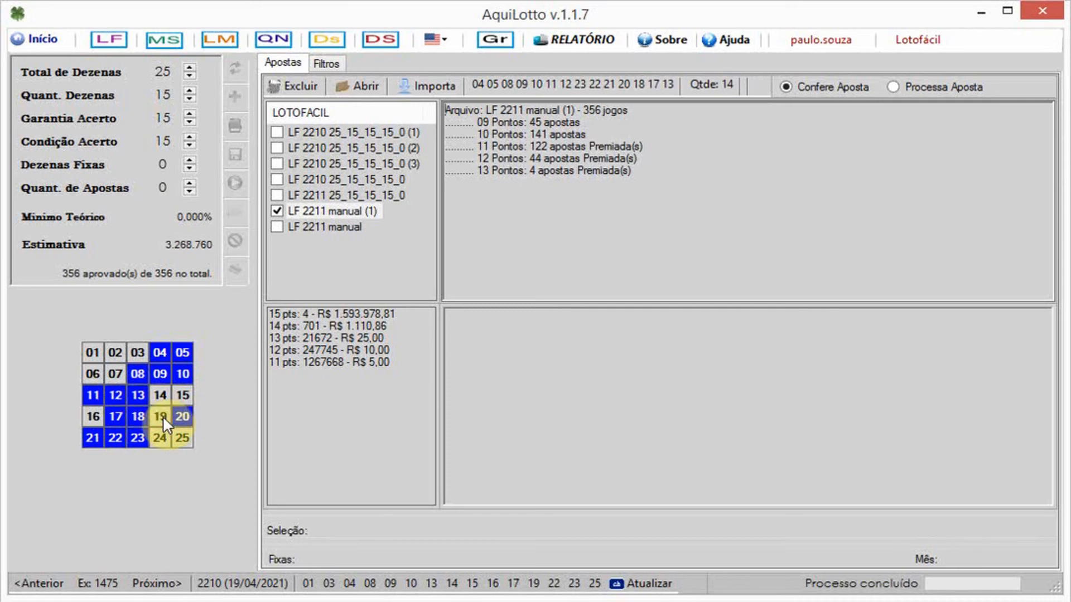
{"action": "left_click", "coordinate": [183, 439]}
{"action": "left_click", "coordinate": [183, 438]}
{"action": "left_click", "coordinate": [159, 417]}
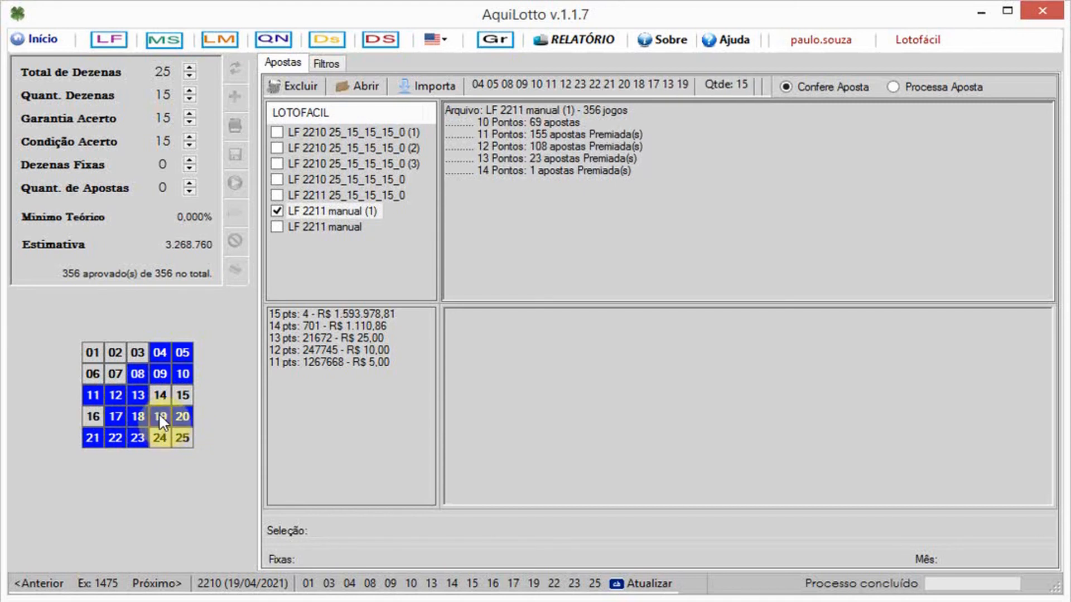
{"action": "left_click", "coordinate": [159, 414]}
{"action": "left_click", "coordinate": [177, 392]}
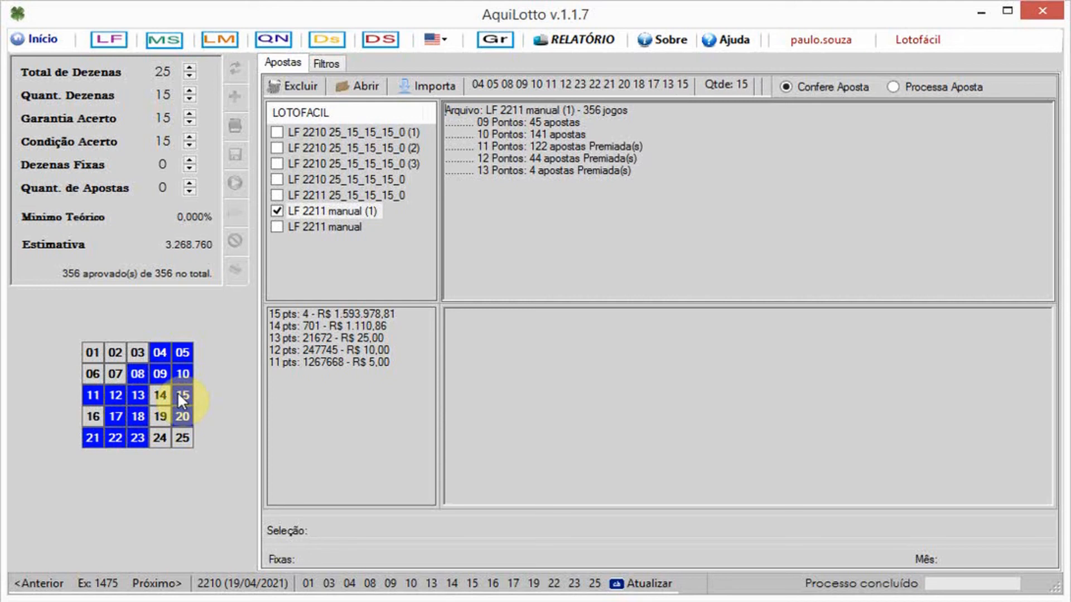
{"action": "left_click", "coordinate": [178, 392]}
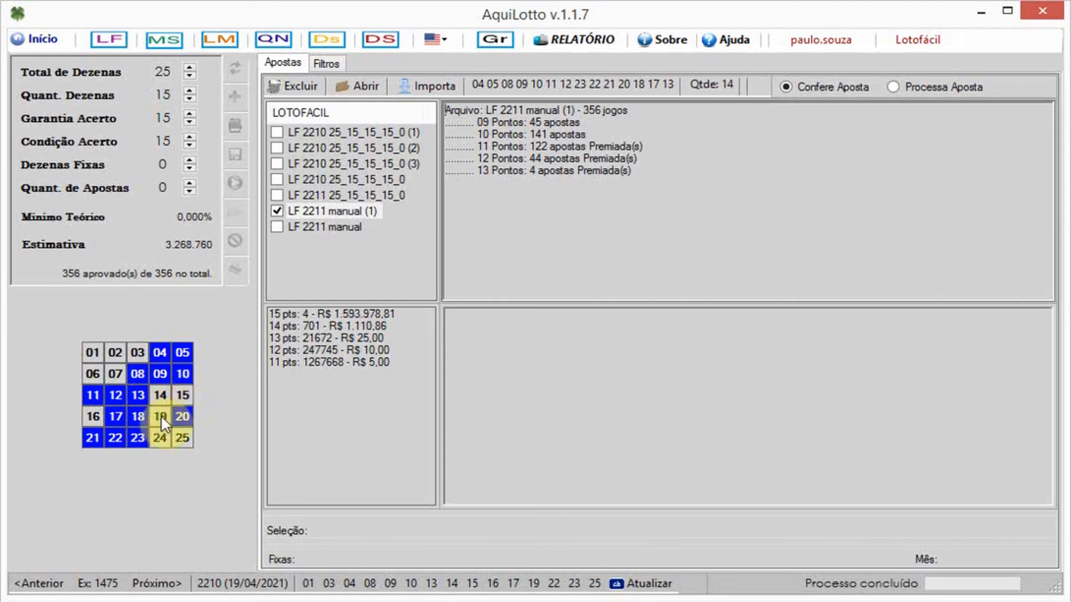
- Compare the check results with 01 and then 07 in place of 19, and restore 19 to the drawn numbers
{"action": "left_click", "coordinate": [91, 353]}
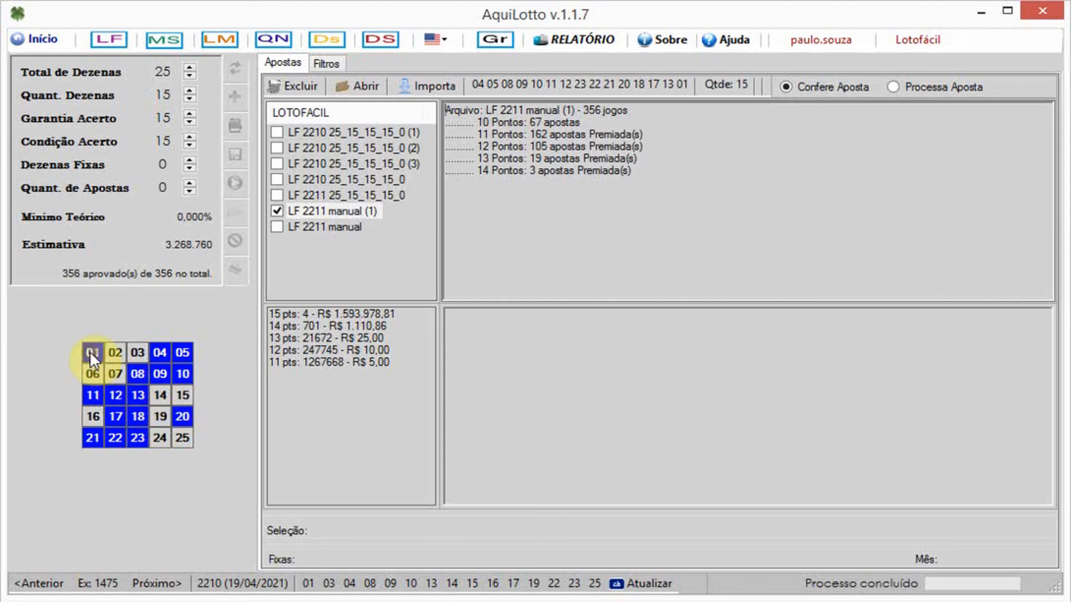
{"action": "left_click", "coordinate": [89, 350]}
{"action": "left_click", "coordinate": [111, 371]}
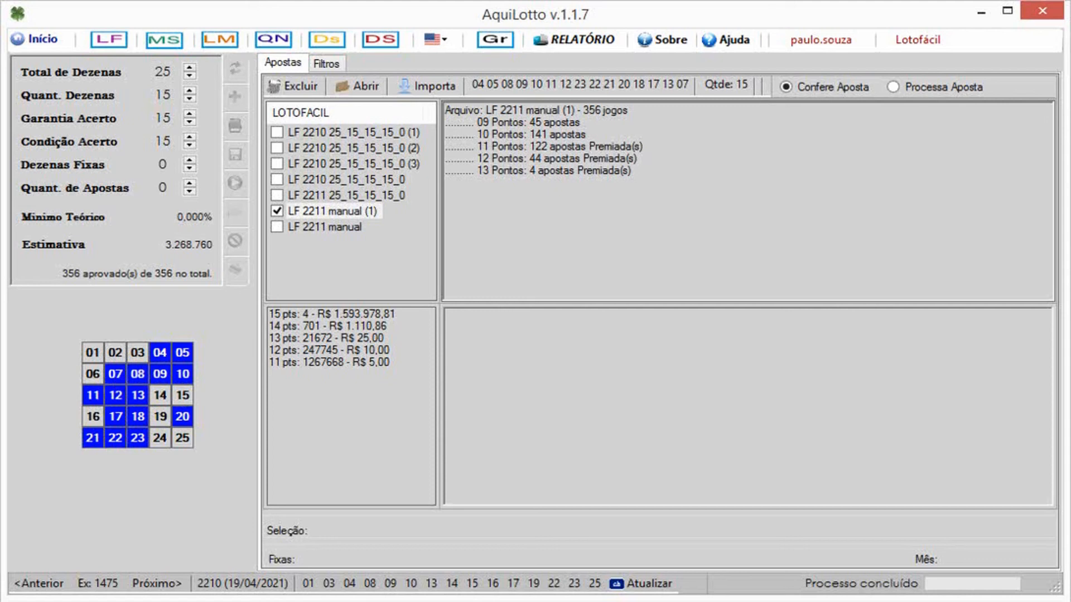
{"action": "left_click", "coordinate": [114, 374]}
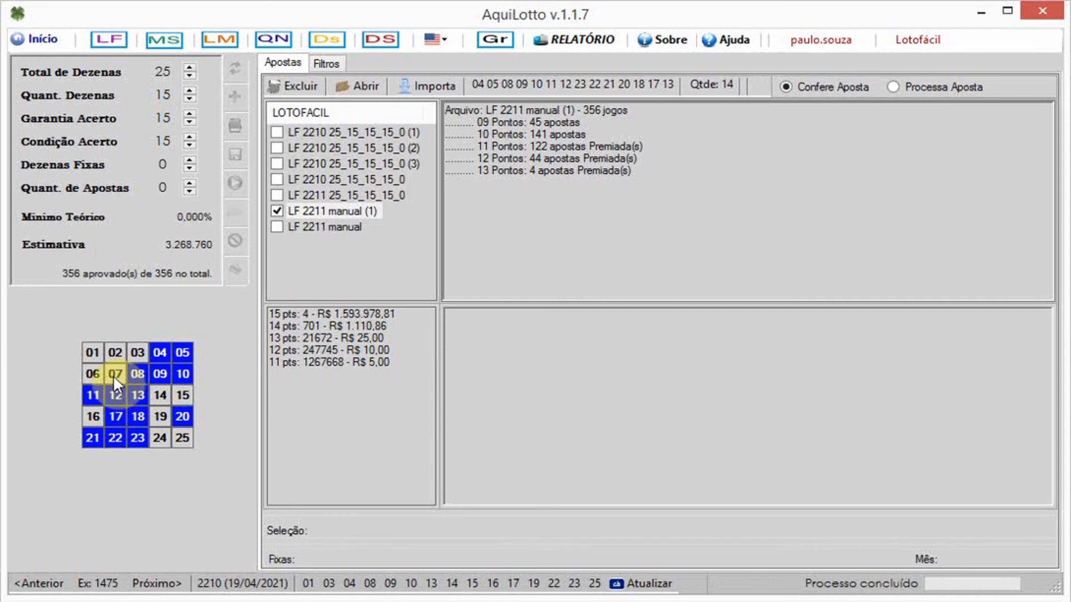
{"action": "left_click", "coordinate": [112, 376]}
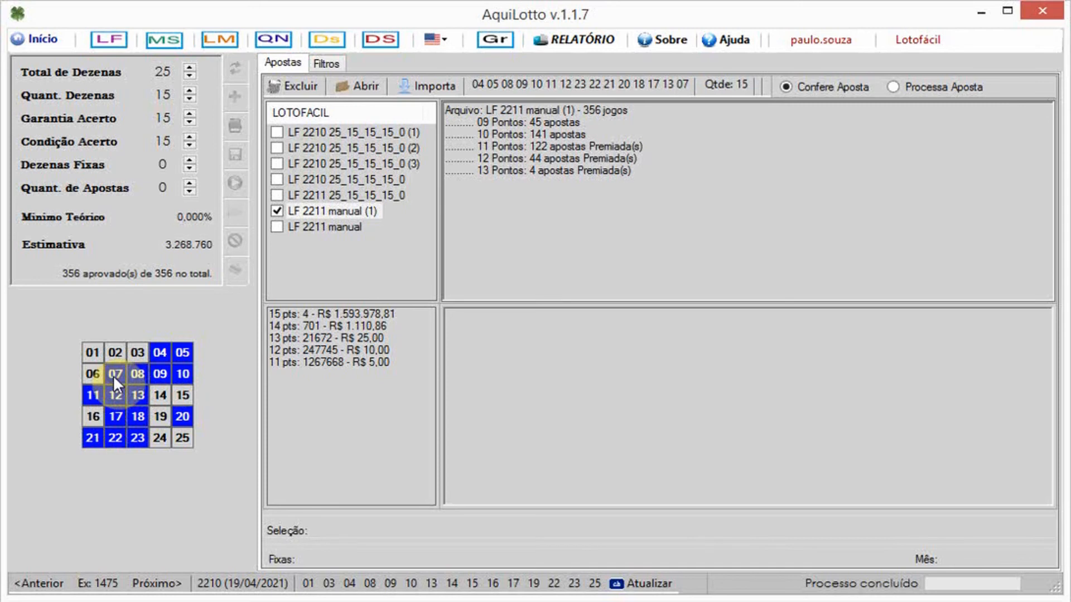
{"action": "left_click", "coordinate": [114, 373]}
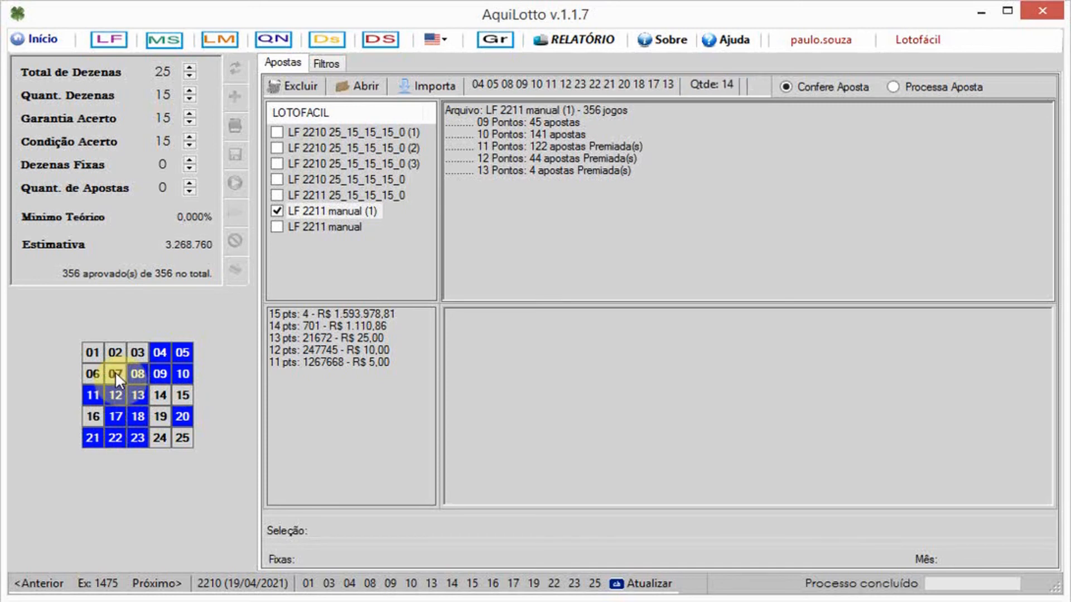
{"action": "left_click", "coordinate": [160, 419]}
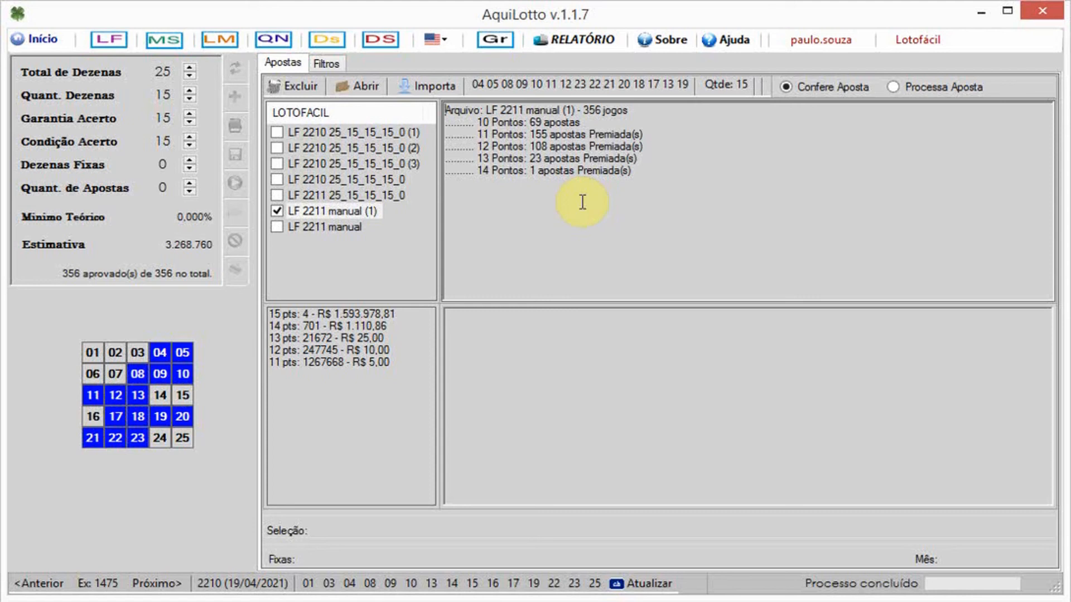
- Highlight the 14-point line in the LF 2211 manual (1) check results
{"action": "left_click", "coordinate": [68, 270]}
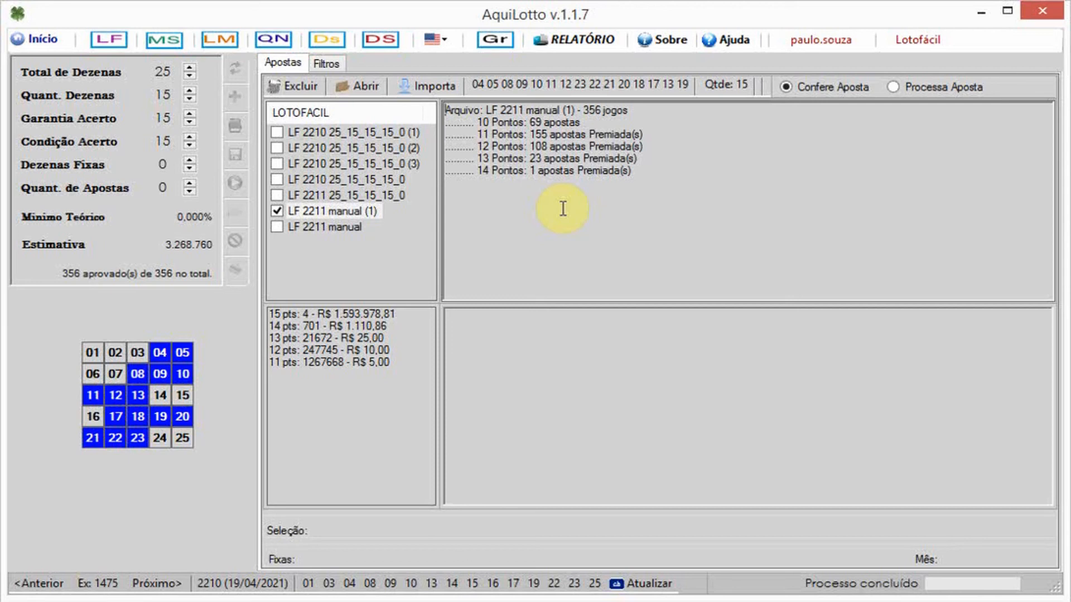
{"action": "left_click", "coordinate": [464, 169]}
{"action": "left_click", "coordinate": [672, 167], "text": "shift"}
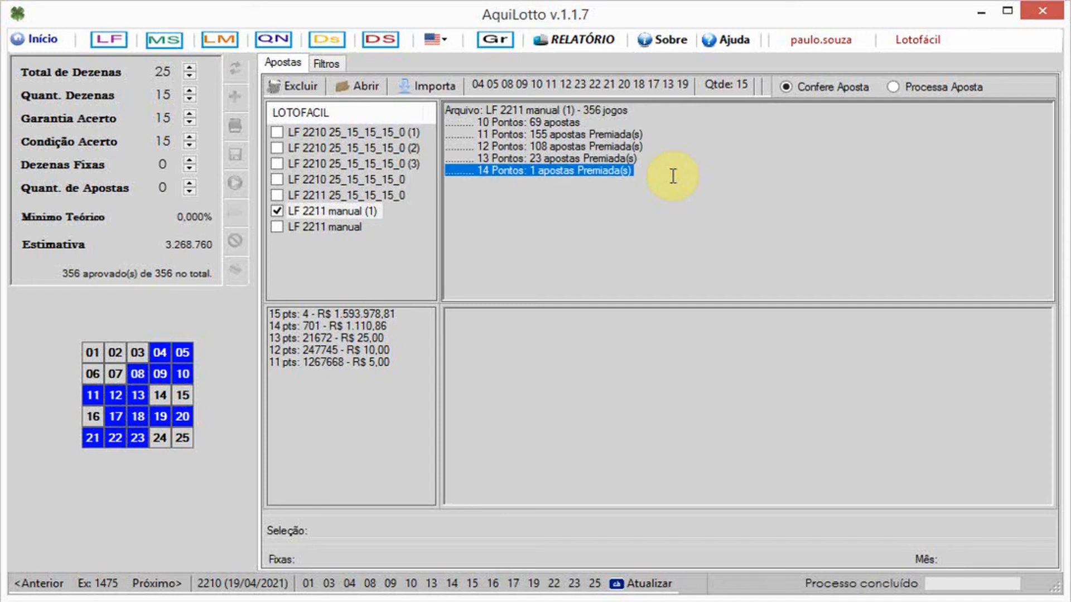
- Rerun the check of the LF 2211 manual (1) file and highlight the 14-point line in its results
{"action": "left_click", "coordinate": [277, 211]}
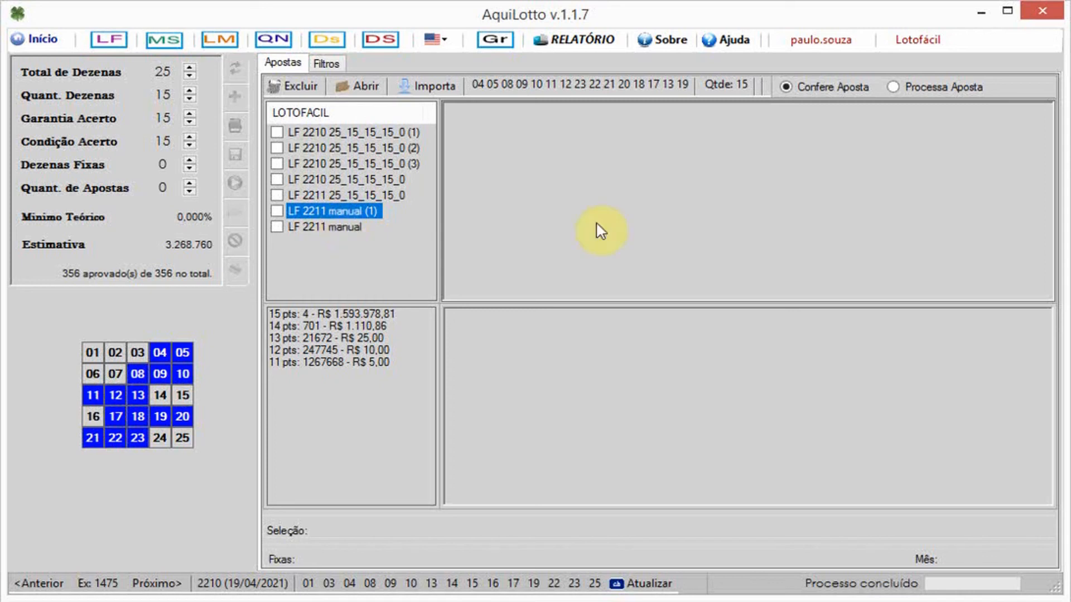
{"action": "left_click", "coordinate": [277, 211]}
{"action": "left_click_drag", "start_coordinate": [473, 174], "coordinate": [678, 181]}
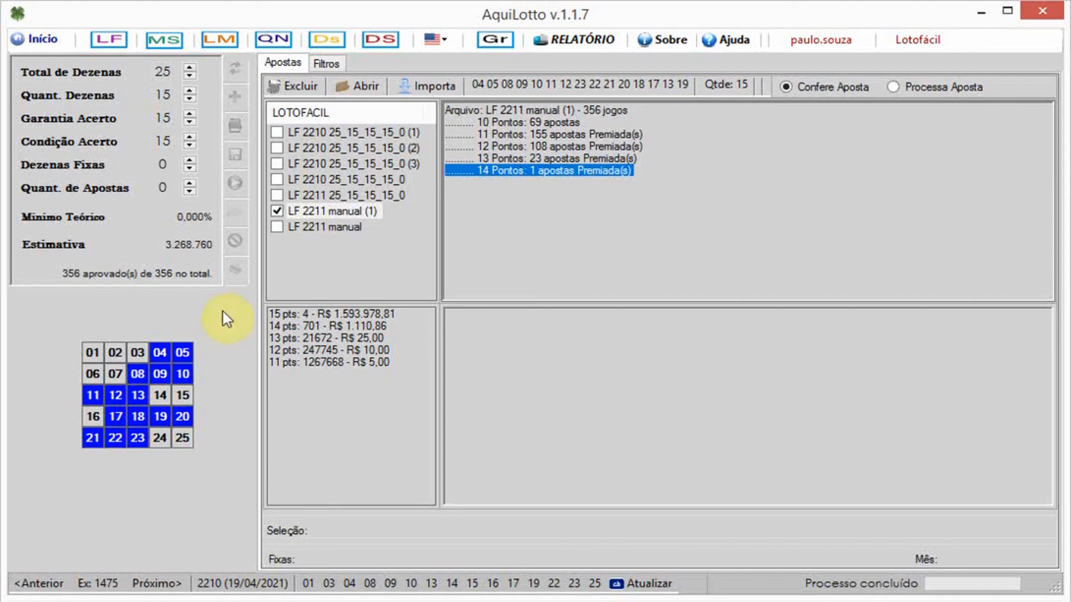
- Compare the check results with 25 in place of 13, swapping the two numbers twice and restoring 13 at the end
{"action": "left_click", "coordinate": [139, 394]}
{"action": "left_click", "coordinate": [180, 443]}
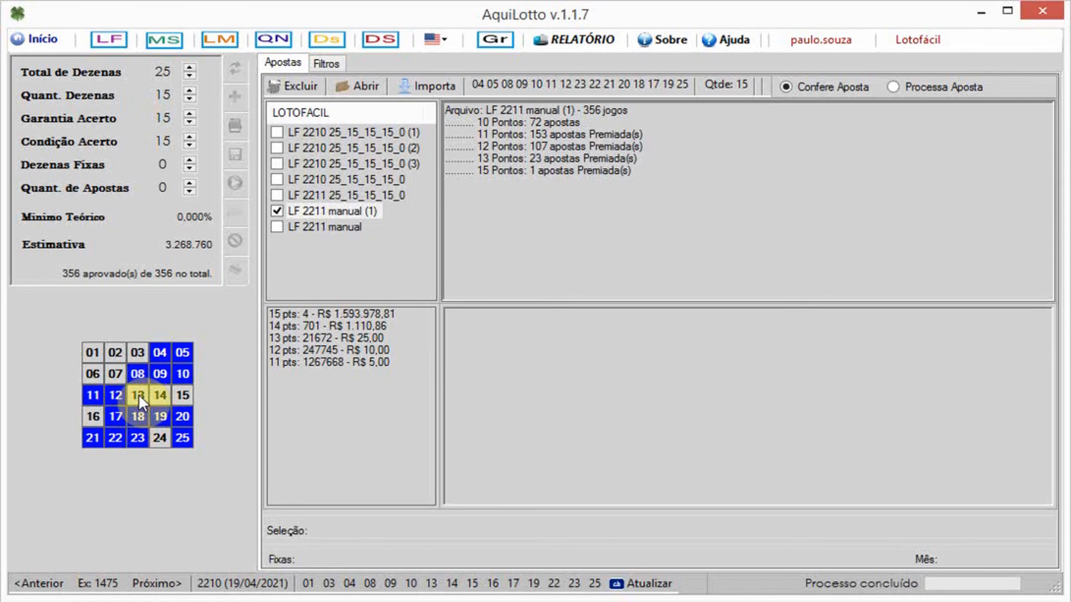
{"action": "left_click", "coordinate": [182, 439]}
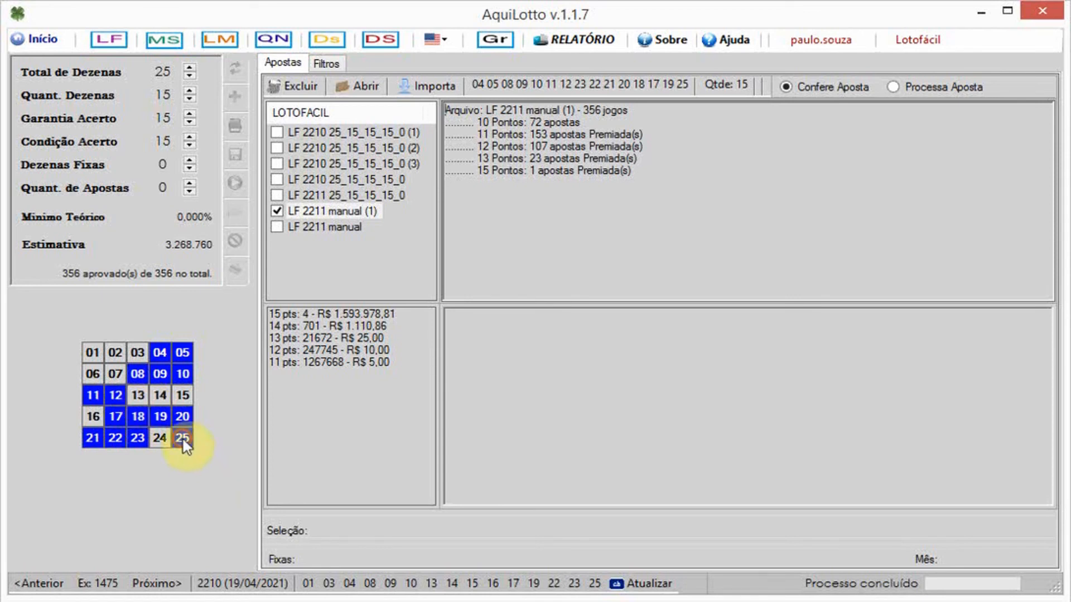
{"action": "left_click", "coordinate": [139, 396]}
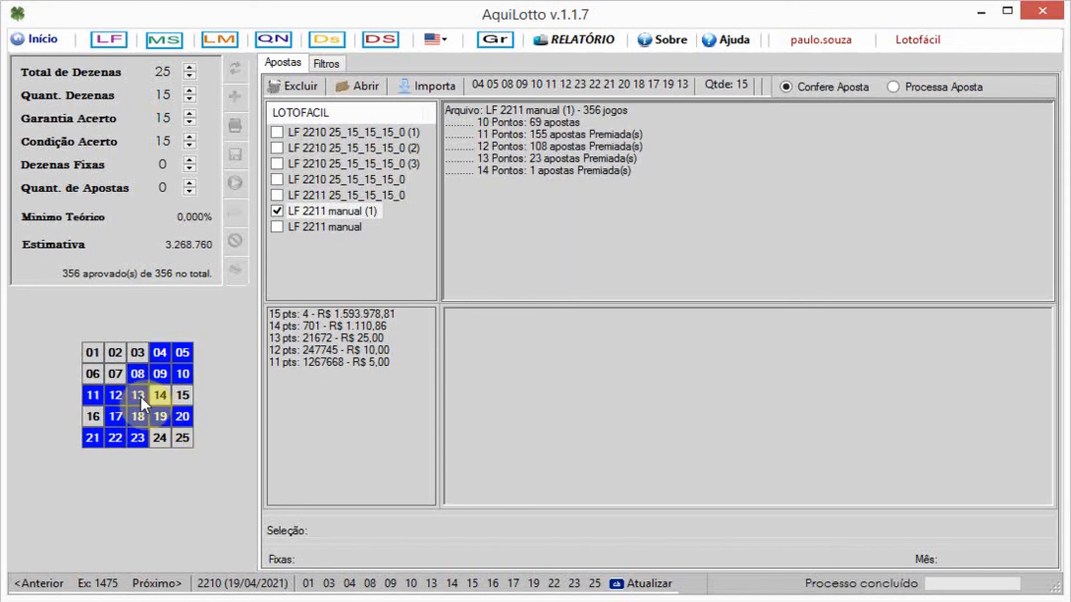
{"action": "left_click", "coordinate": [139, 392]}
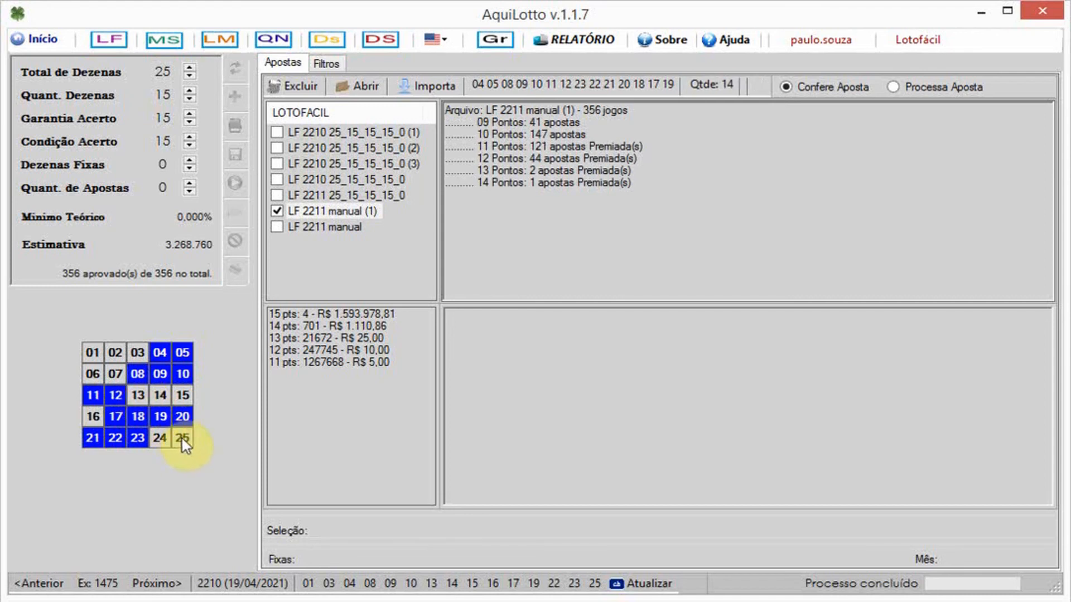
{"action": "left_click", "coordinate": [182, 438]}
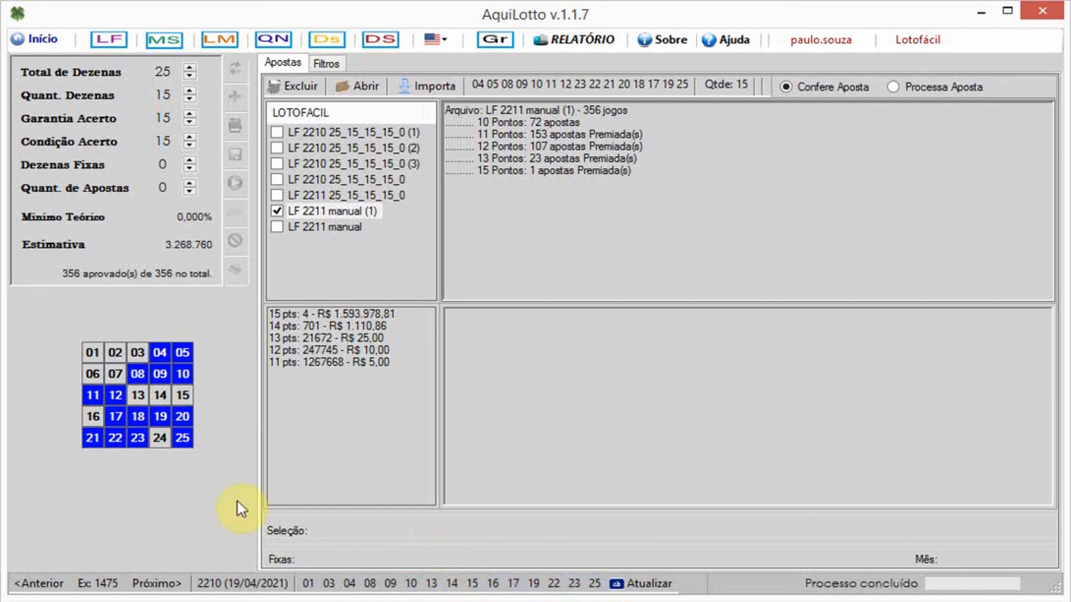
{"action": "left_click", "coordinate": [183, 440]}
{"action": "left_click", "coordinate": [139, 396]}
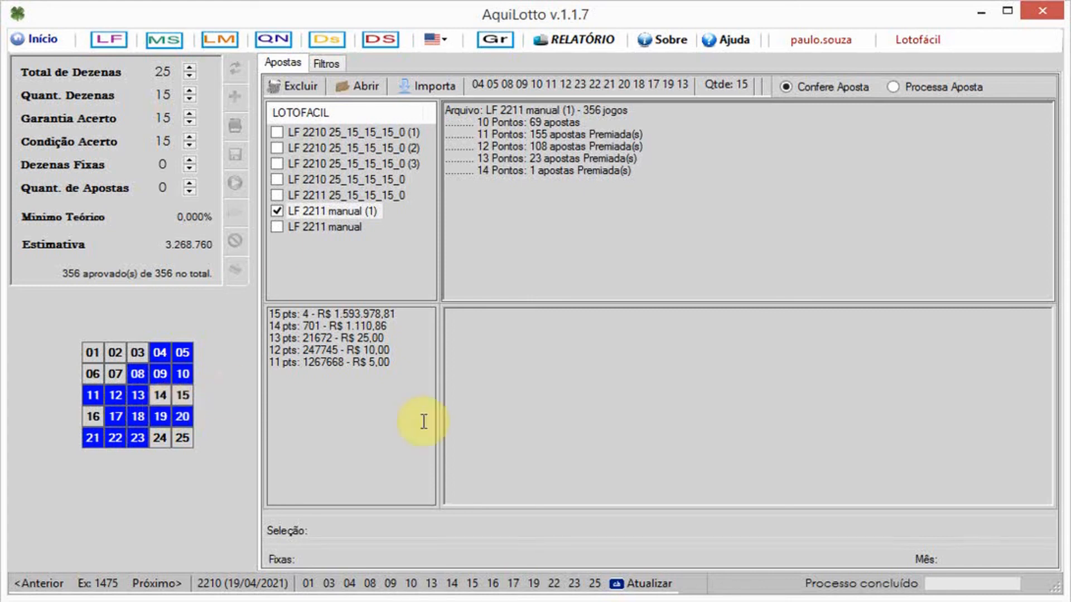
- Unmark LF 2211 manual (1), switch to bet processing mode and update the draw results to contest 2211
{"action": "left_click", "coordinate": [277, 211]}
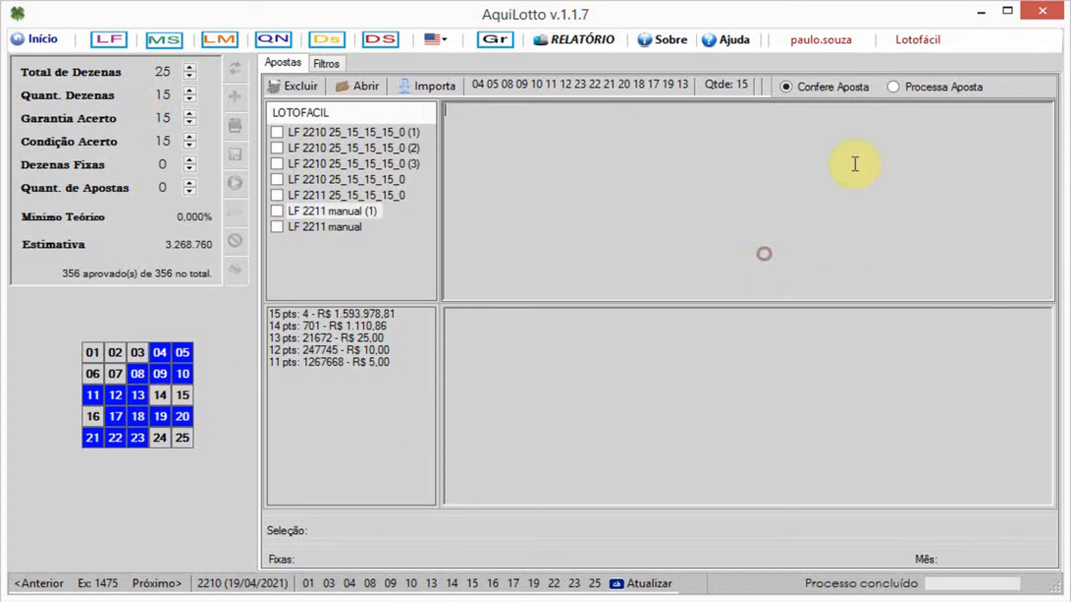
{"action": "left_click", "coordinate": [926, 86]}
{"action": "left_click", "coordinate": [661, 584]}
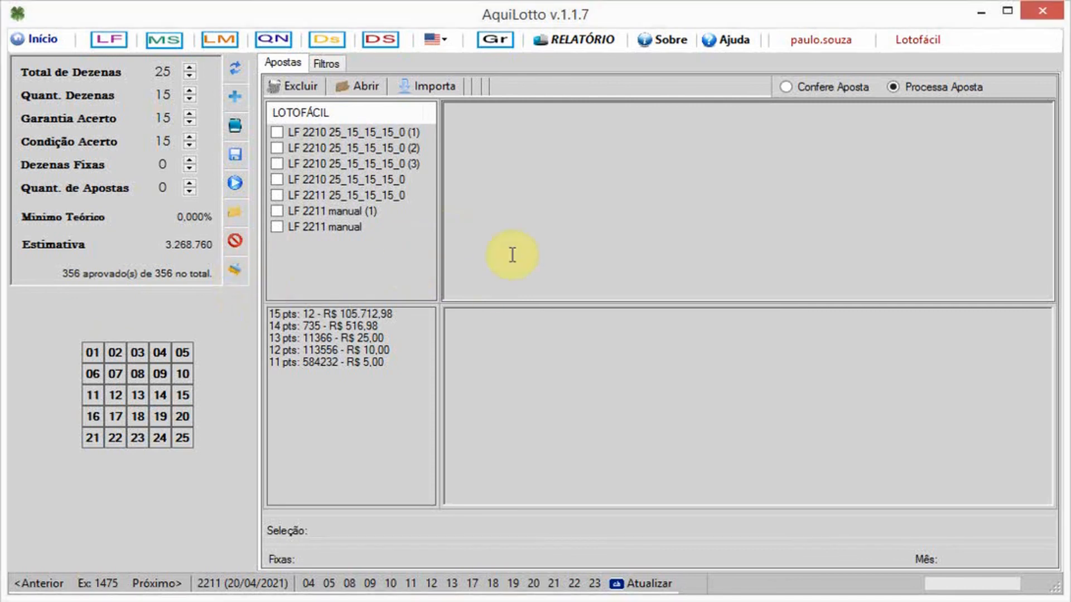
{"action": "left_click", "coordinate": [326, 63]}
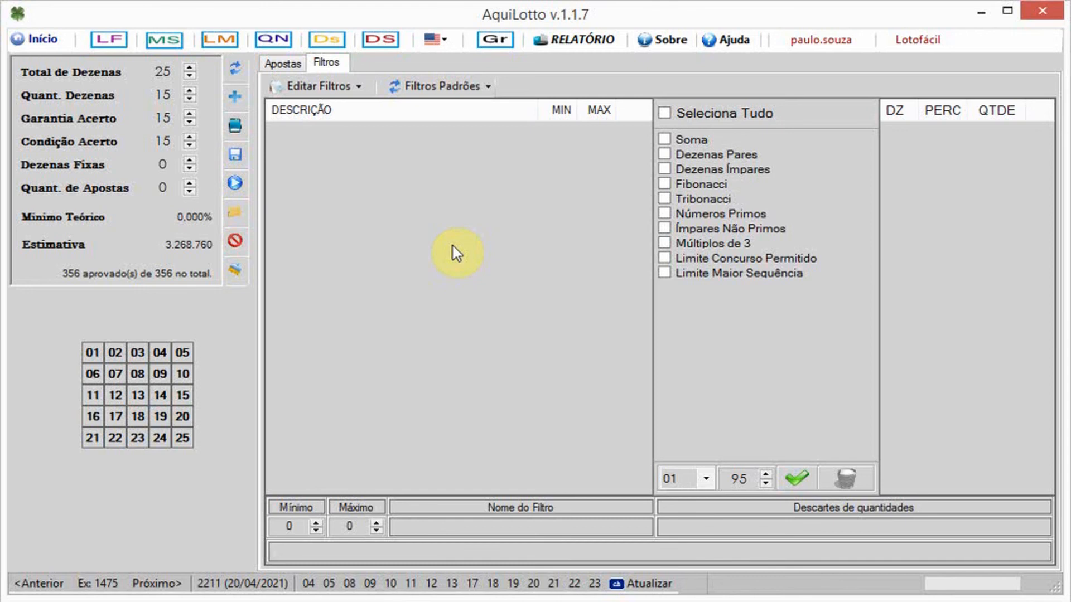
{"action": "left_click", "coordinate": [283, 65]}
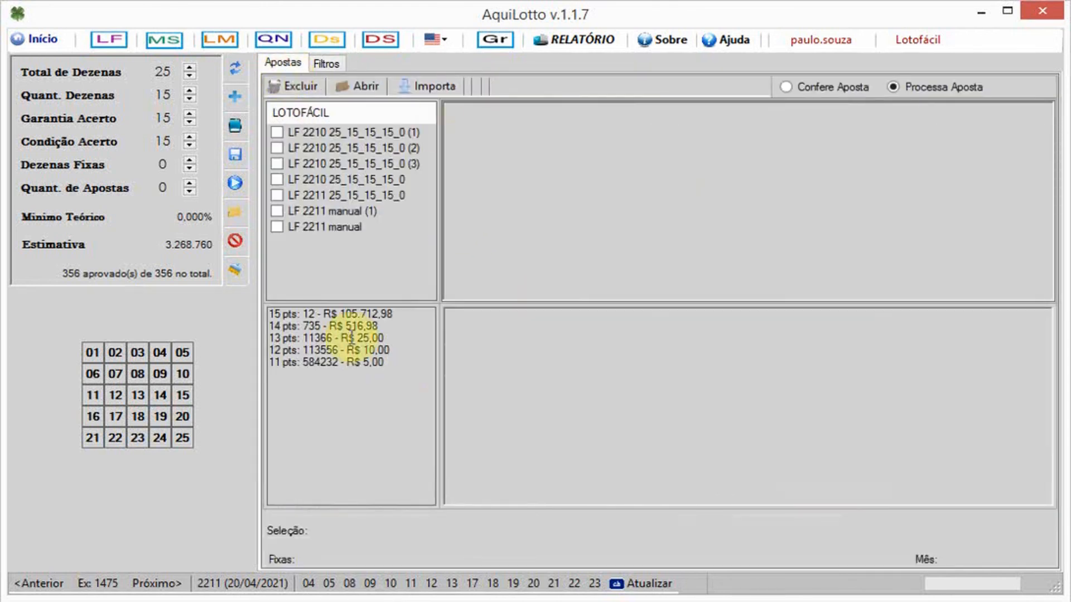
- Highlight the winner counts and prize amounts of contest 2211, covering the 15-point to 11-point lines
{"action": "left_click", "coordinate": [299, 314]}
{"action": "left_click_drag", "start_coordinate": [325, 316], "coordinate": [411, 313]}
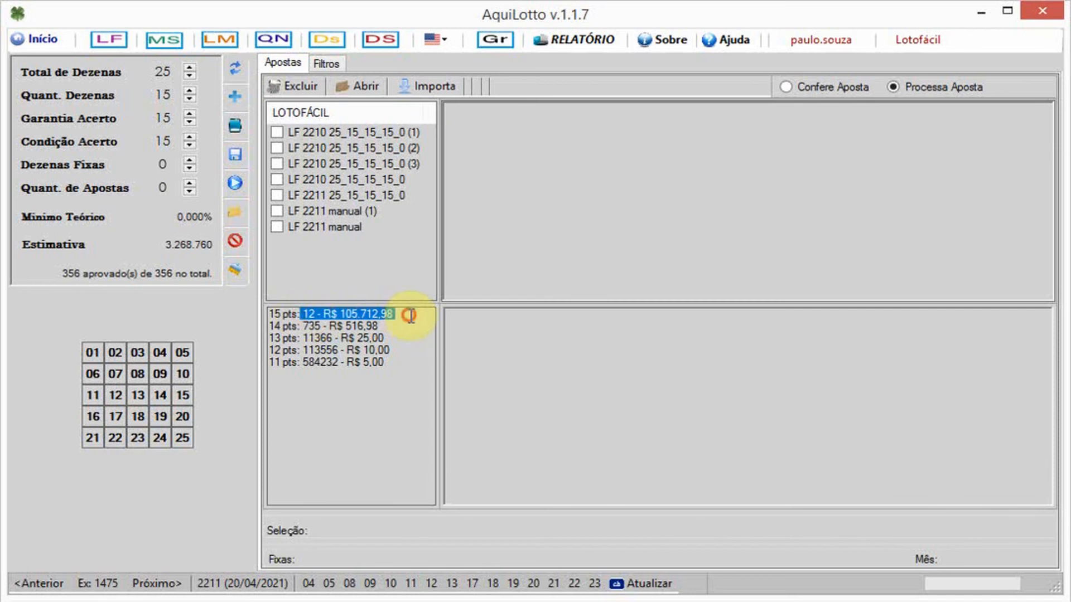
{"action": "left_click_drag", "start_coordinate": [303, 325], "coordinate": [383, 326]}
{"action": "left_click_drag", "start_coordinate": [303, 337], "coordinate": [402, 336]}
{"action": "left_click", "coordinate": [402, 370]}
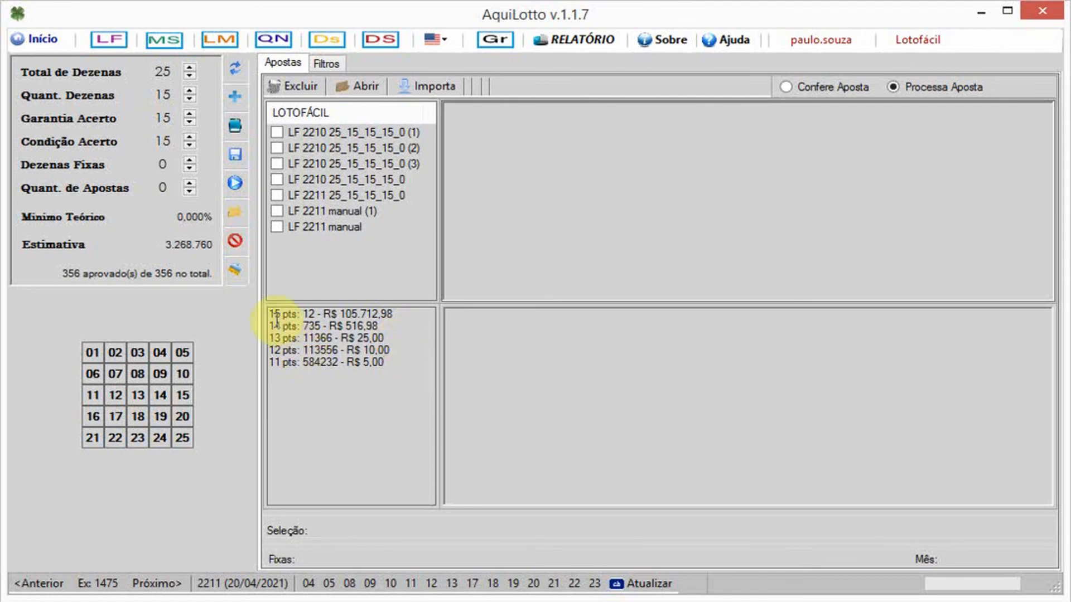
{"action": "left_click_drag", "start_coordinate": [268, 311], "coordinate": [426, 370]}
{"action": "left_click_drag", "start_coordinate": [307, 338], "coordinate": [384, 338]}
{"action": "left_click_drag", "start_coordinate": [303, 350], "coordinate": [402, 349]}
{"action": "left_click", "coordinate": [360, 338]}
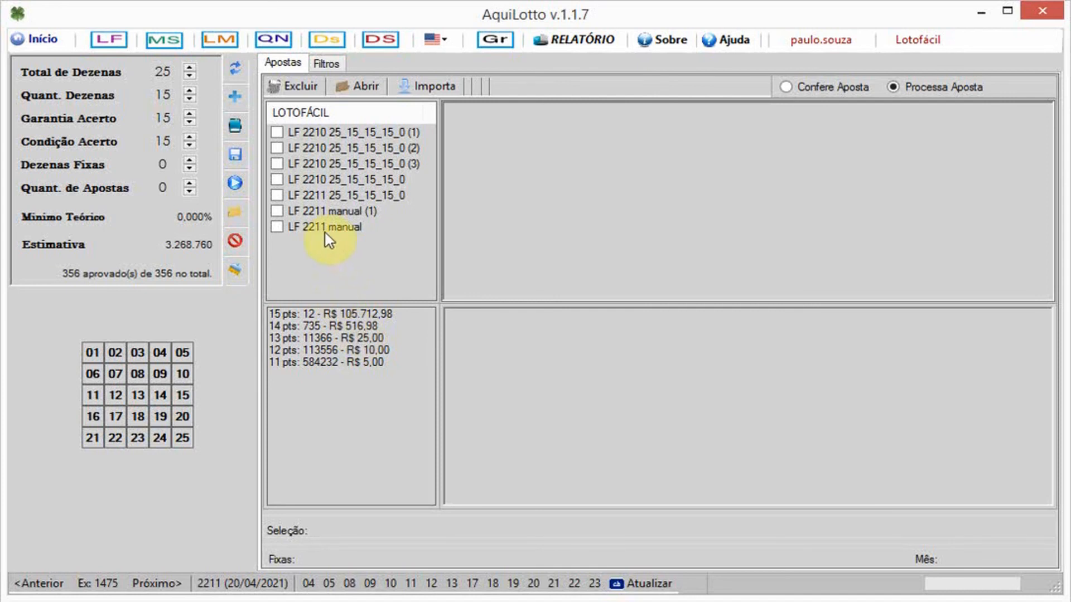
- List the prize-winning bets of LF 2211 manual (1) for contest 2211, leaving LF 2211 manual unmarked
{"action": "left_click", "coordinate": [278, 212]}
{"action": "left_click", "coordinate": [277, 226]}
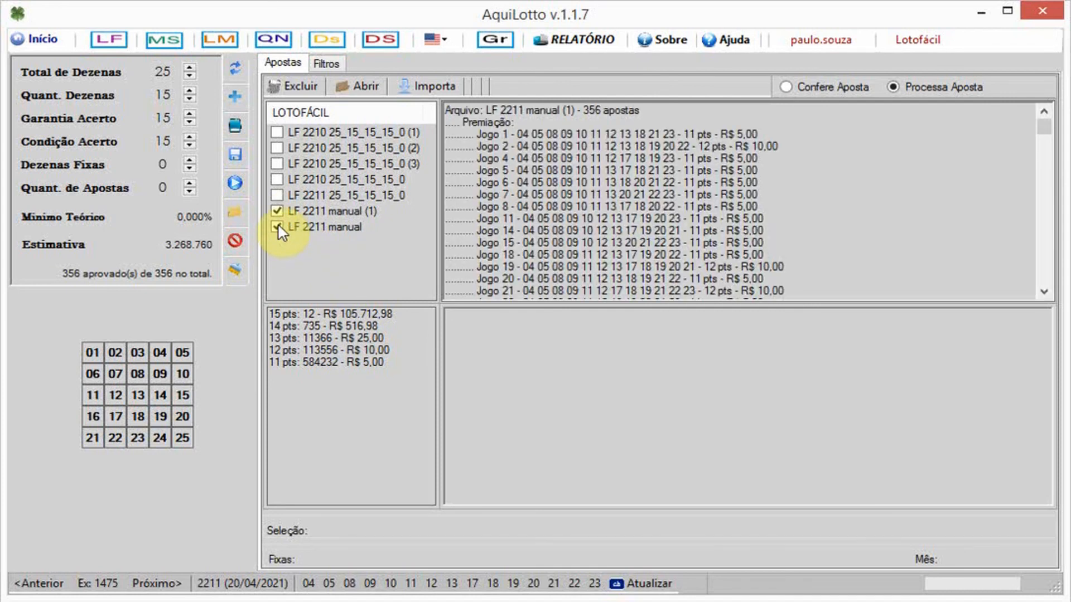
{"action": "left_click", "coordinate": [277, 211]}
{"action": "left_click", "coordinate": [277, 227]}
{"action": "left_click", "coordinate": [277, 212]}
{"action": "left_click", "coordinate": [277, 227]}
{"action": "left_click", "coordinate": [277, 227]}
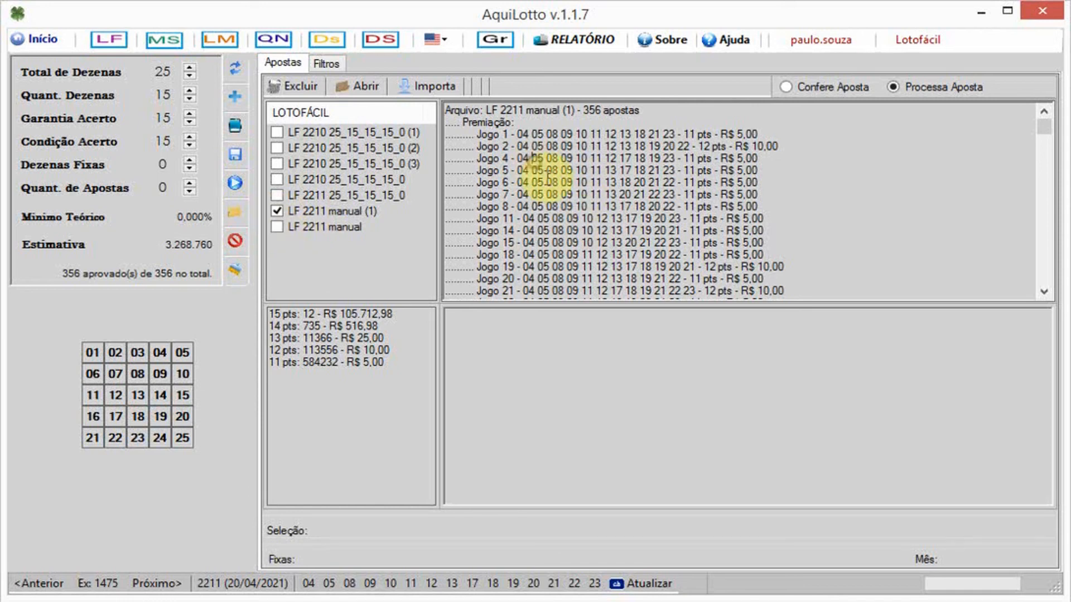
- Look through the prize-winning bets of LF 2211 manual (1) and highlight the 14-point bet, Jogo 347
{"action": "scroll", "coordinate": [637, 176], "scroll_direction": "down", "scroll_amount": 2}
{"action": "scroll", "coordinate": [637, 176], "scroll_direction": "down", "scroll_amount": 8}
{"action": "scroll", "coordinate": [637, 176], "scroll_direction": "down", "scroll_amount": 6}
{"action": "scroll", "coordinate": [637, 176], "scroll_direction": "down", "scroll_amount": 5}
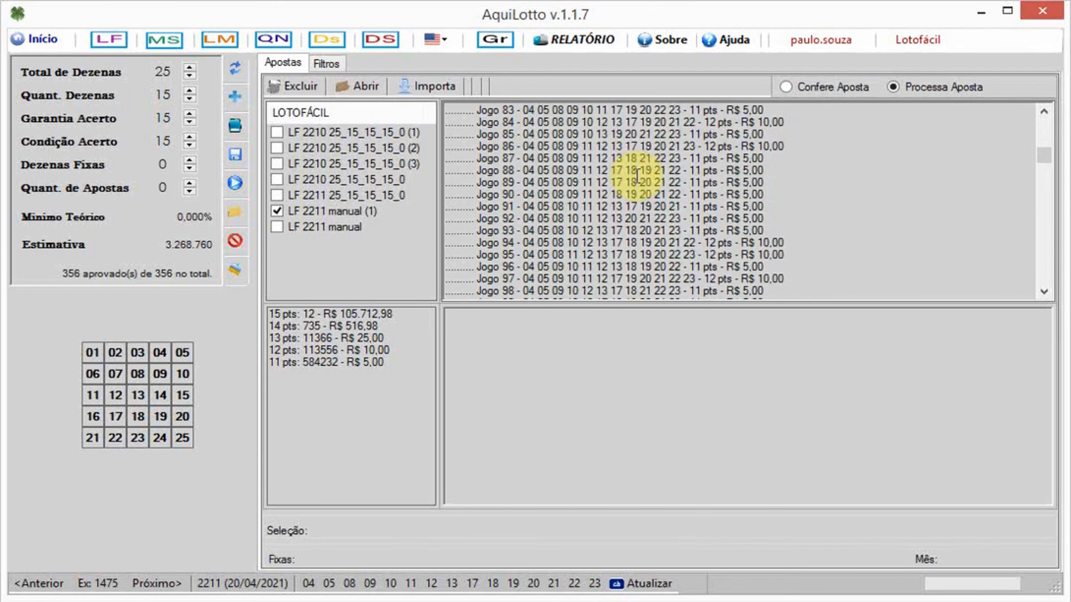
{"action": "scroll", "coordinate": [637, 176], "scroll_direction": "down", "scroll_amount": 10}
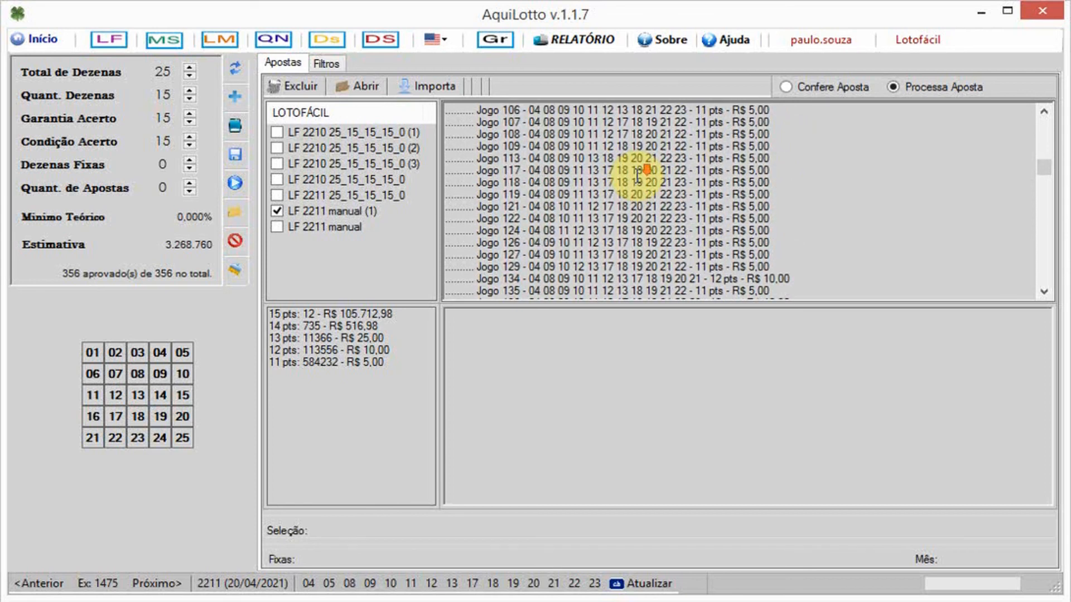
{"action": "scroll", "coordinate": [637, 176], "scroll_direction": "down", "scroll_amount": 12}
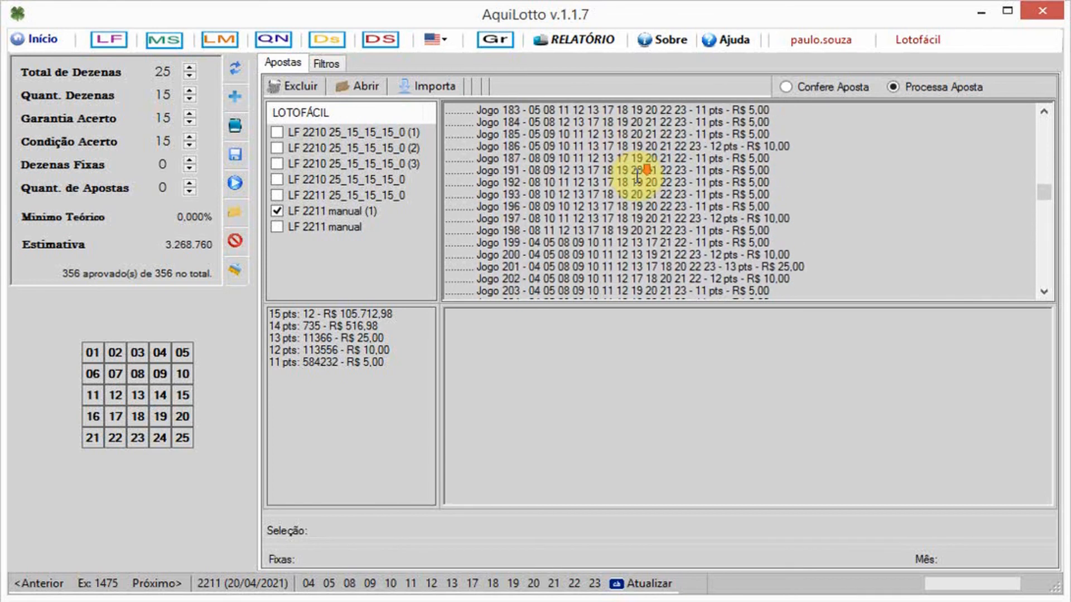
{"action": "scroll", "coordinate": [637, 176], "scroll_direction": "down", "scroll_amount": 5}
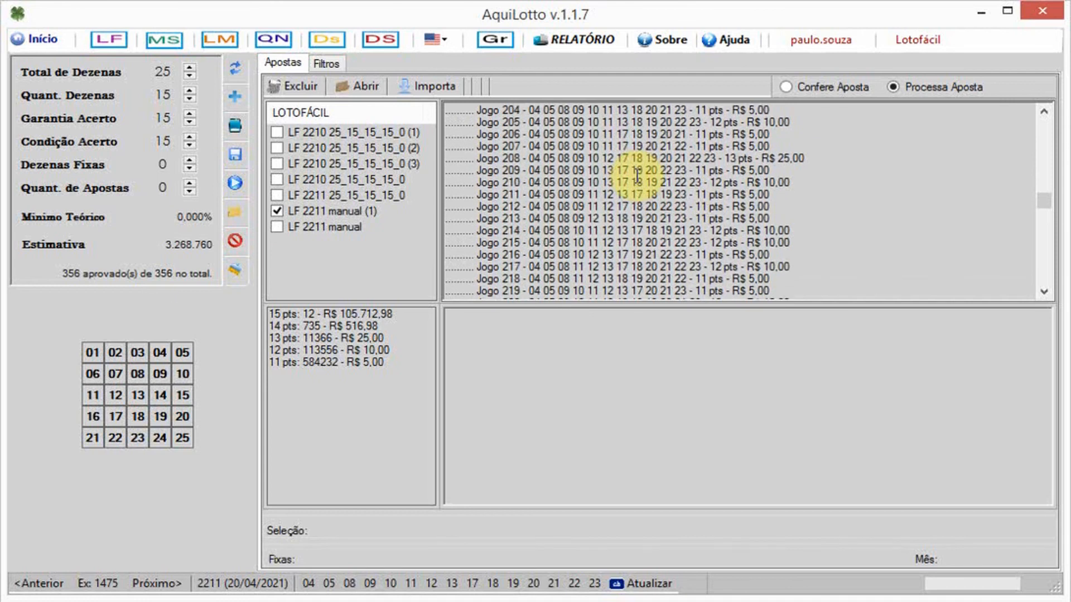
{"action": "scroll", "coordinate": [637, 176], "scroll_direction": "down", "scroll_amount": 6}
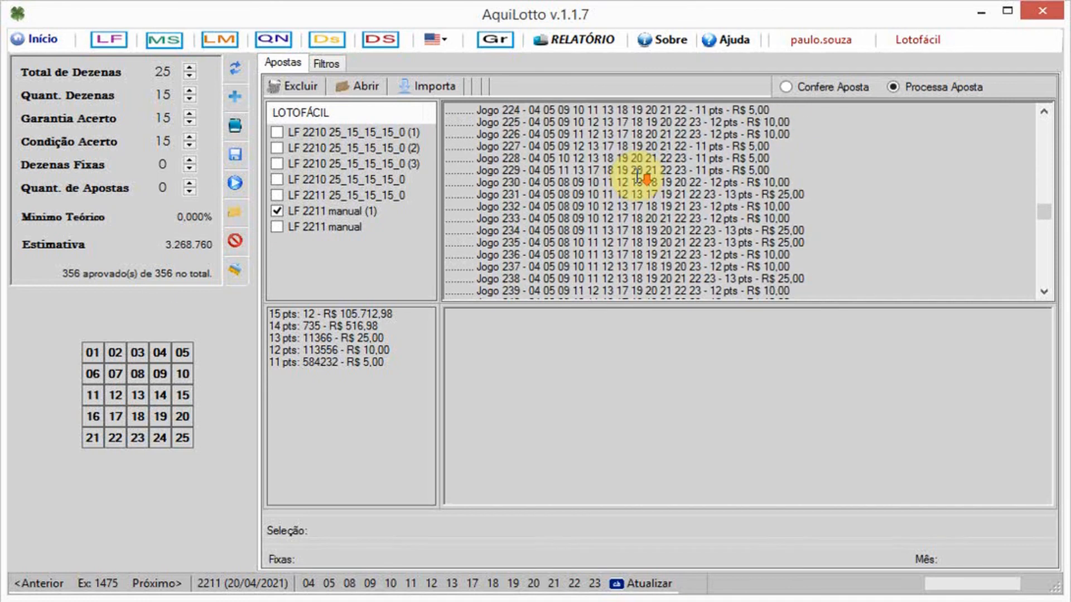
{"action": "scroll", "coordinate": [638, 176], "scroll_direction": "down", "scroll_amount": 6}
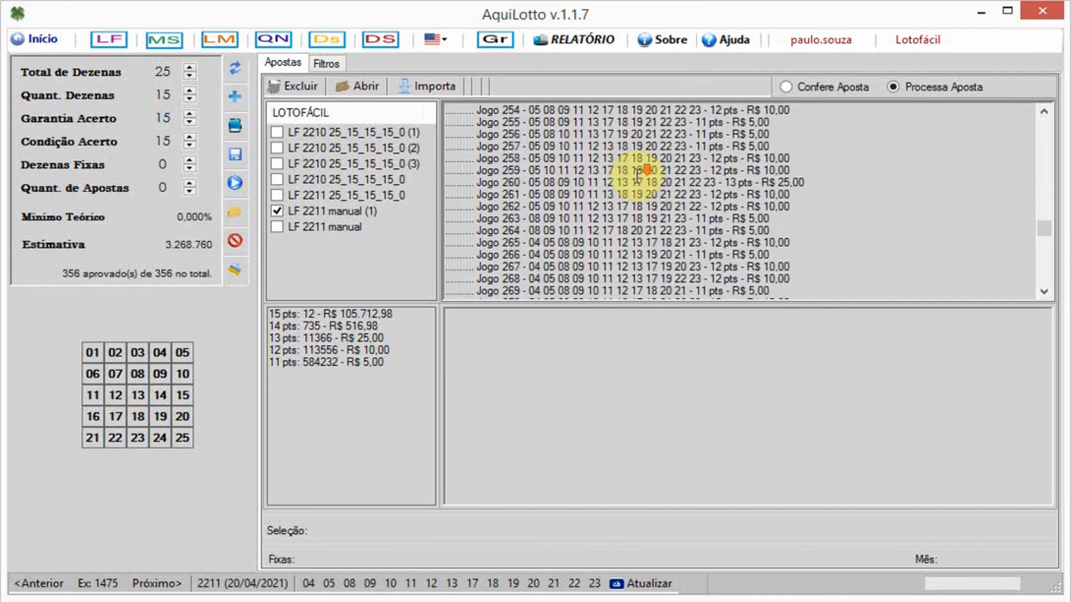
{"action": "scroll", "coordinate": [637, 176], "scroll_direction": "down", "scroll_amount": 4}
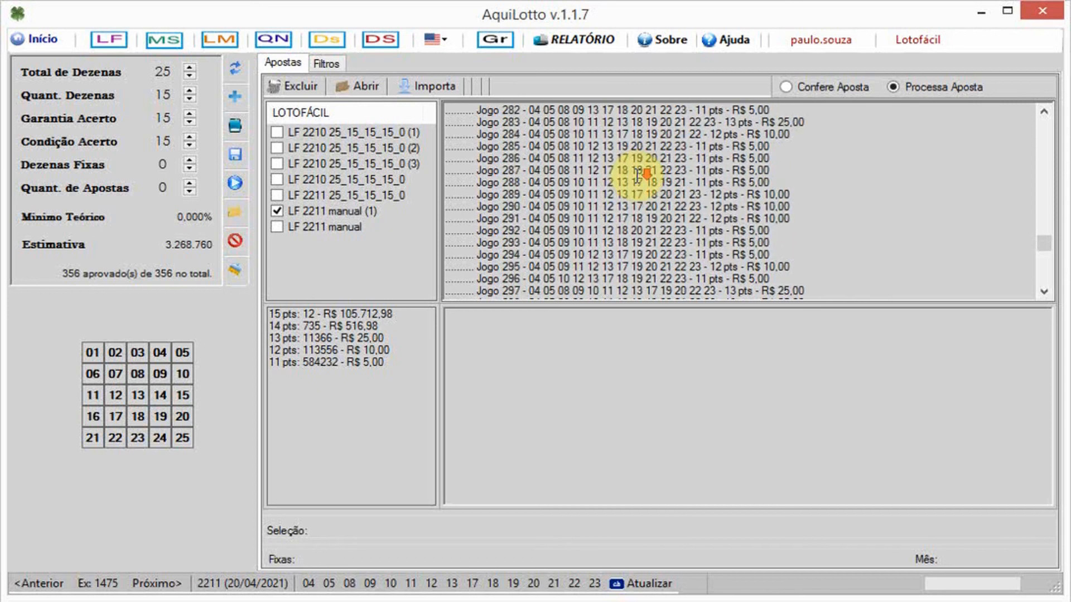
{"action": "scroll", "coordinate": [638, 176], "scroll_direction": "down", "scroll_amount": 6}
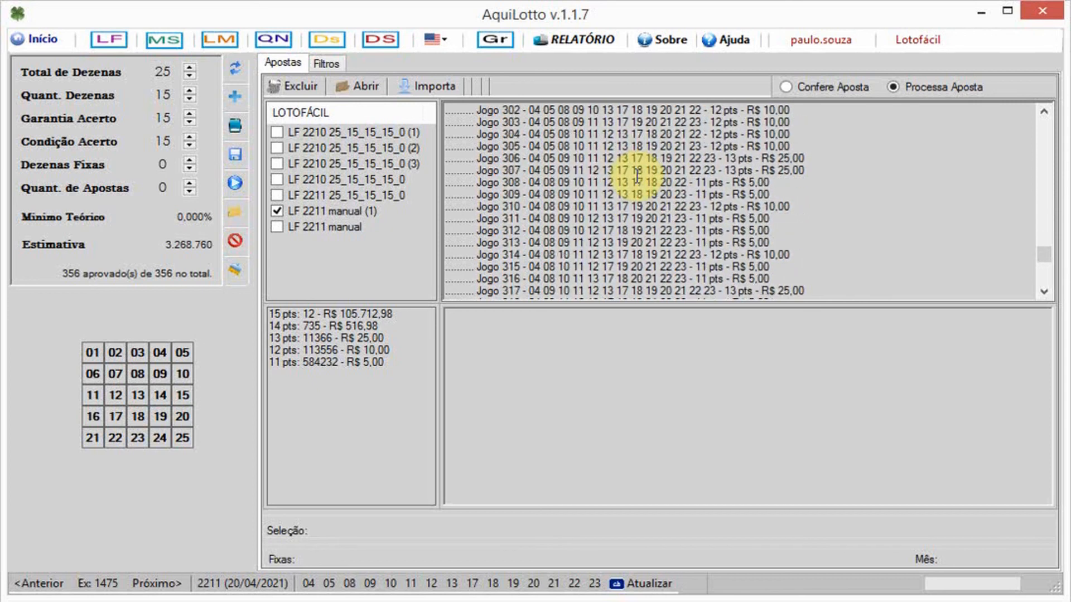
{"action": "scroll", "coordinate": [638, 176], "scroll_direction": "down", "scroll_amount": 3}
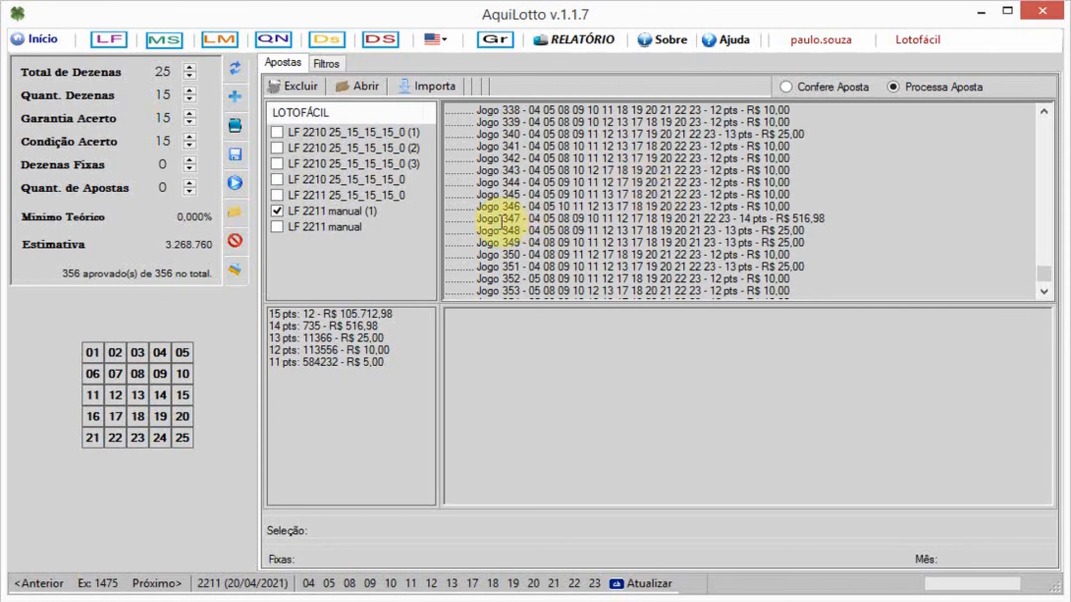
{"action": "left_click_drag", "start_coordinate": [447, 219], "coordinate": [830, 221]}
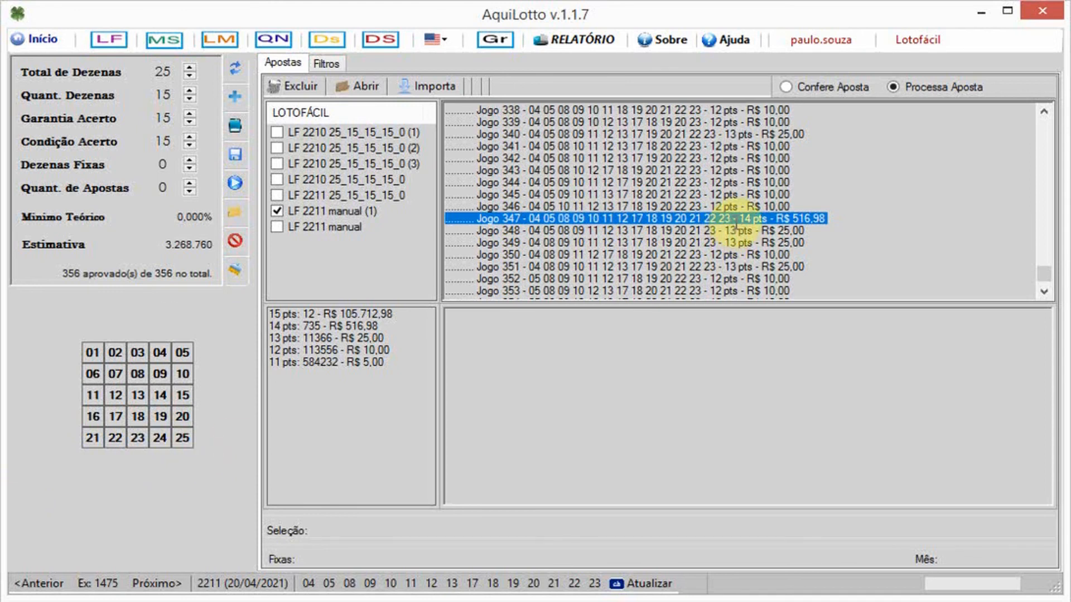
{"action": "left_click", "coordinate": [584, 170]}
{"action": "scroll", "coordinate": [550, 195], "scroll_direction": "up", "scroll_amount": 10}
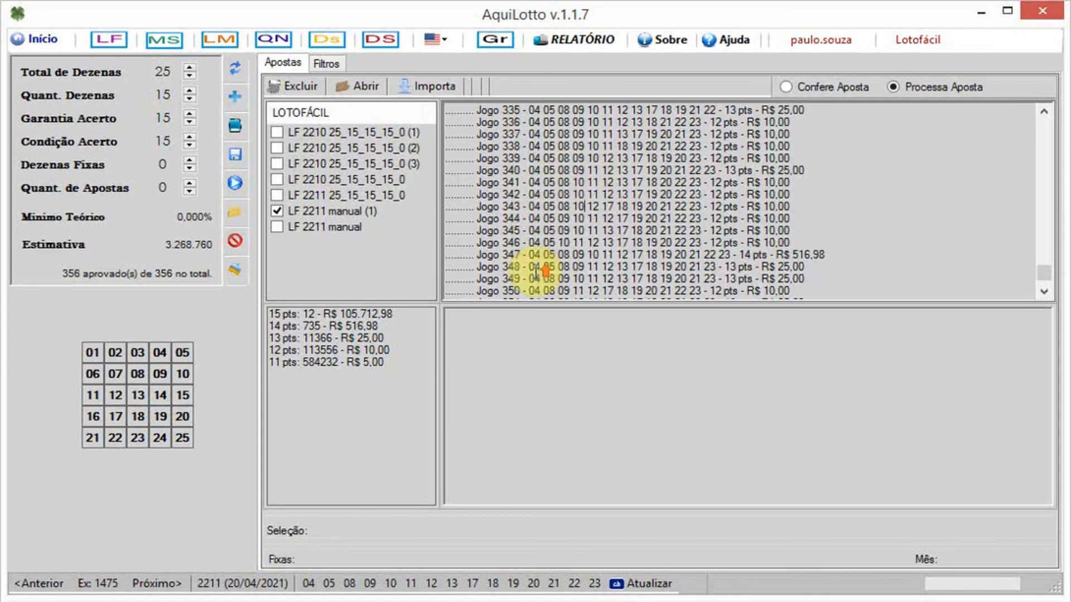
{"action": "scroll", "coordinate": [556, 214], "scroll_direction": "up", "scroll_amount": 15}
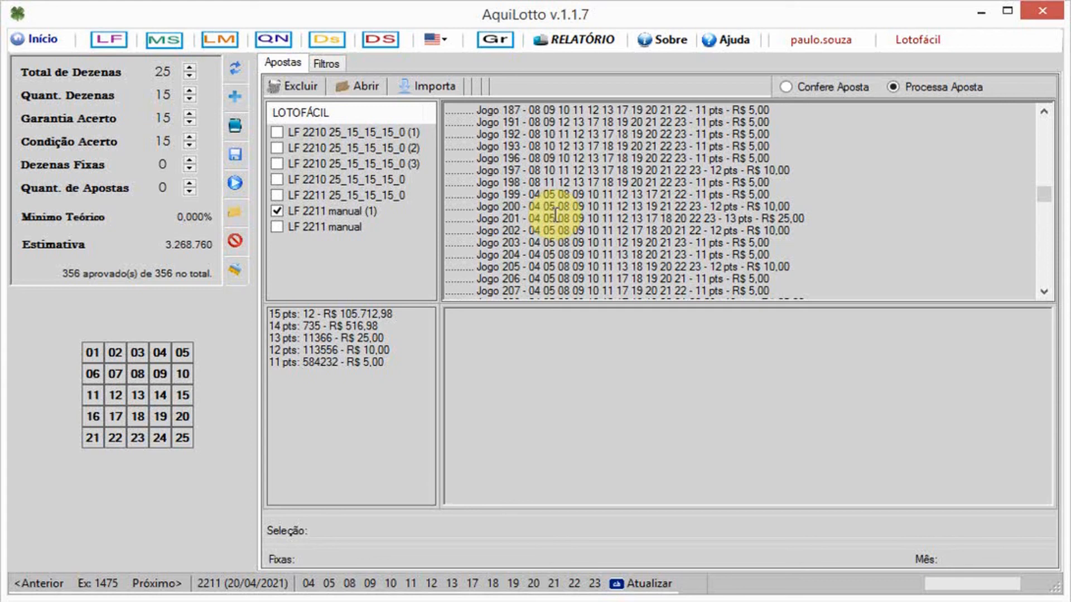
- View the prize results of LF 2211 25_15_15_15_0 in place of LF 2211 manual (1), and leave both unmarked
{"action": "left_click", "coordinate": [277, 210]}
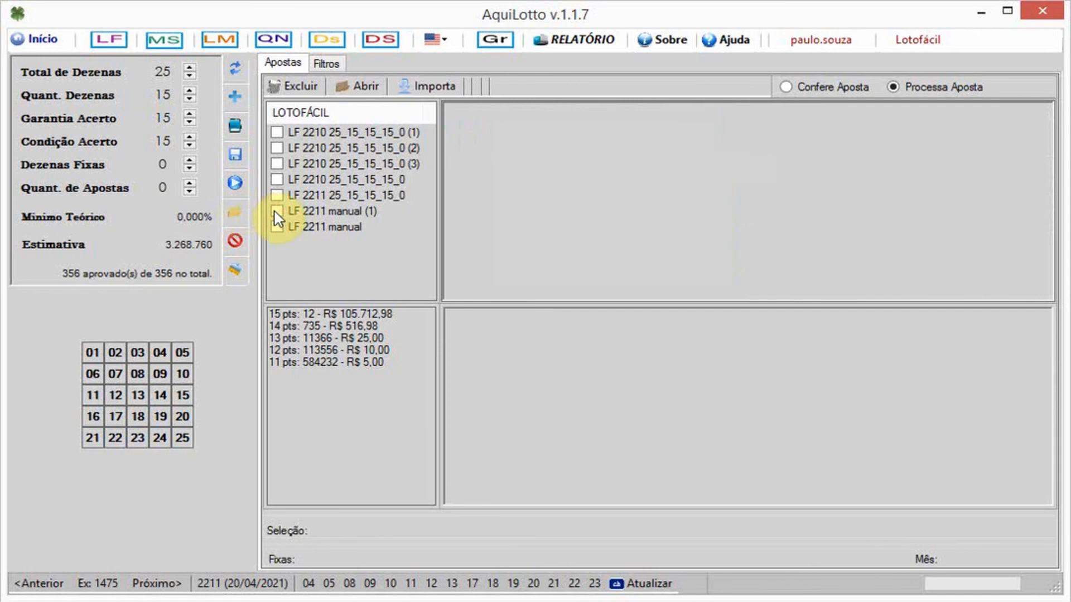
{"action": "left_click", "coordinate": [277, 196]}
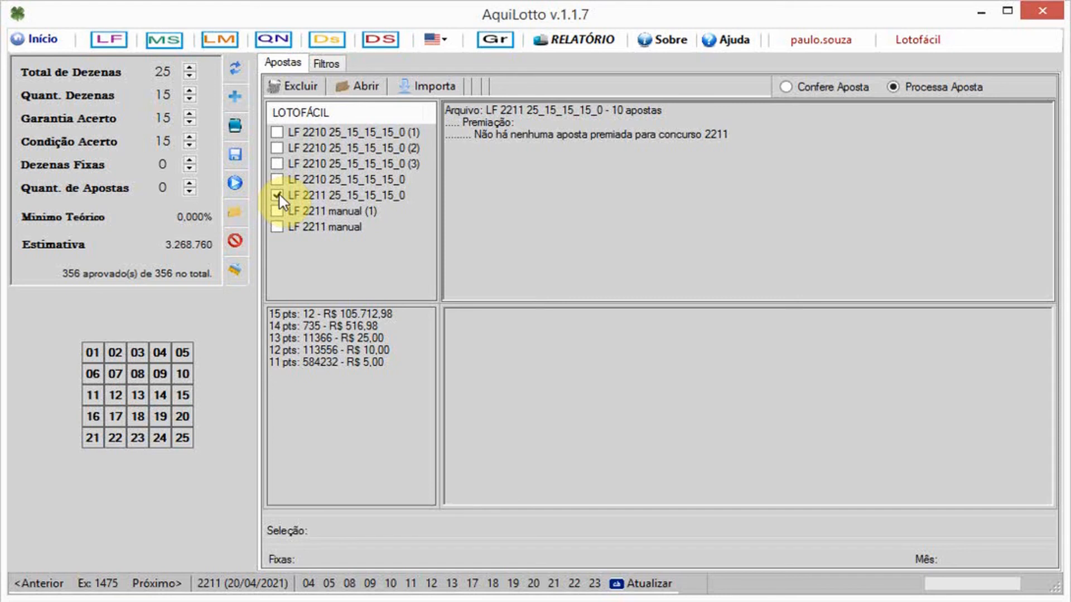
{"action": "left_click", "coordinate": [277, 195]}
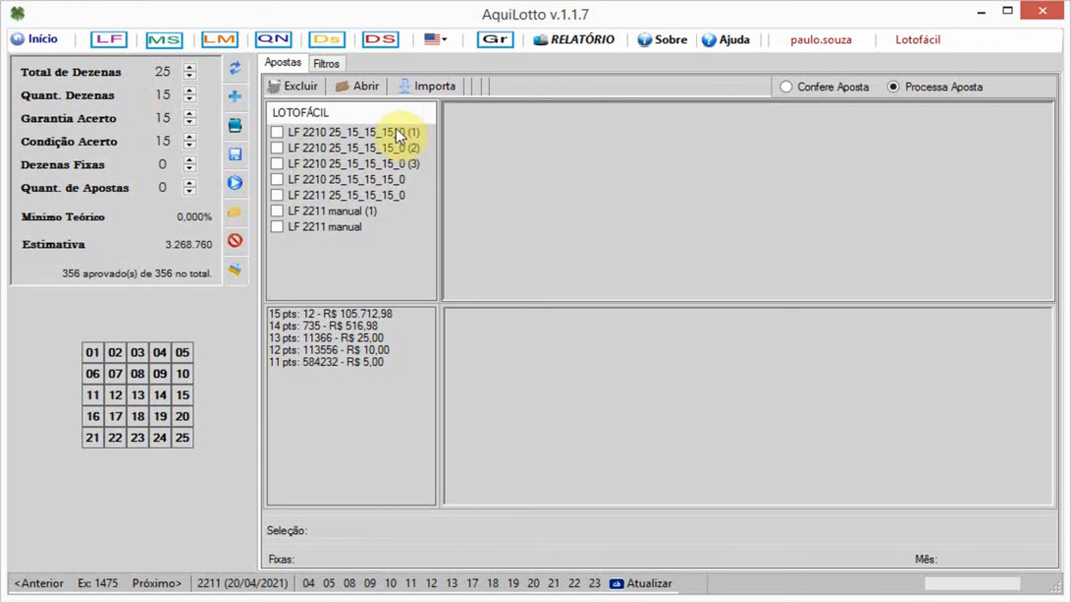
- Open the Lotofácil report and display its filter section with the saved filter files
{"action": "left_click", "coordinate": [592, 45]}
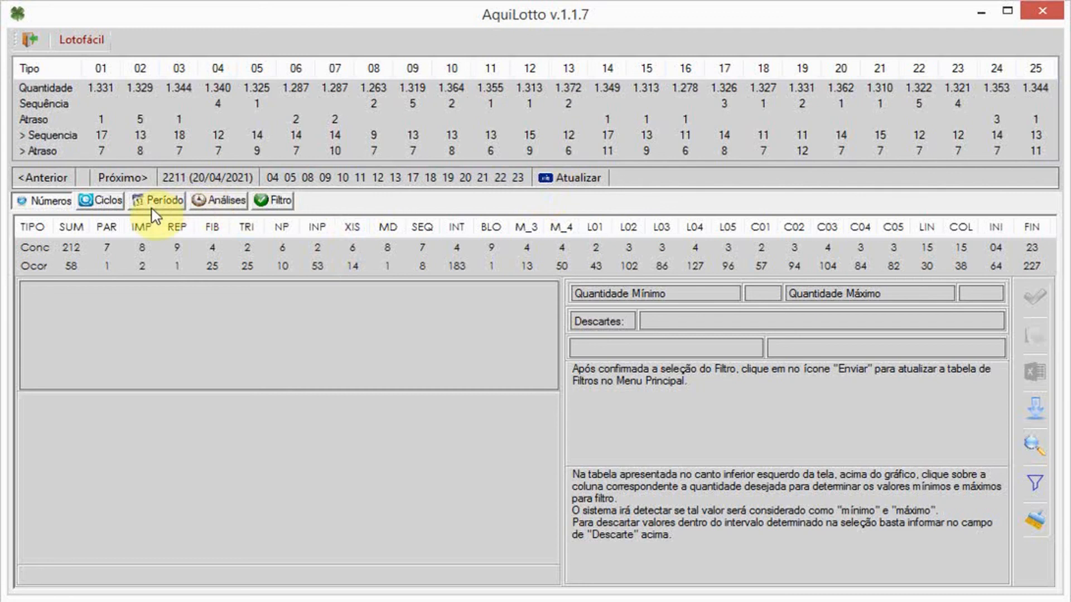
{"action": "left_click", "coordinate": [269, 207]}
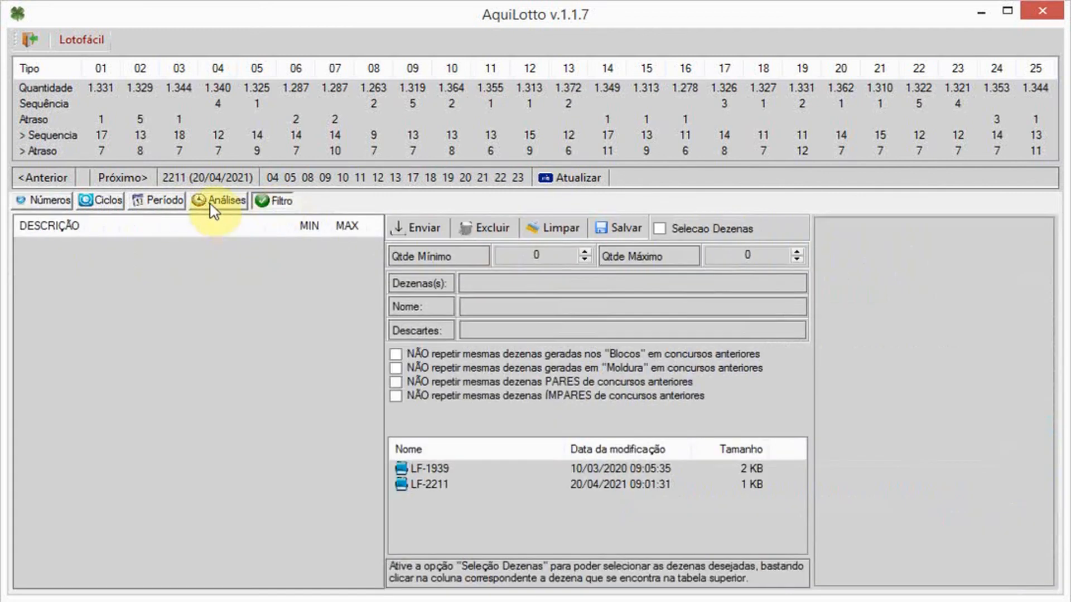
{"action": "left_click", "coordinate": [212, 202]}
{"action": "left_click", "coordinate": [279, 202]}
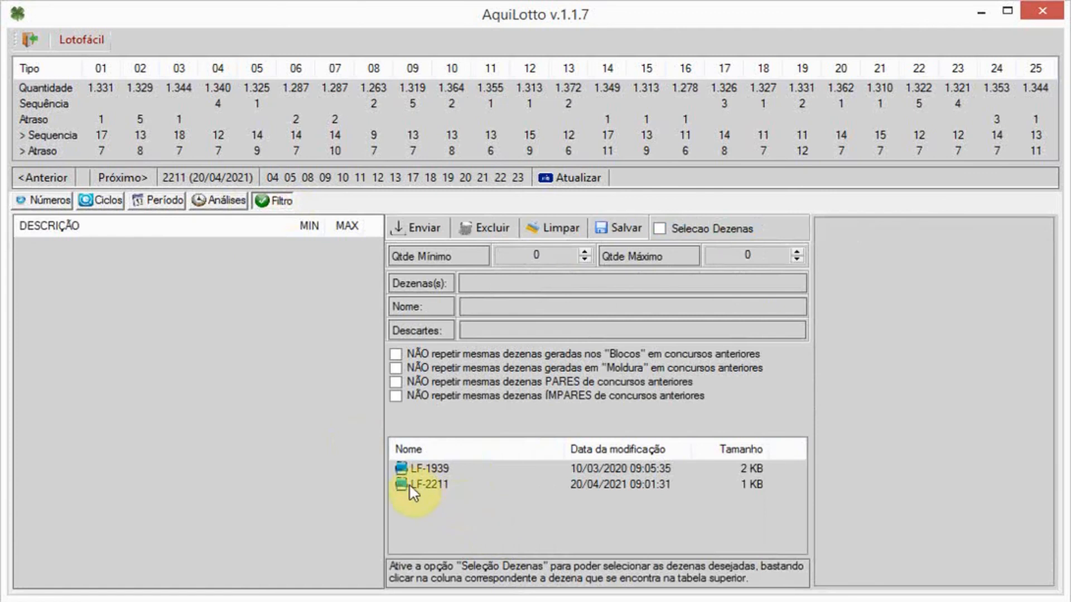
- Load the saved LF-2211 filter file in the Lotofácil report, transfer its filters to the main filter list and look through them
{"action": "left_click", "coordinate": [28, 41]}
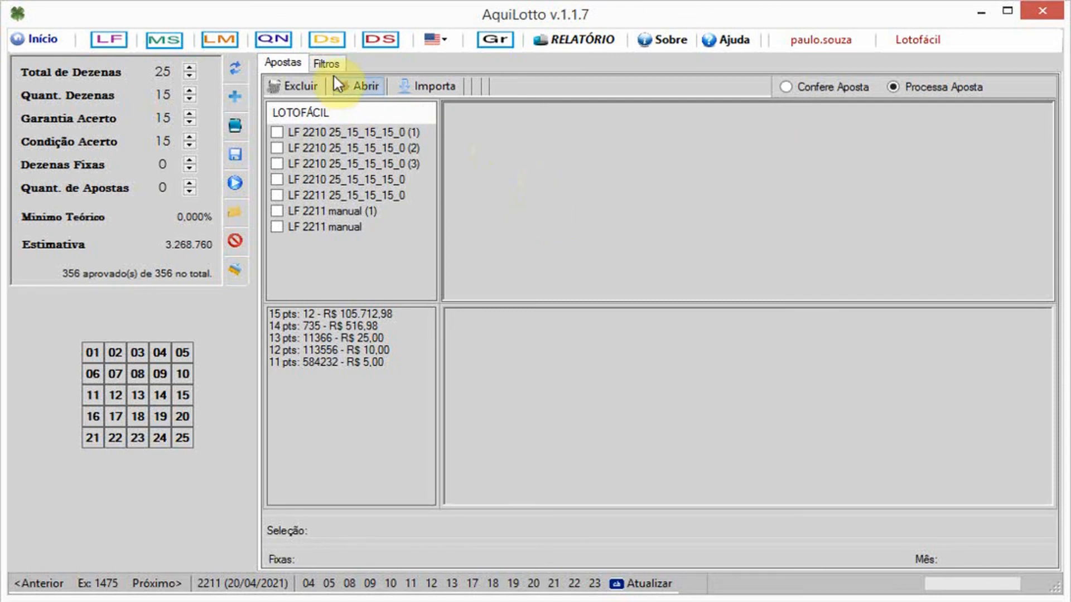
{"action": "left_click", "coordinate": [319, 61]}
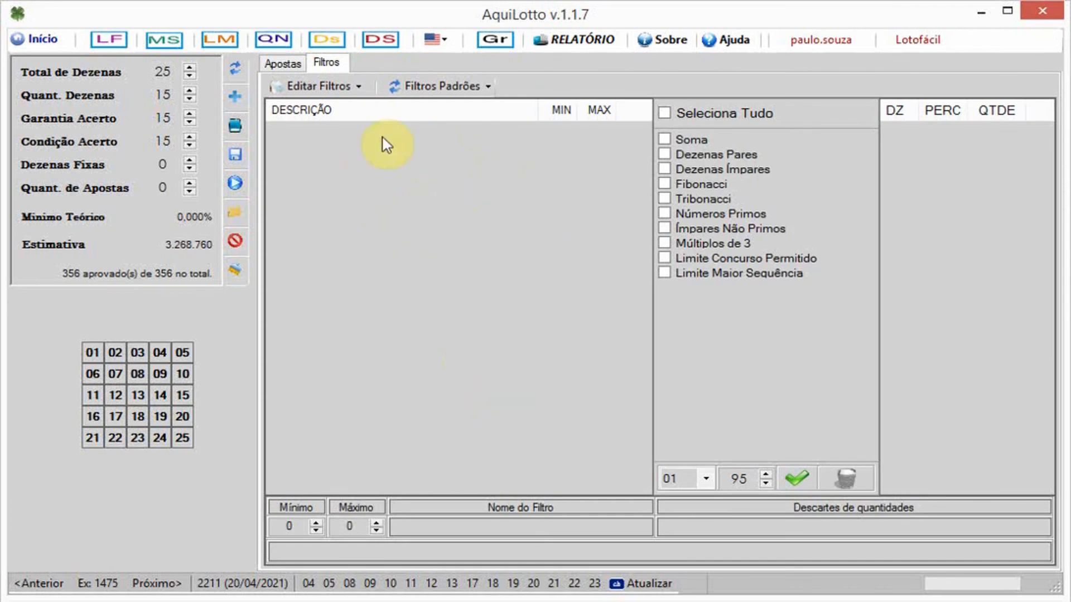
{"action": "left_click", "coordinate": [569, 43]}
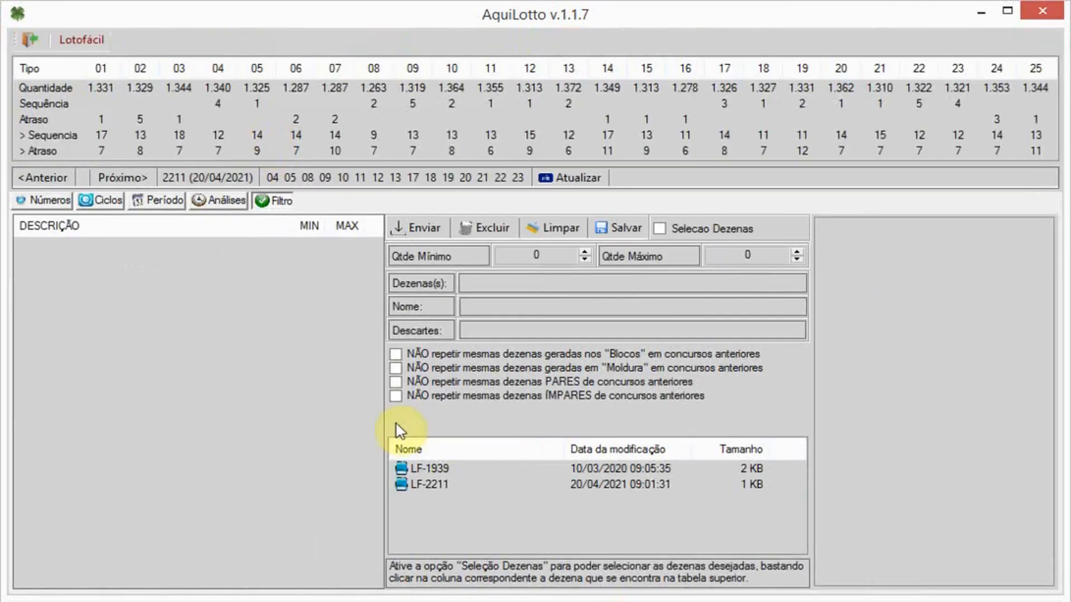
{"action": "left_click", "coordinate": [404, 488]}
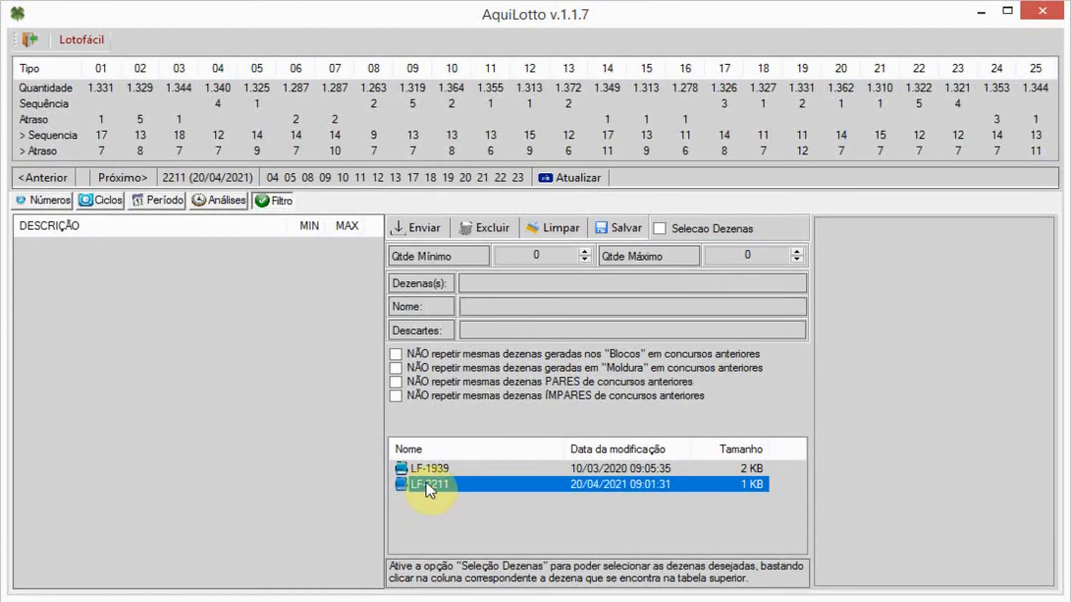
{"action": "double_click", "coordinate": [426, 484]}
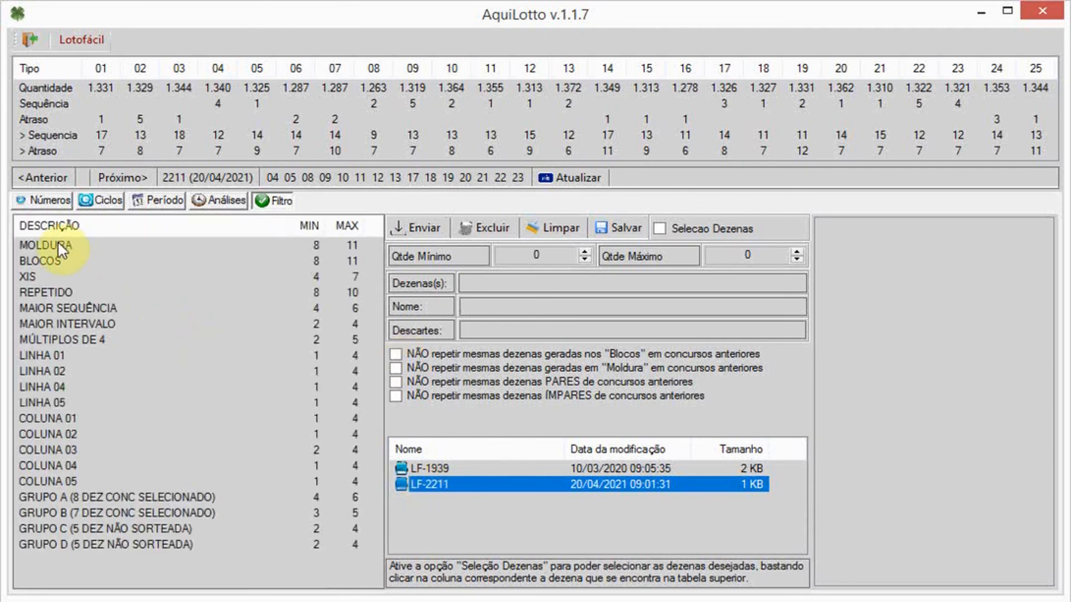
{"action": "left_click", "coordinate": [25, 47]}
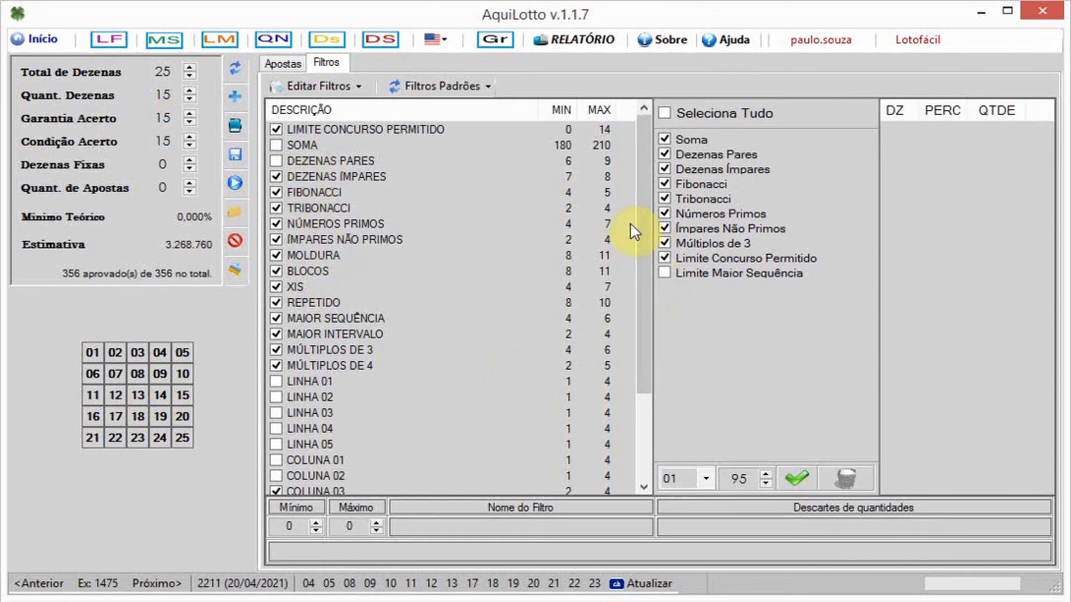
{"action": "left_click_drag", "start_coordinate": [643, 179], "coordinate": [644, 146]}
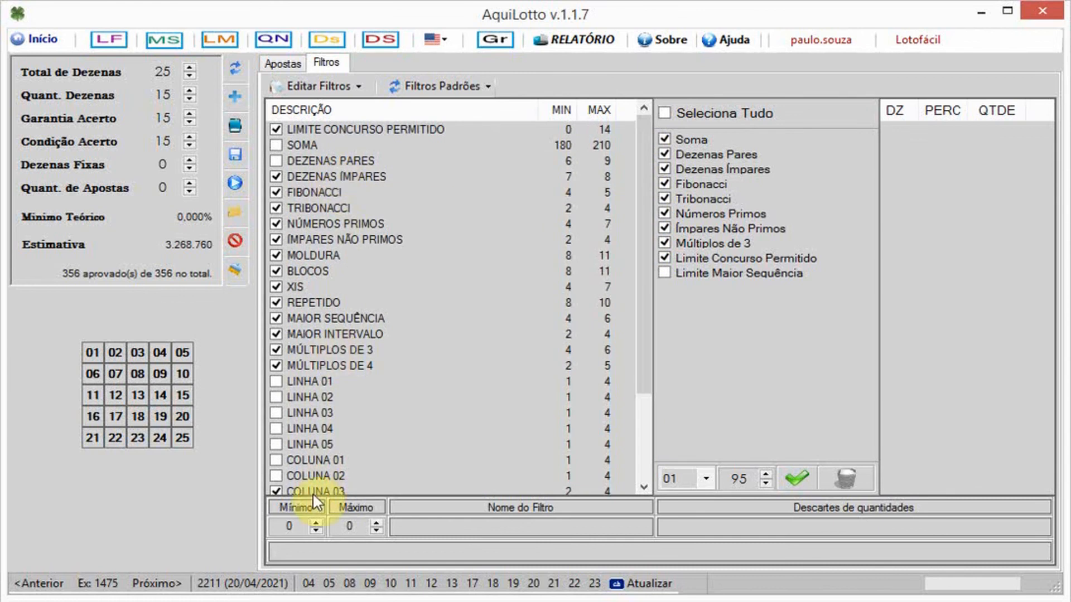
- Go back to contest 2210, mark number 04 in the grid and display the numbers of the REPETIDO filter
{"action": "left_click", "coordinate": [282, 63]}
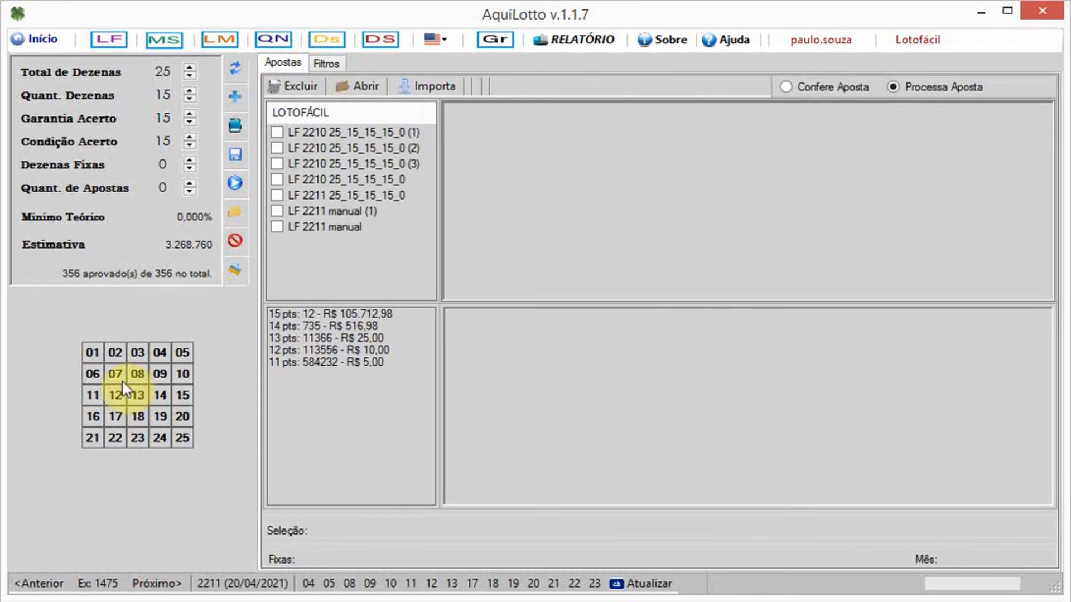
{"action": "left_click", "coordinate": [38, 585]}
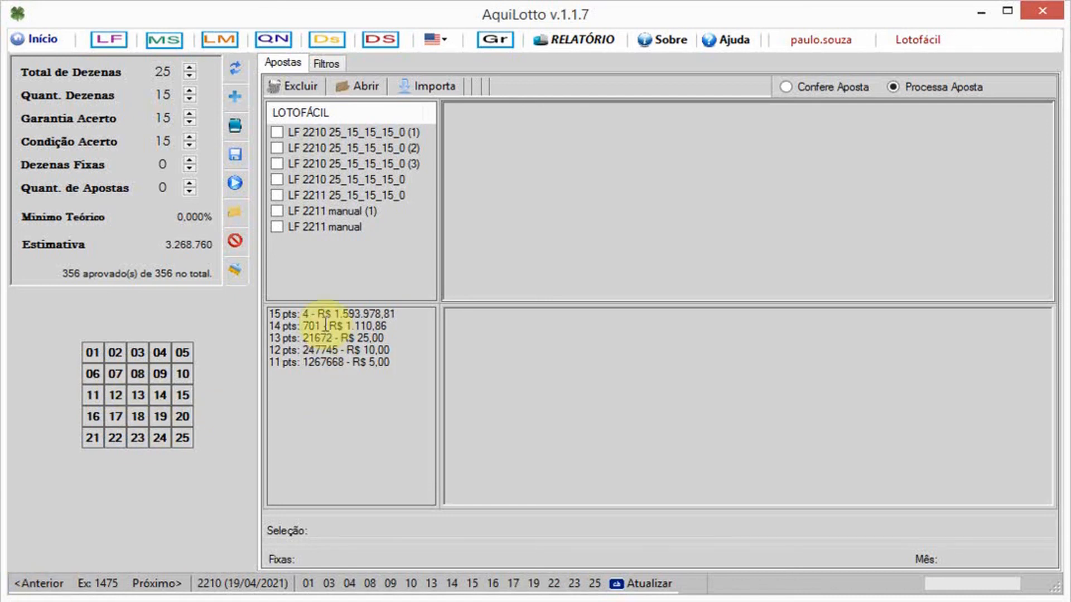
{"action": "left_click", "coordinate": [157, 350]}
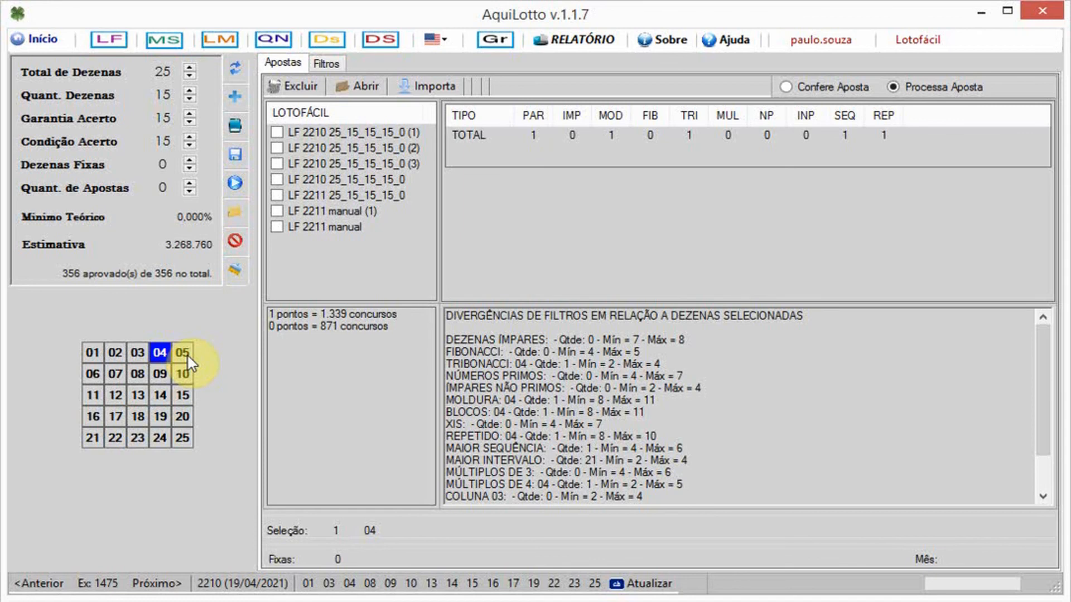
{"action": "left_click", "coordinate": [328, 64]}
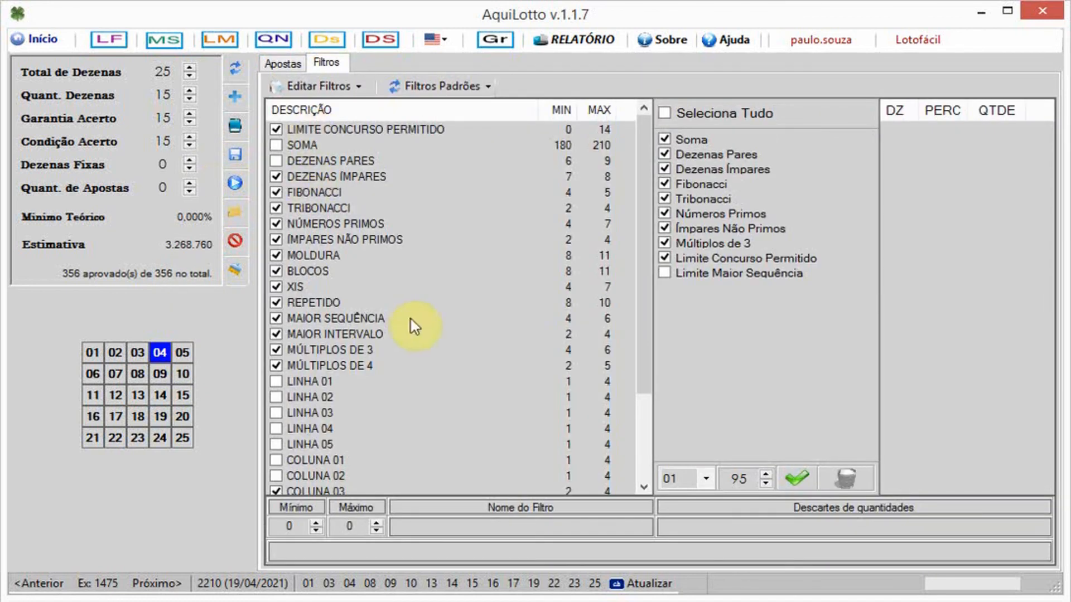
{"action": "left_click", "coordinate": [329, 303]}
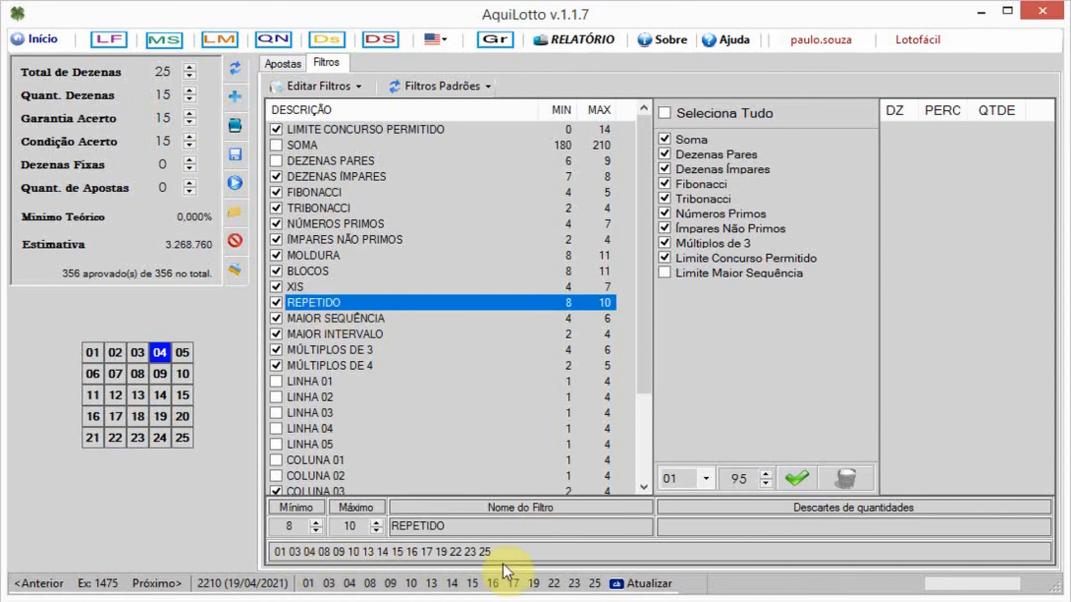
- Return to the bets view and mark the numbers 05, 08, 09, 10, 11, 12 and 13 in the grid
{"action": "left_click", "coordinate": [283, 65]}
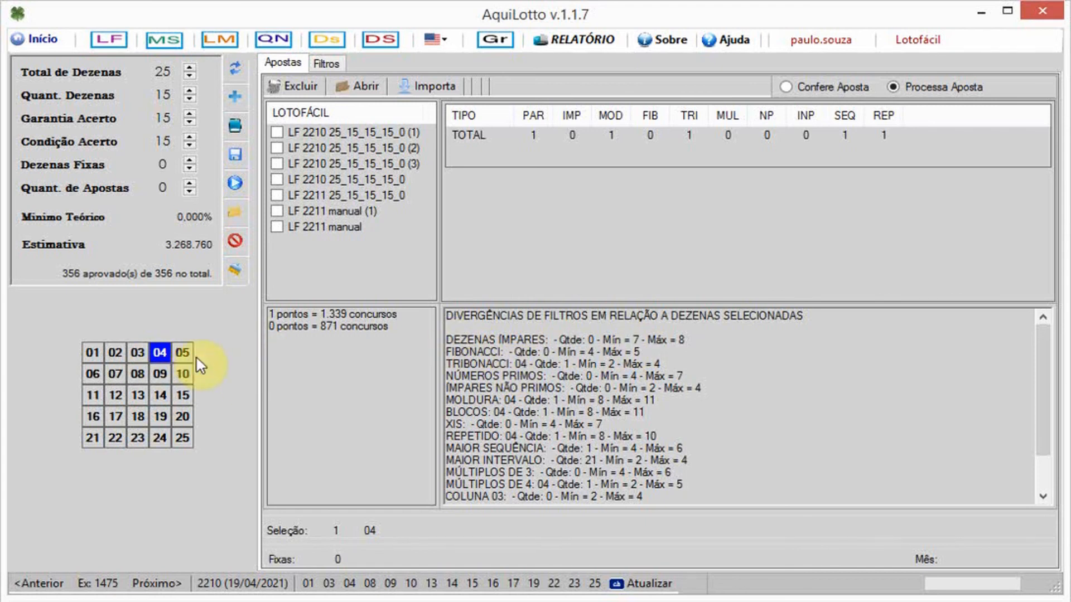
{"action": "left_click", "coordinate": [182, 353]}
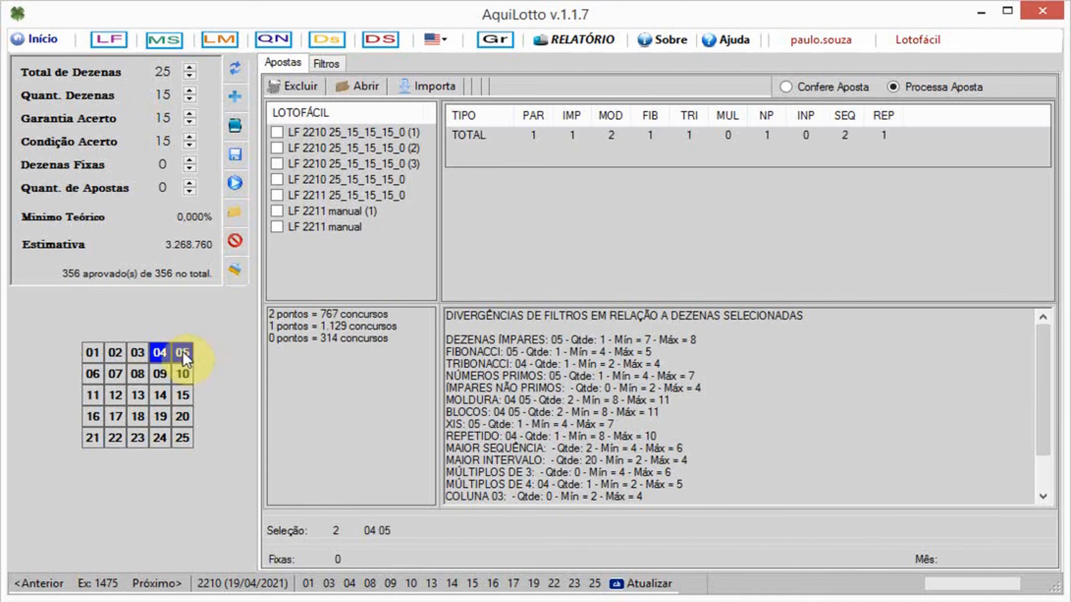
{"action": "left_click", "coordinate": [137, 373]}
{"action": "left_click", "coordinate": [160, 375]}
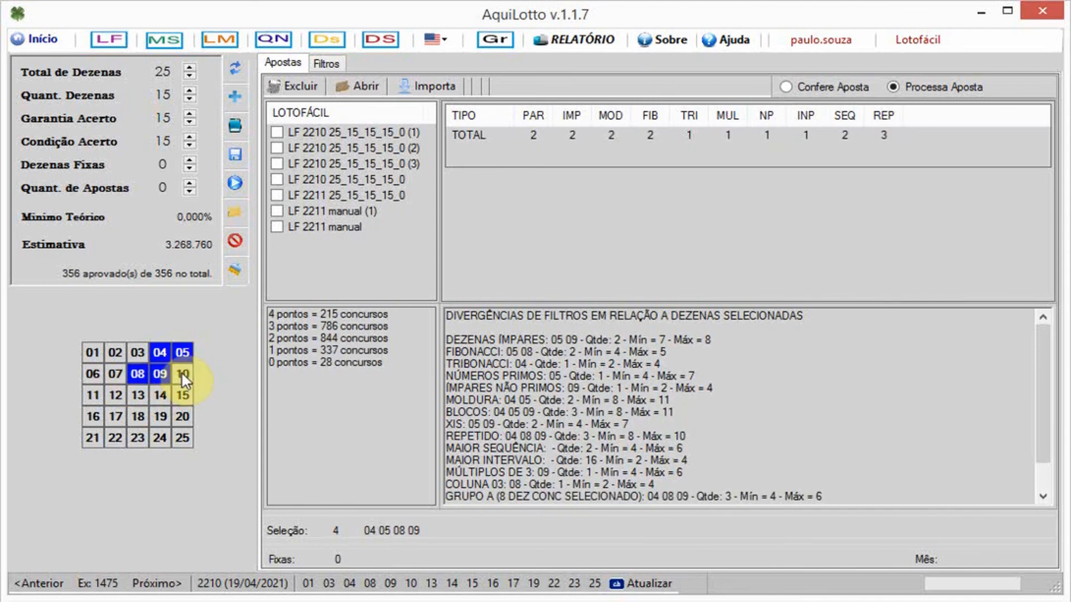
{"action": "left_click", "coordinate": [182, 373]}
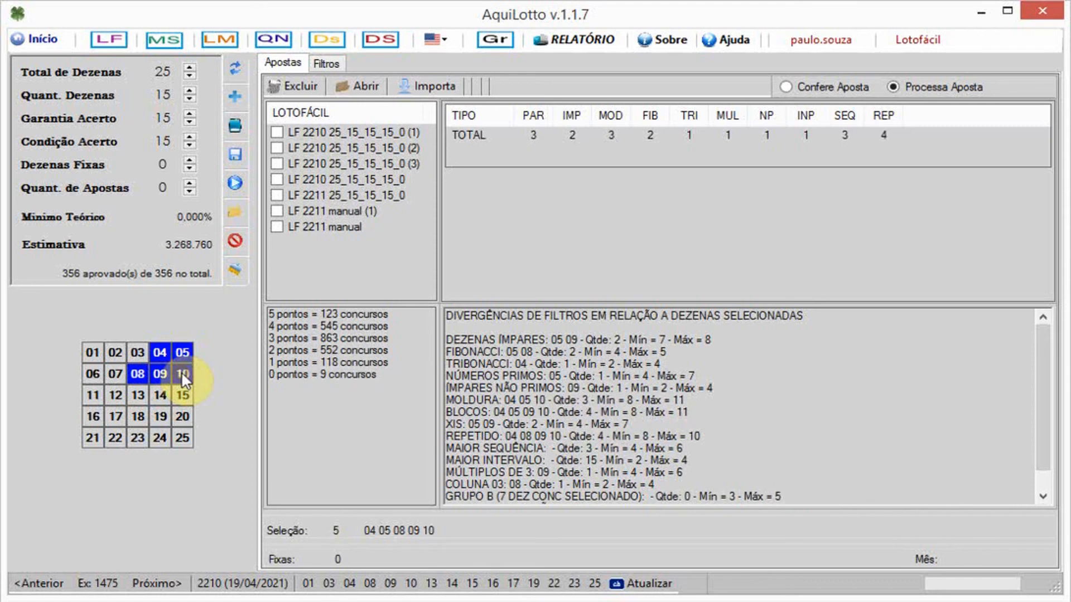
{"action": "left_click", "coordinate": [90, 396]}
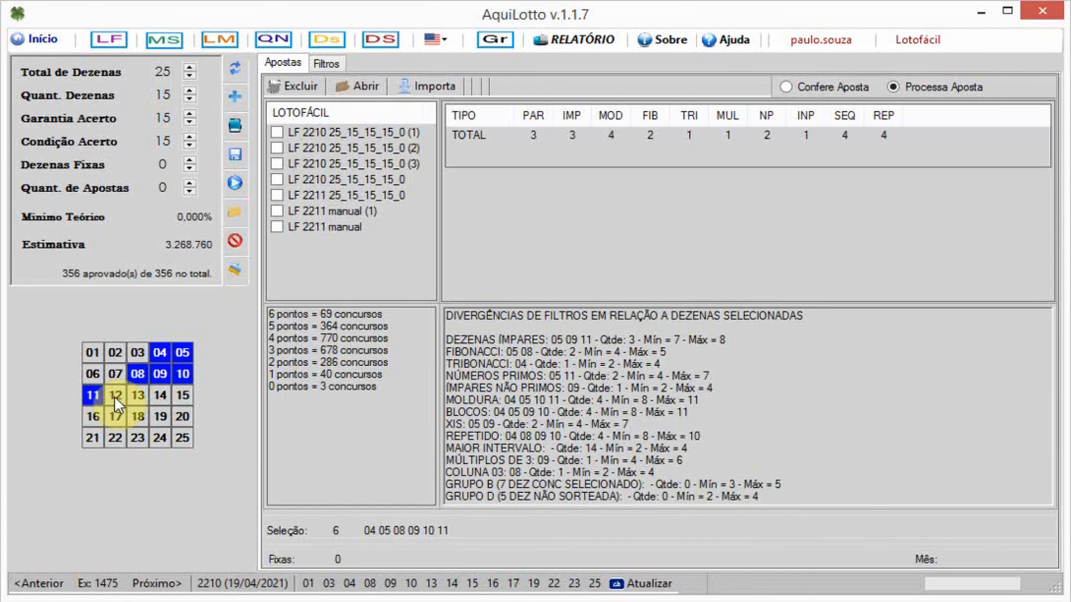
{"action": "left_click", "coordinate": [114, 396]}
{"action": "left_click", "coordinate": [137, 394]}
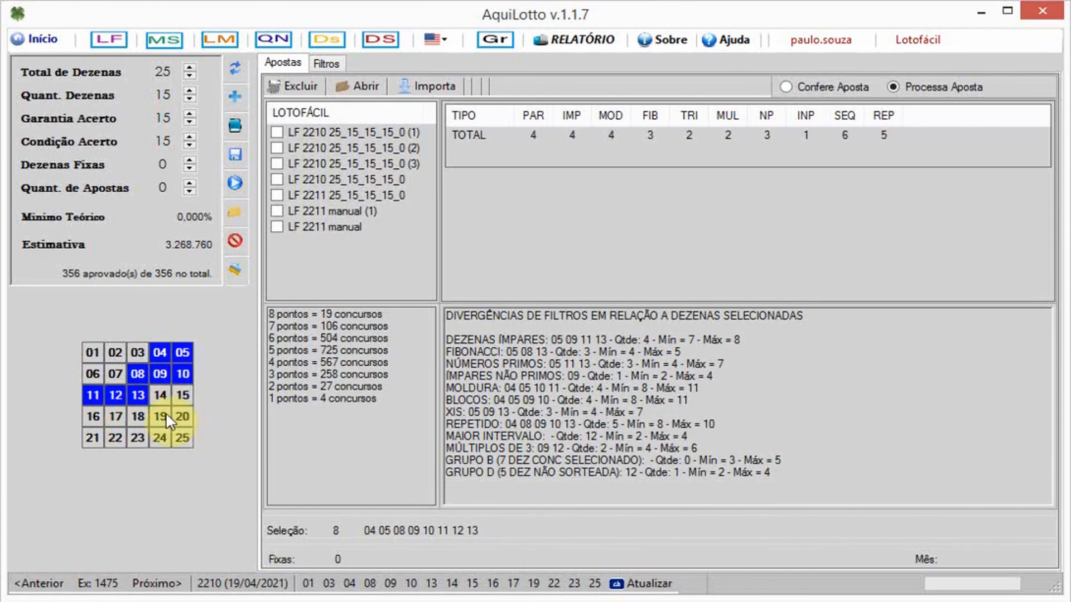
- Mark 17, 18, 19, 20, 21, 22 and 23 in the grid to complete the 15 drawn numbers of contest 2211
{"action": "left_click", "coordinate": [114, 418]}
{"action": "left_click", "coordinate": [141, 414]}
{"action": "left_click", "coordinate": [165, 413]}
{"action": "left_click", "coordinate": [183, 417]}
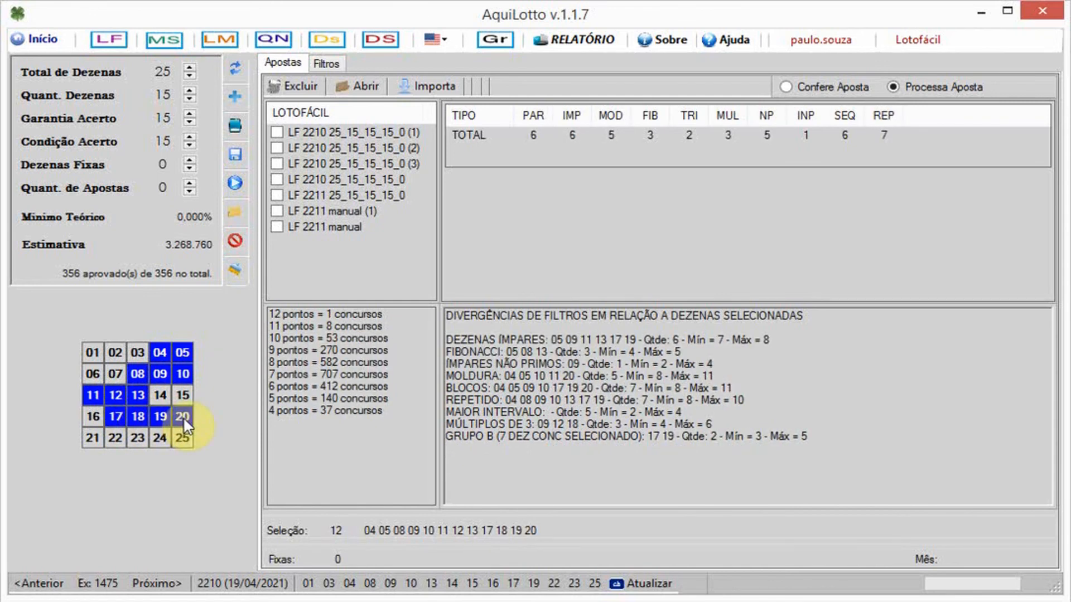
{"action": "left_click", "coordinate": [89, 439]}
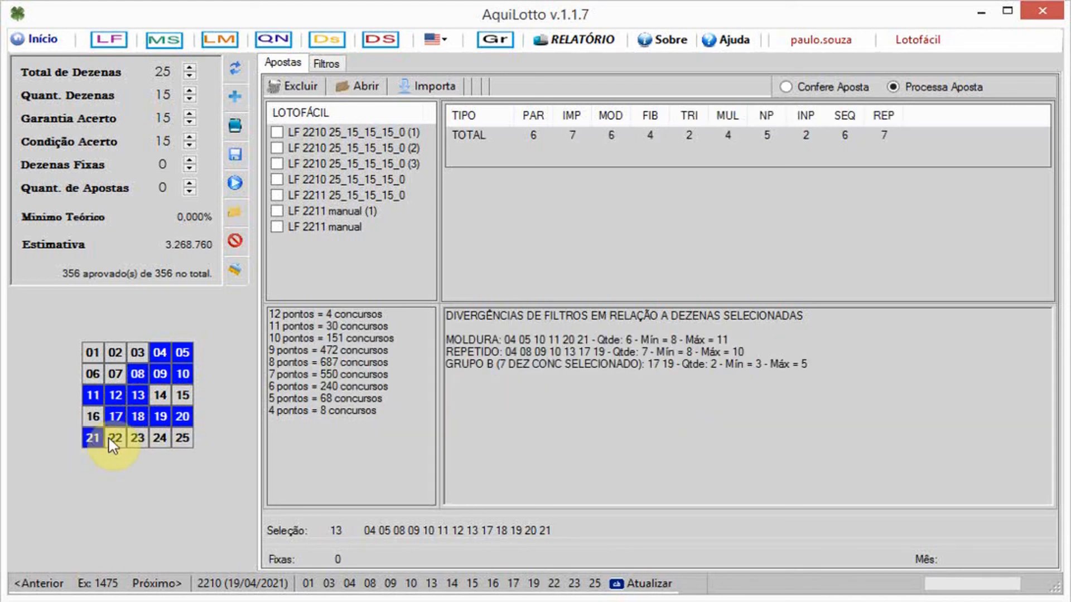
{"action": "left_click", "coordinate": [92, 437]}
{"action": "left_click", "coordinate": [93, 437]}
{"action": "left_click", "coordinate": [115, 437]}
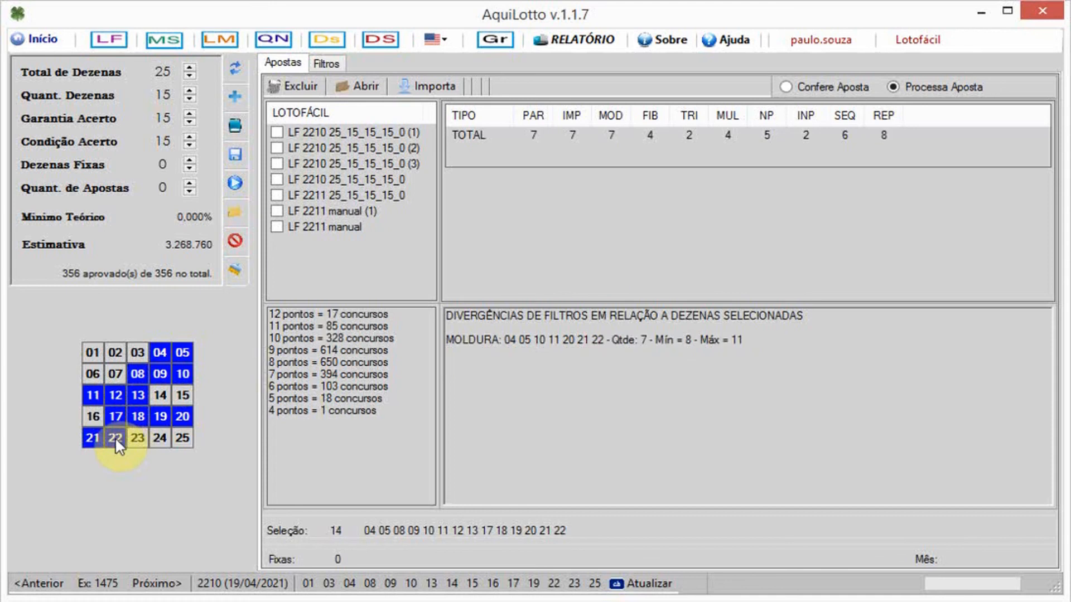
{"action": "left_click", "coordinate": [138, 443]}
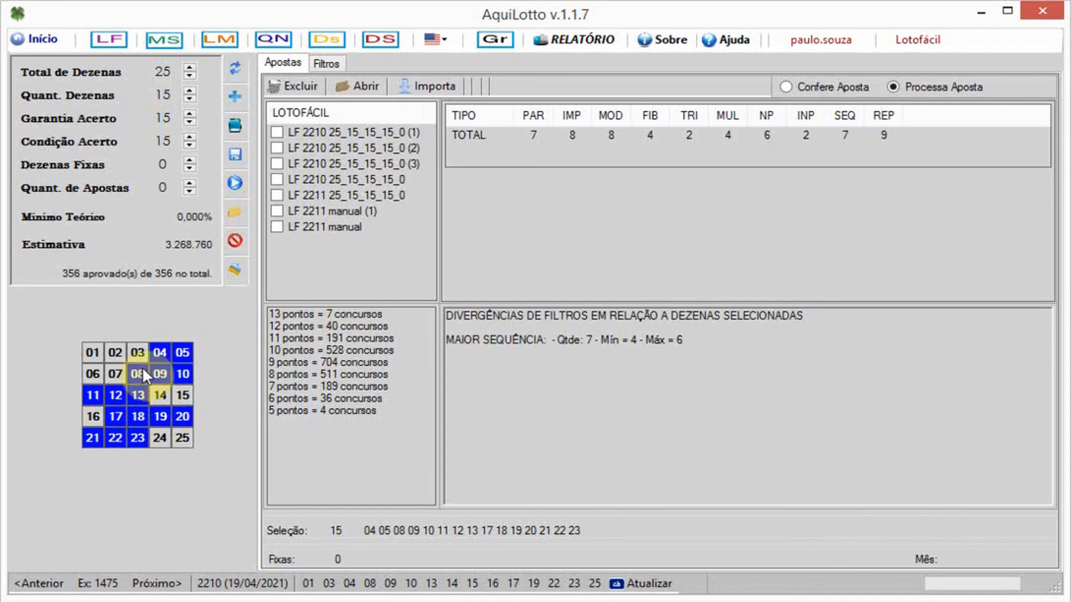
- Examine the quantity, minimum and maximum in the MAIOR SEQUÊNCIA line of the filter divergences for the marked numbers
{"action": "double_click", "coordinate": [588, 340]}
{"action": "double_click", "coordinate": [632, 340]}
{"action": "double_click", "coordinate": [679, 340]}
{"action": "left_click", "coordinate": [745, 389]}
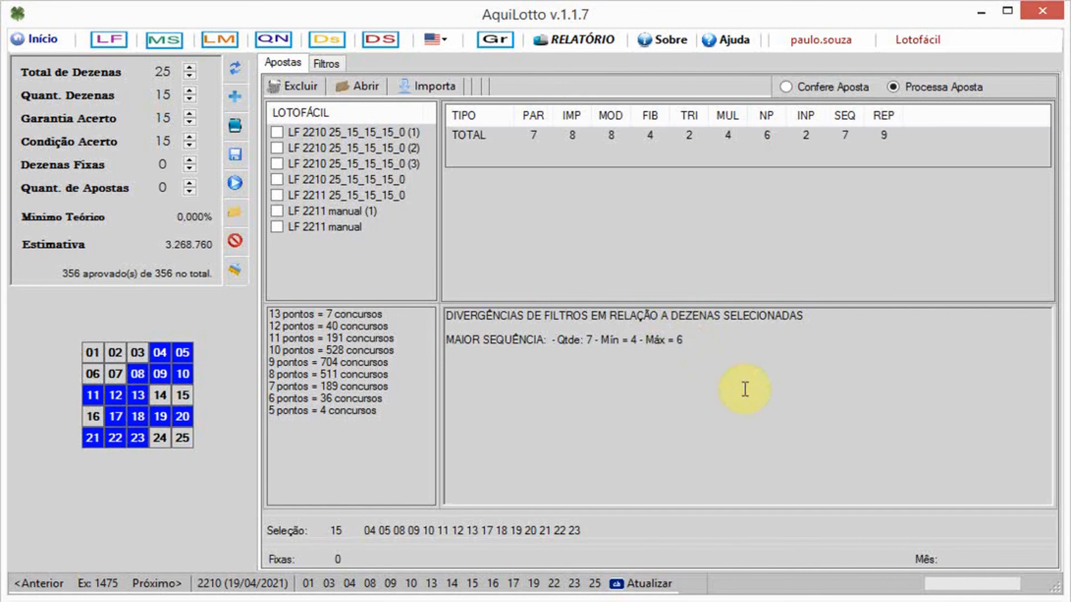
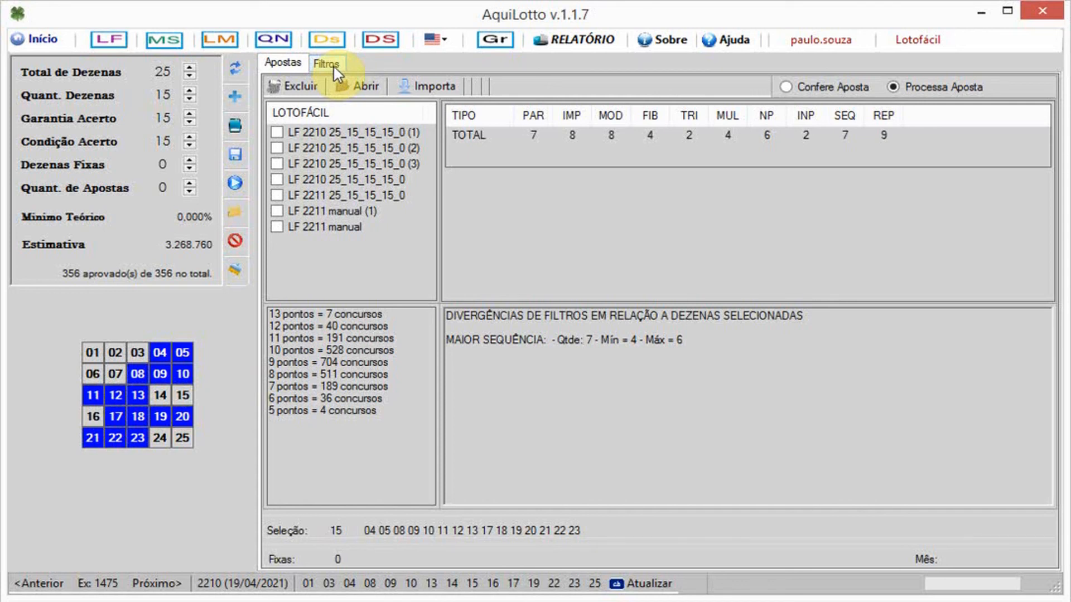
- Delete all filters from the filter list and move forward to contest 2211
{"action": "left_click", "coordinate": [333, 65]}
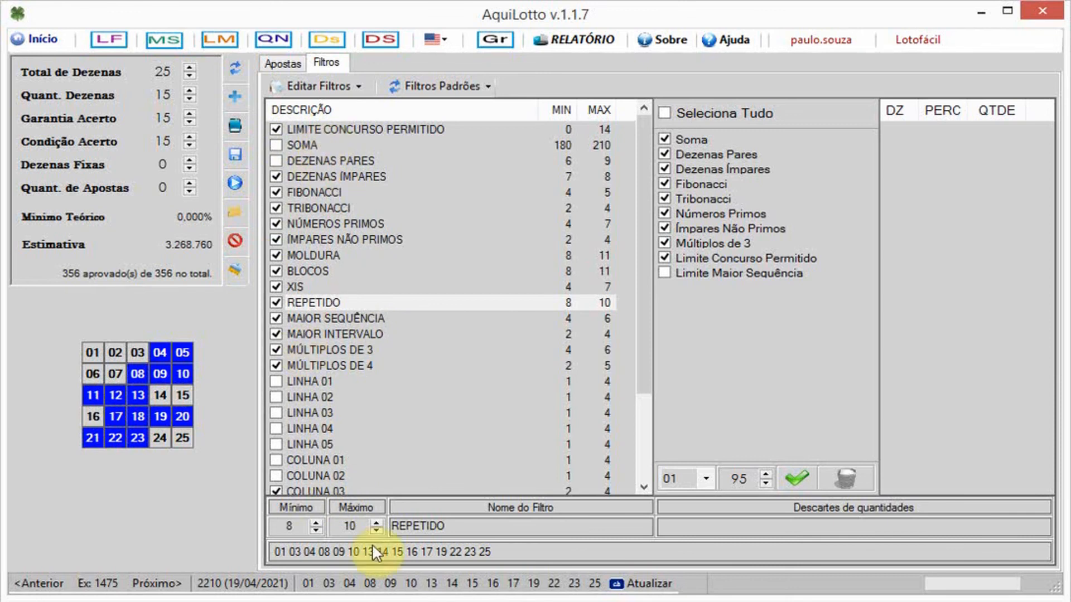
{"action": "left_click", "coordinate": [291, 86]}
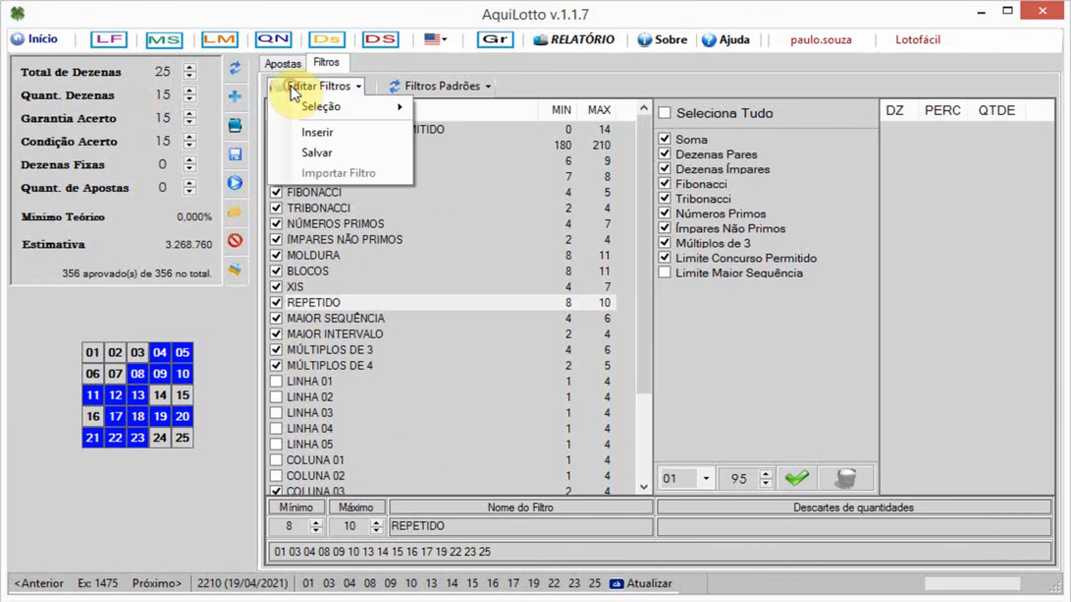
{"action": "mouse_move", "coordinate": [295, 108]}
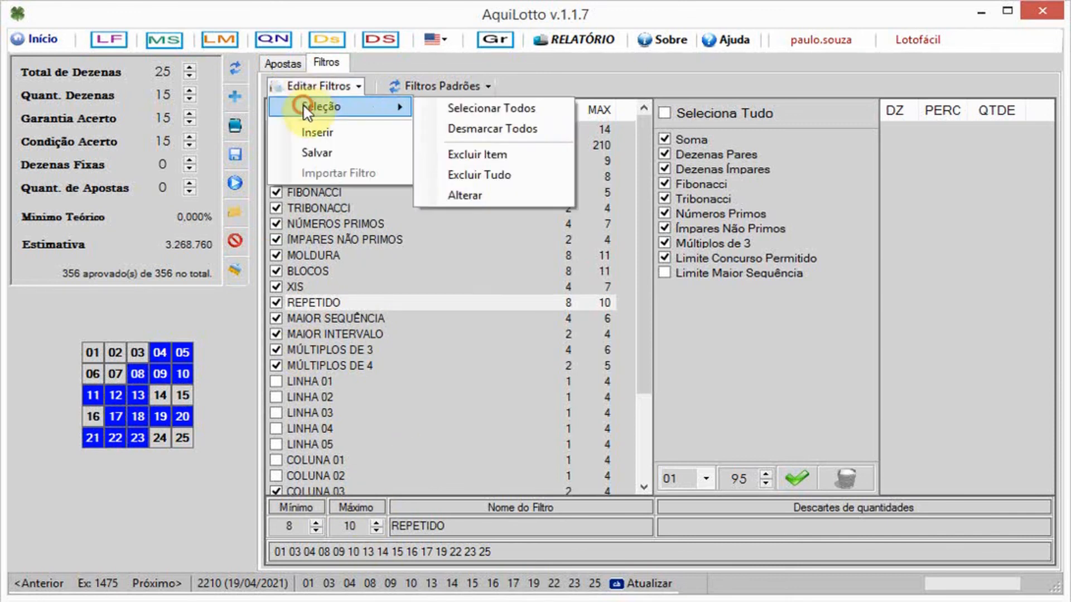
{"action": "left_click", "coordinate": [506, 177]}
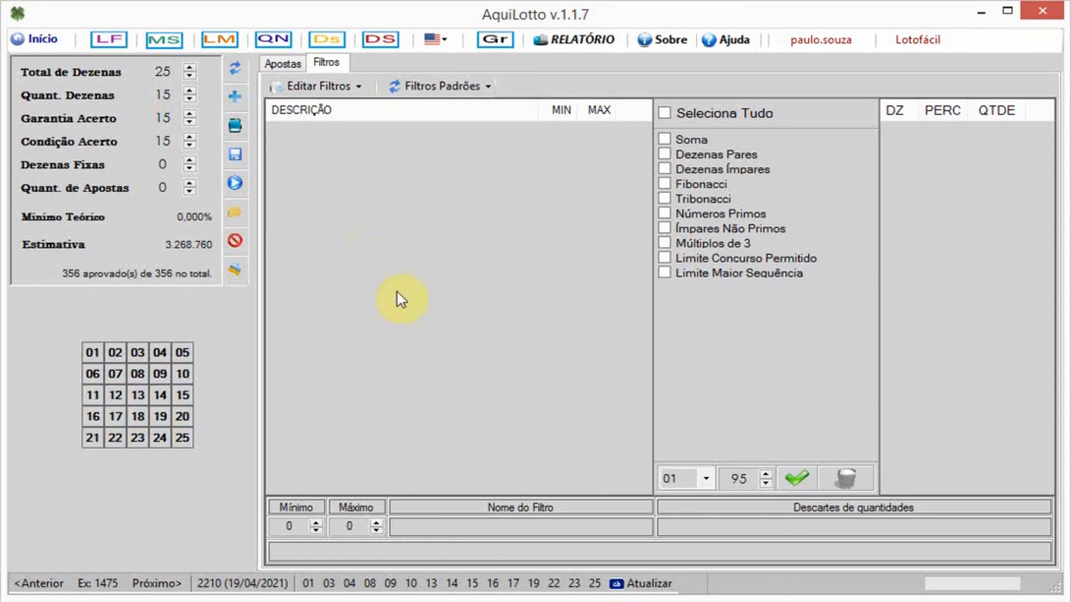
{"action": "left_click", "coordinate": [161, 583]}
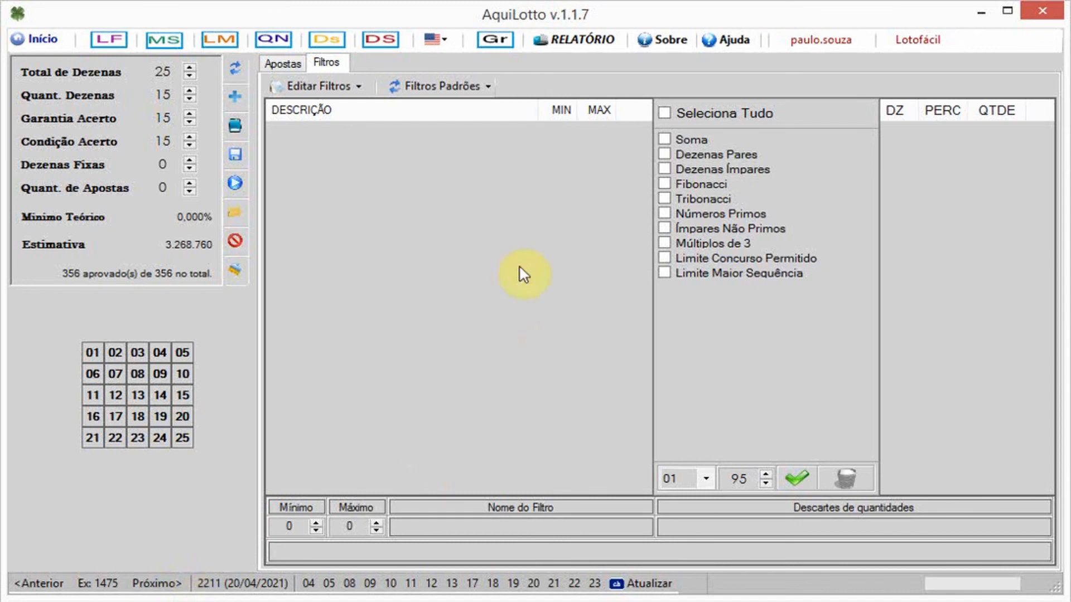
- Add the Limite Concurso Permitido filter in place of Limite Maior Sequência, set its maximum to 14 and activate it
{"action": "left_click", "coordinate": [684, 275]}
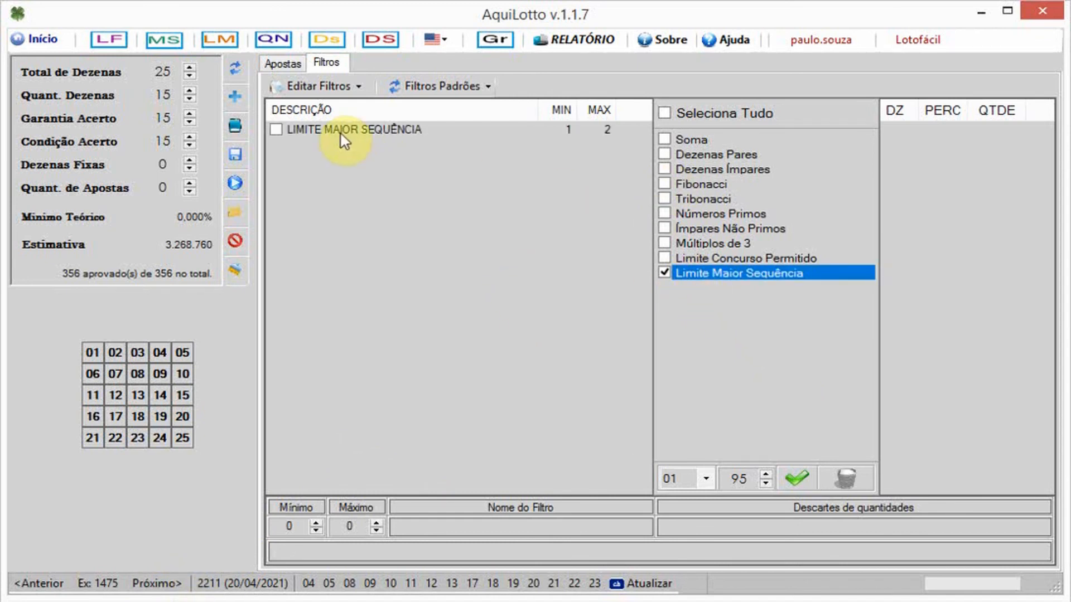
{"action": "left_click", "coordinate": [665, 274]}
{"action": "left_click", "coordinate": [707, 259]}
{"action": "left_click", "coordinate": [378, 137]}
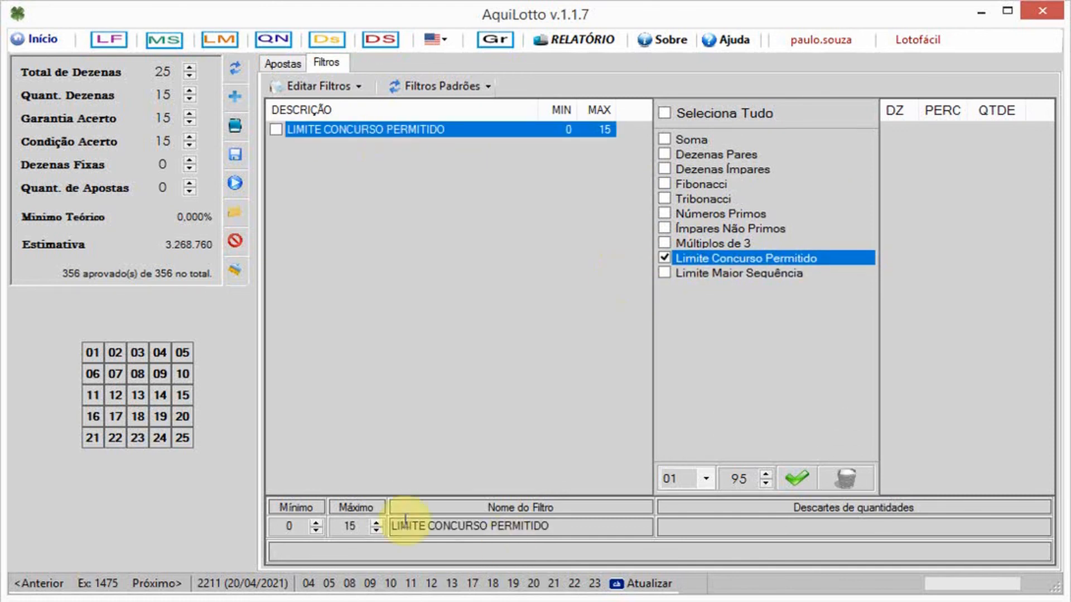
{"action": "left_click", "coordinate": [376, 530]}
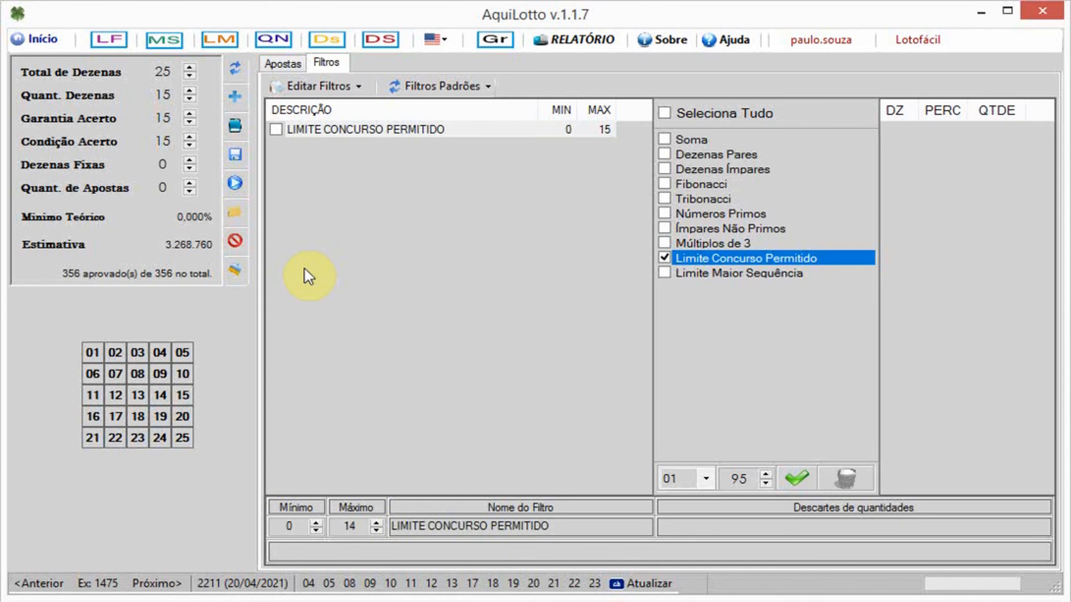
{"action": "left_click", "coordinate": [313, 85]}
{"action": "mouse_move", "coordinate": [315, 107]}
{"action": "left_click", "coordinate": [474, 195]}
{"action": "left_click", "coordinate": [349, 129]}
{"action": "left_click", "coordinate": [276, 129]}
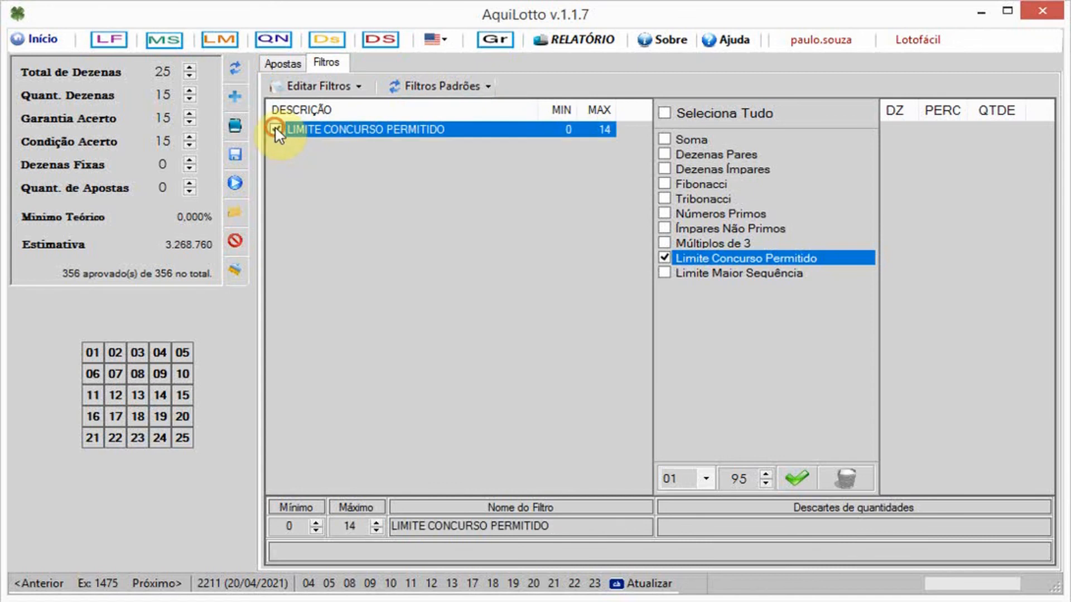
- Set the number of bets to 10 and load the standard filters into the filter list
{"action": "left_click_drag", "start_coordinate": [169, 185], "coordinate": [147, 191]}
{"action": "type", "text": "10"}
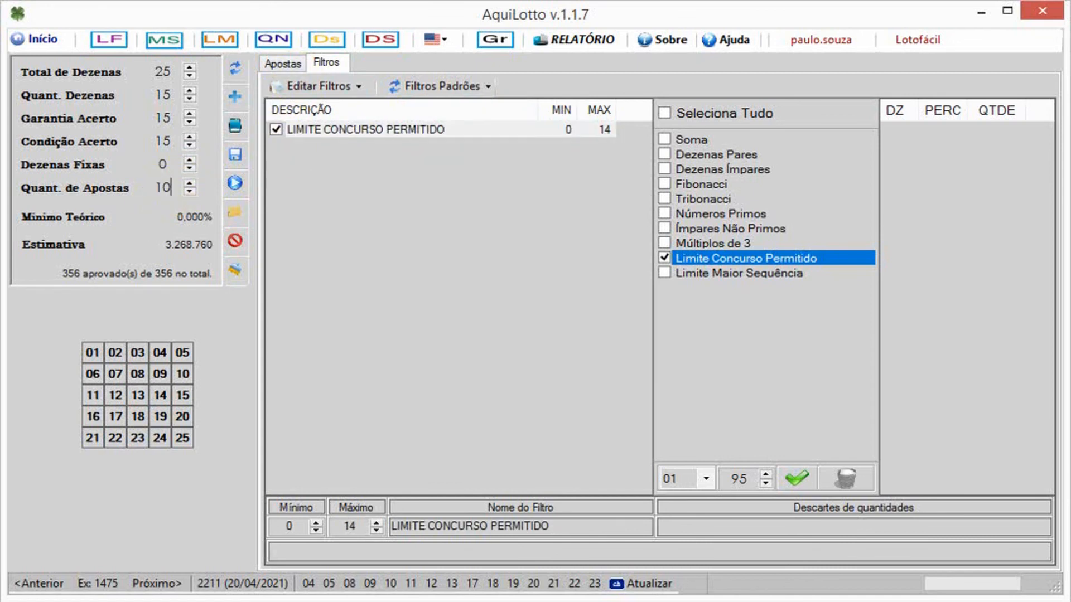
{"action": "left_click", "coordinate": [371, 200]}
{"action": "left_click", "coordinate": [469, 89]}
{"action": "left_click", "coordinate": [432, 106]}
- Activate the standard filters from DEZENAS ÍMPARES through MÚLTIPLOS DE 4 in the filter list
{"action": "left_click", "coordinate": [276, 177]}
{"action": "left_click", "coordinate": [275, 192]}
{"action": "left_click", "coordinate": [275, 208]}
{"action": "left_click", "coordinate": [275, 223]}
{"action": "left_click", "coordinate": [275, 239]}
{"action": "left_click", "coordinate": [276, 255]}
{"action": "left_click", "coordinate": [276, 271]}
{"action": "left_click", "coordinate": [276, 286]}
{"action": "left_click", "coordinate": [275, 302]}
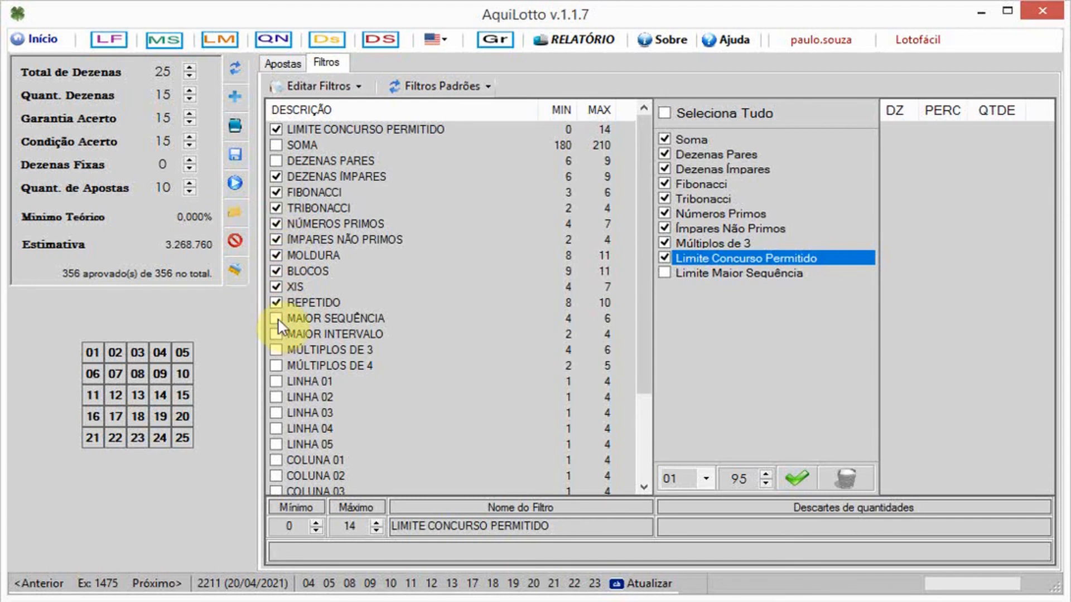
{"action": "left_click", "coordinate": [276, 318]}
{"action": "left_click", "coordinate": [276, 366]}
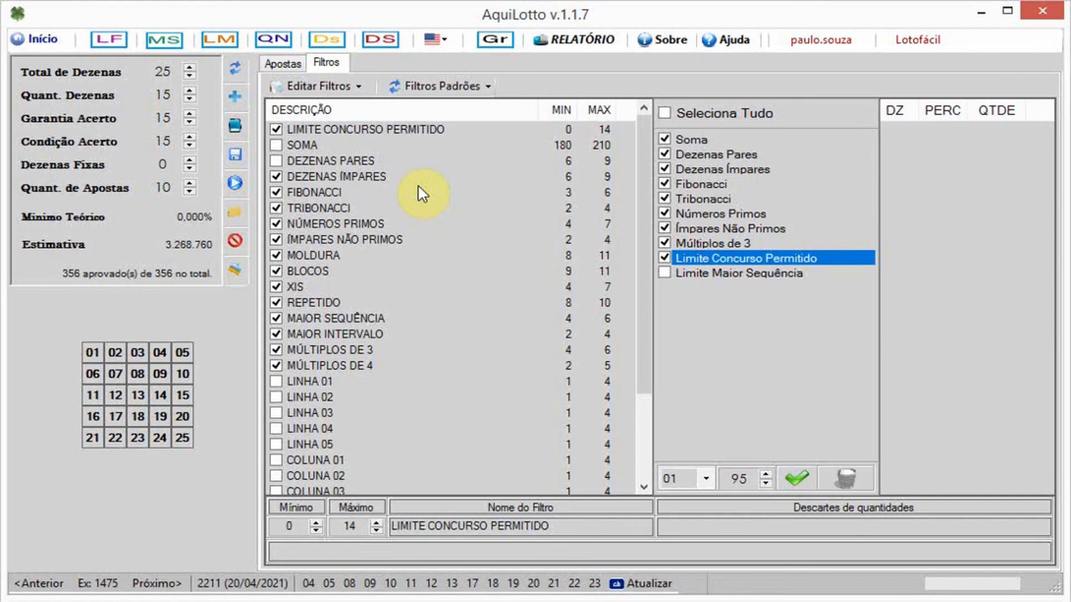
- Open the filter editor of the Lotofácil report and enable the selection of dezenas
{"action": "left_click", "coordinate": [281, 62]}
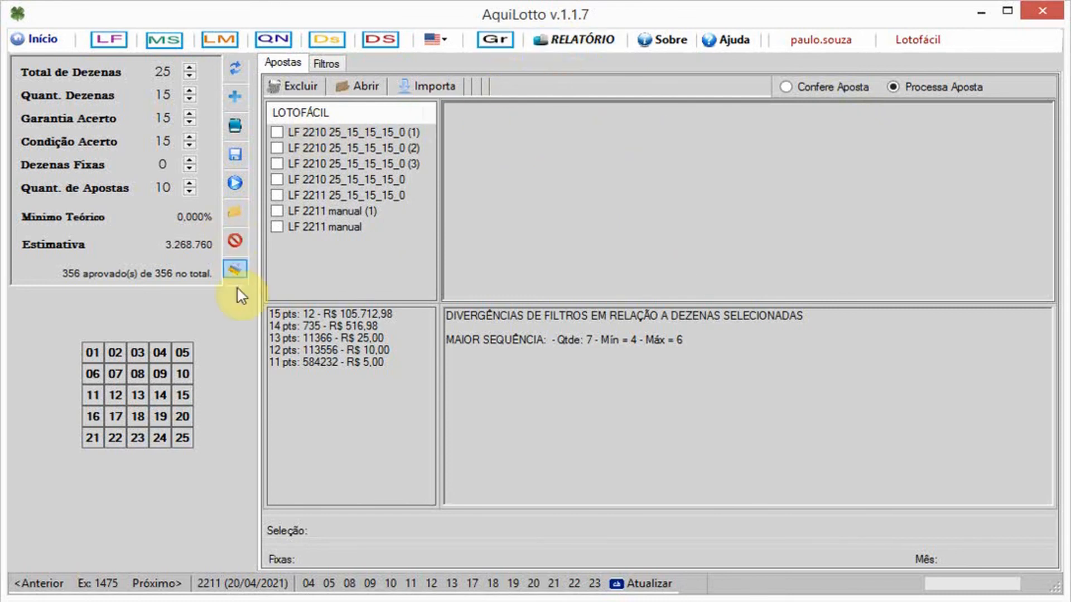
{"action": "left_click", "coordinate": [580, 39]}
{"action": "left_click", "coordinate": [44, 204]}
{"action": "left_click", "coordinate": [151, 207]}
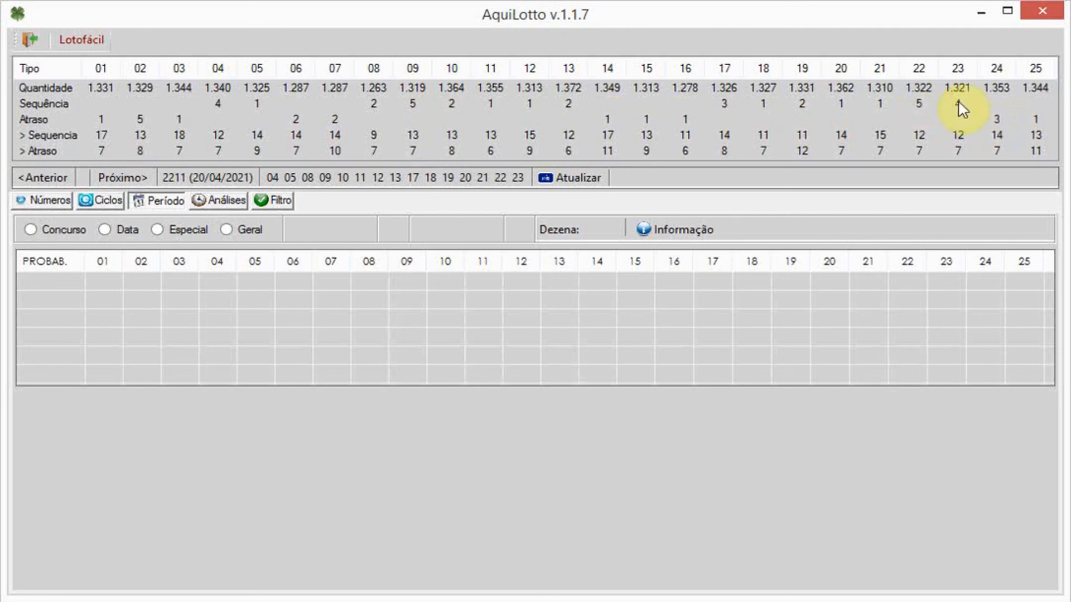
{"action": "left_click", "coordinate": [279, 204]}
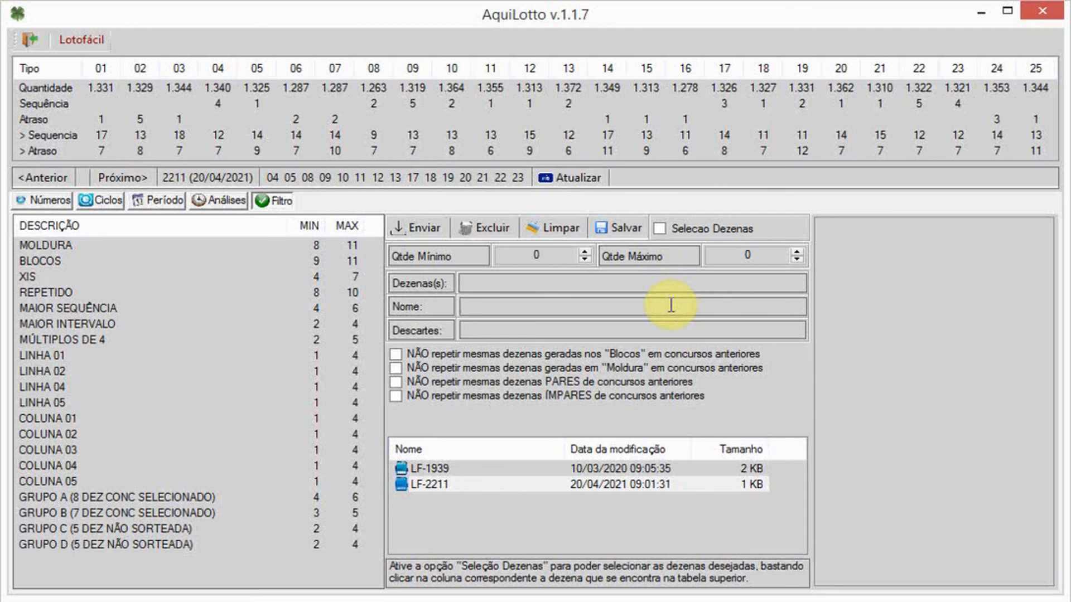
{"action": "left_click", "coordinate": [660, 229]}
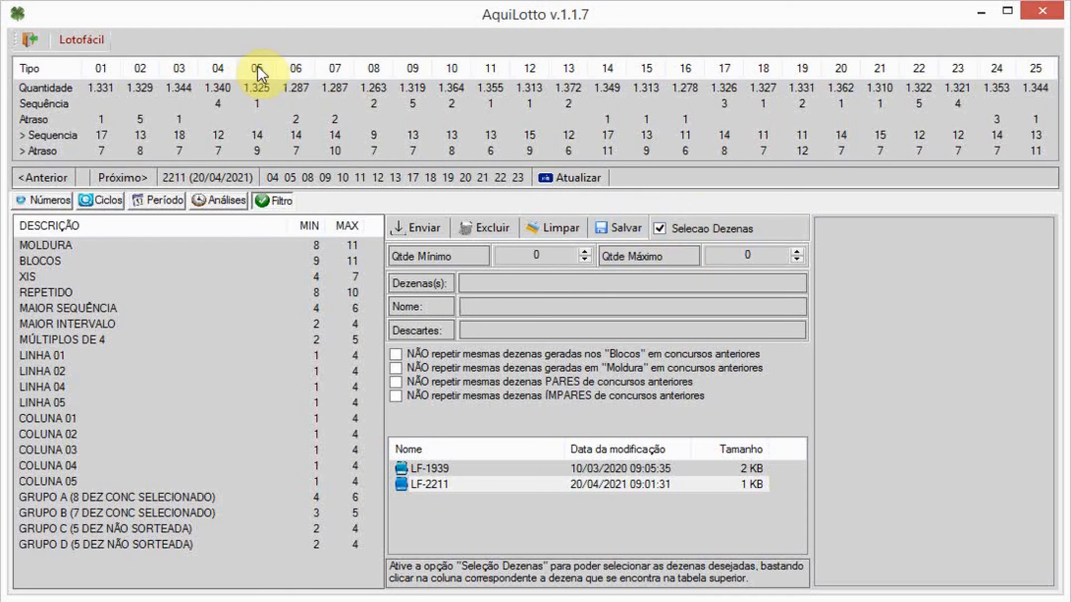
- Select dezenas 04, 09, 22 and 23 for a custom filter with minimum quantity 2 and maximum quantity 3
{"action": "left_click", "coordinate": [218, 72]}
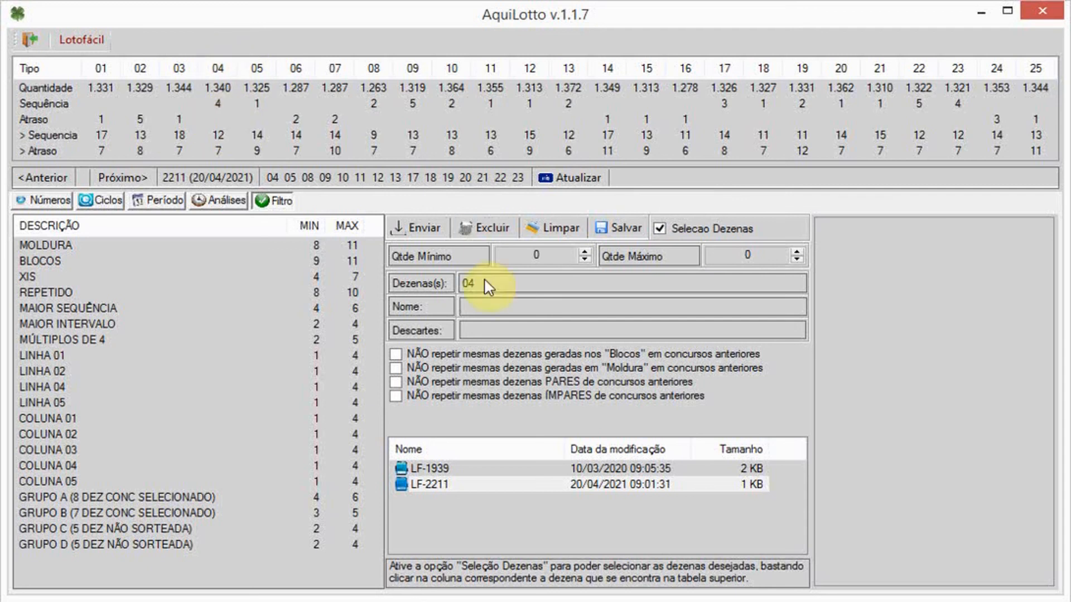
{"action": "left_click", "coordinate": [412, 68]}
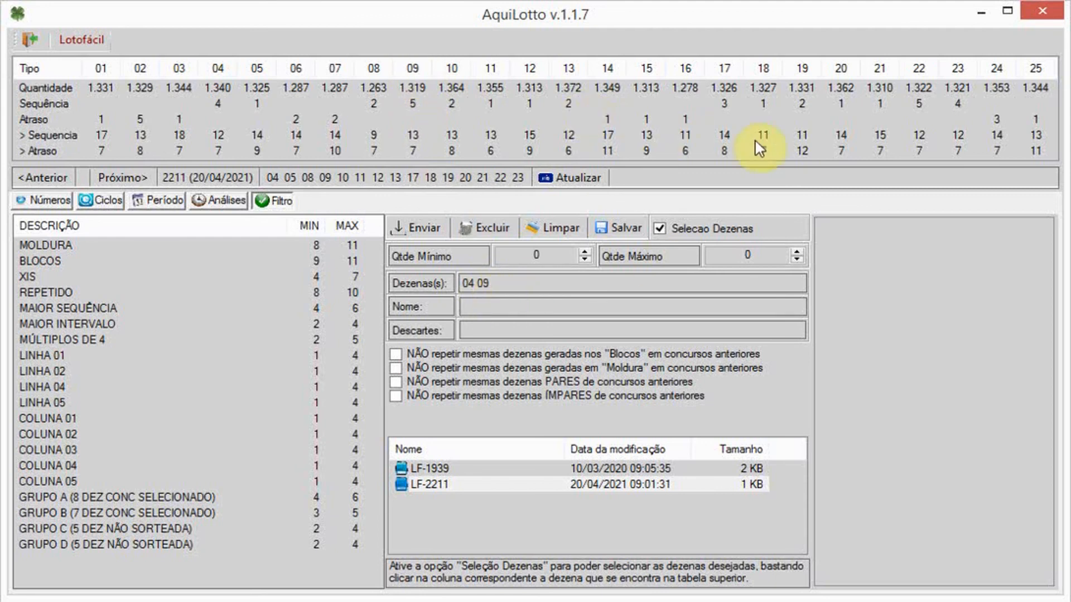
{"action": "left_click", "coordinate": [920, 68]}
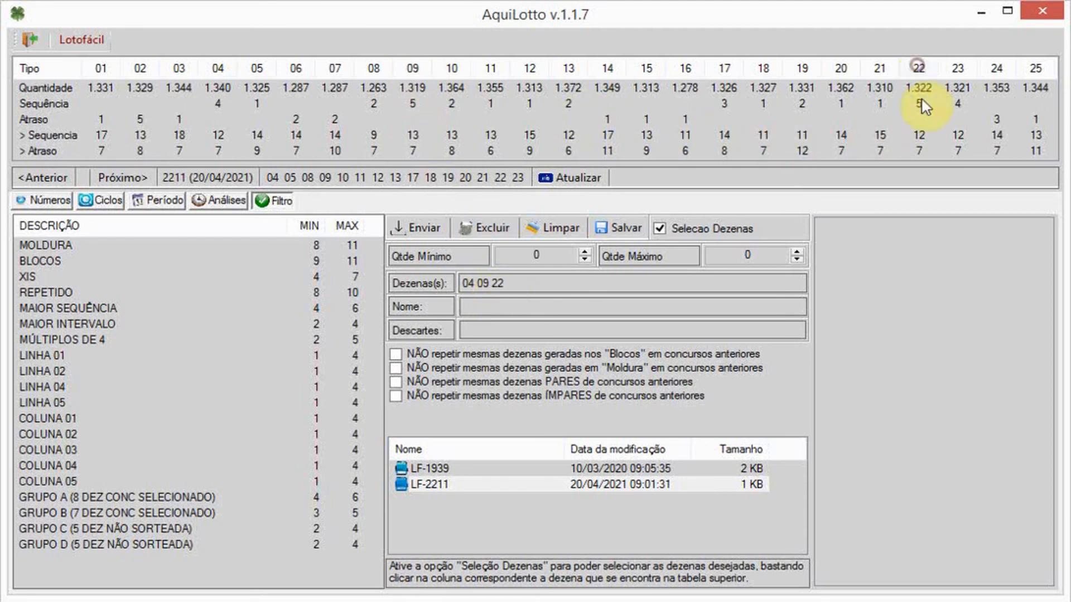
{"action": "left_click", "coordinate": [957, 67]}
{"action": "left_click", "coordinate": [586, 252]}
{"action": "left_click", "coordinate": [585, 253]}
{"action": "left_click", "coordinate": [799, 252]}
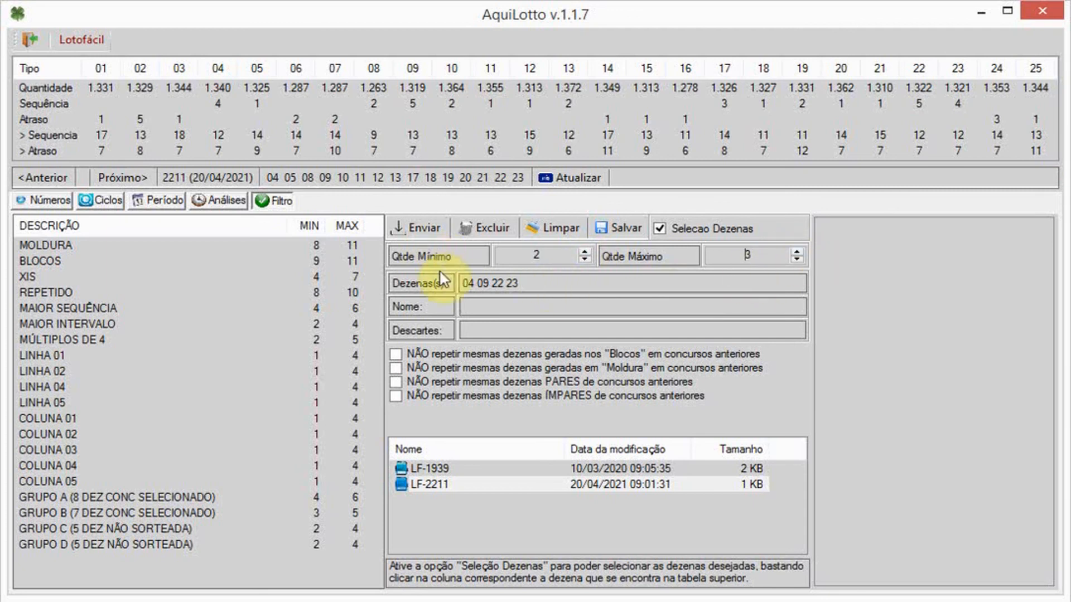
- Name the custom filter MAIORES SAÍDAS EM SQ and send it to the filter list
{"action": "left_click", "coordinate": [507, 307]}
{"action": "type", "text": "MAIORES SAÍDAS"}
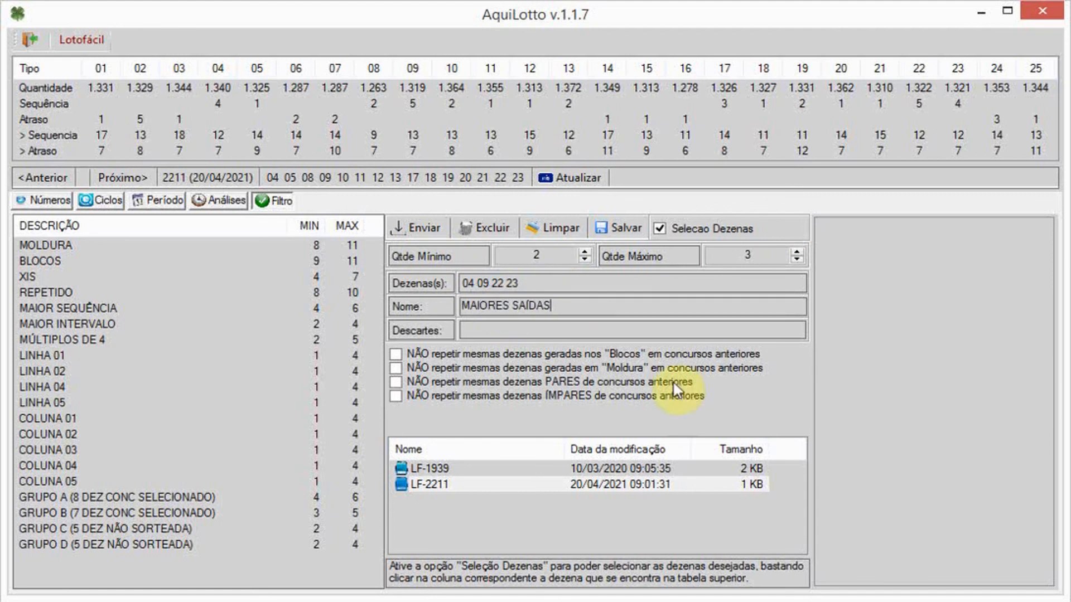
{"action": "type", "text": " EM SEUQENCIA"}
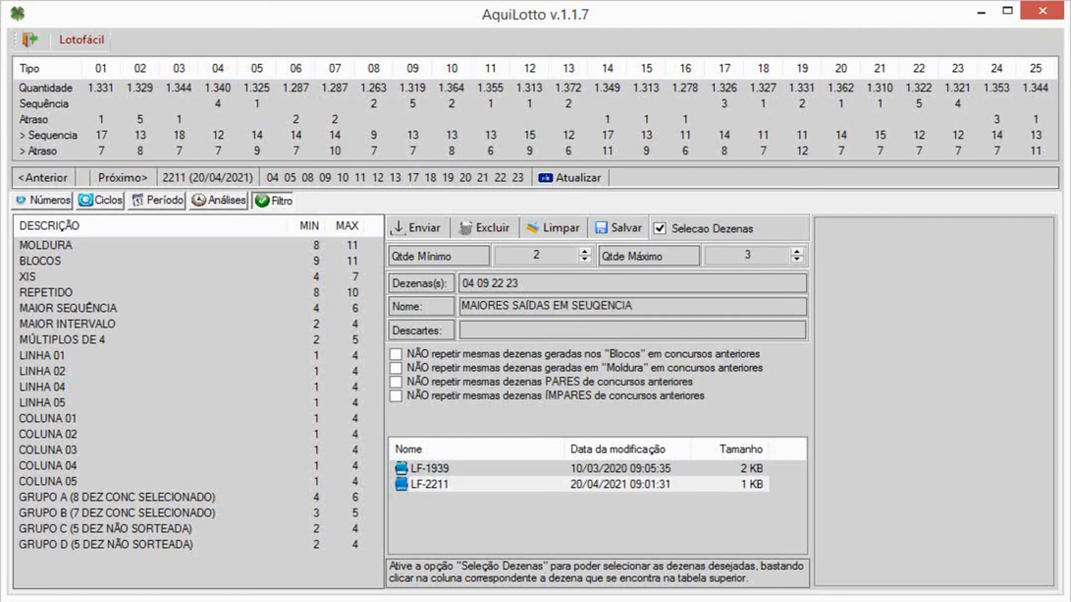
{"action": "key", "text": "BackSpace"}
{"action": "key", "text": "BackSpace"}
{"action": "key", "text": "BackSpace"}
{"action": "key", "text": "BackSpace"}
{"action": "key", "text": "BackSpace"}
{"action": "key", "text": "BackSpace"}
{"action": "key", "text": "BackSpace"}
{"action": "key", "text": "BackSpace"}
{"action": "type", "text": "Q"}
{"action": "key", "text": "BackSpace"}
{"action": "type", "text": "Q"}
{"action": "left_click", "coordinate": [427, 229]}
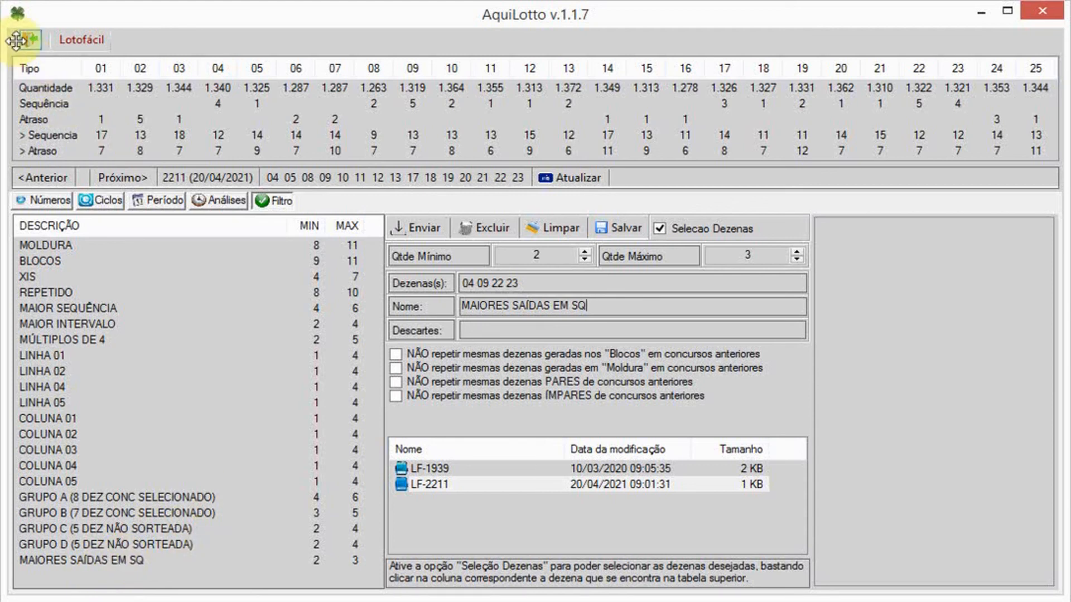
- Send the Ciclo das Dezenas Ausentes filter to the filter list with minimum 1 and maximum 1
{"action": "left_click", "coordinate": [94, 204]}
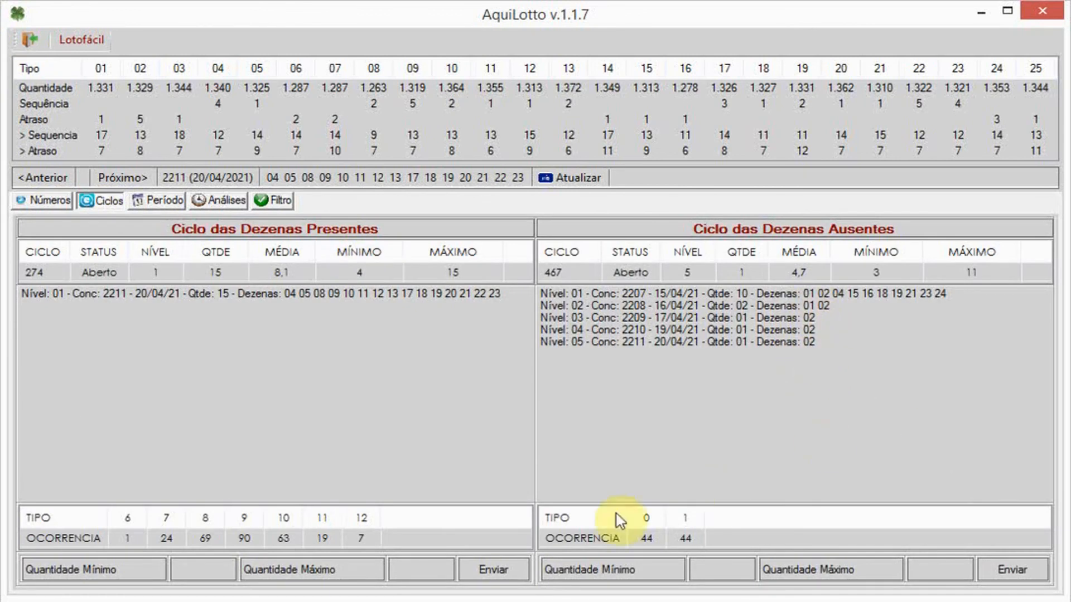
{"action": "left_click", "coordinate": [688, 526]}
{"action": "left_click", "coordinate": [688, 521]}
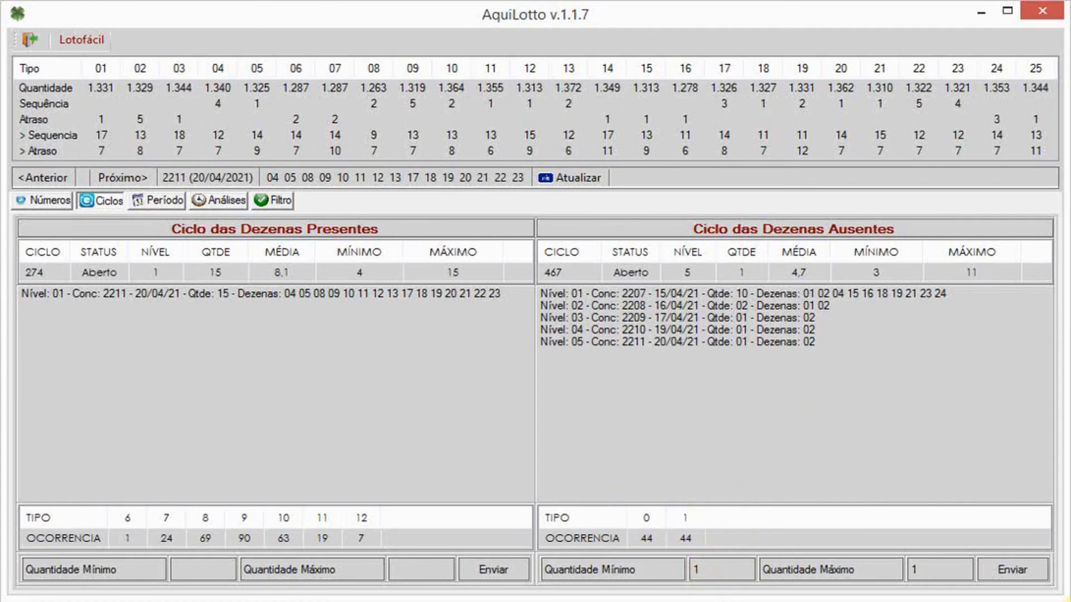
{"action": "left_click", "coordinate": [1024, 574]}
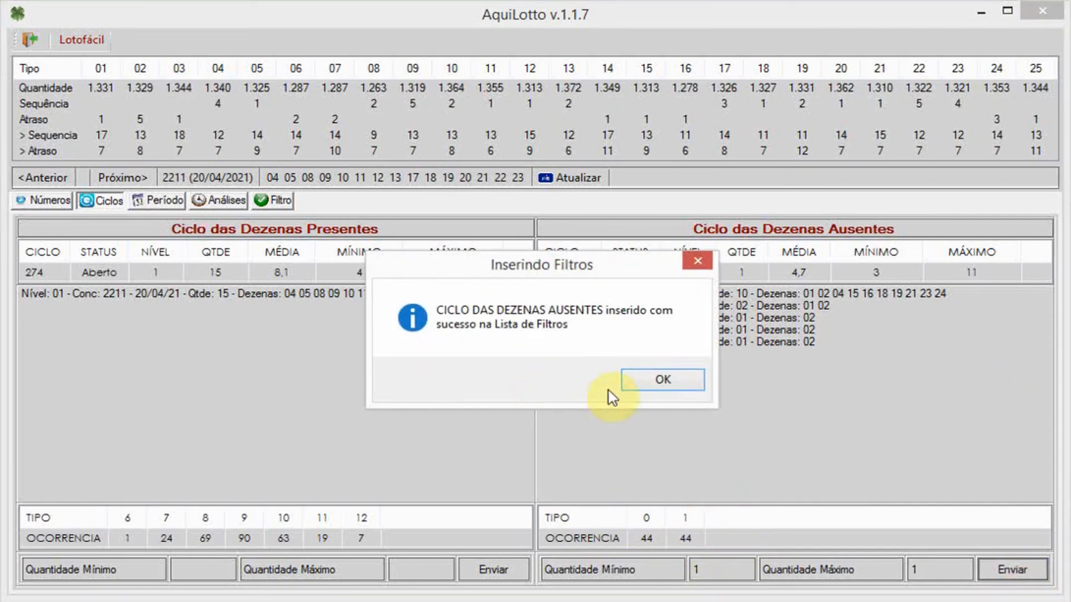
{"action": "left_click", "coordinate": [648, 384]}
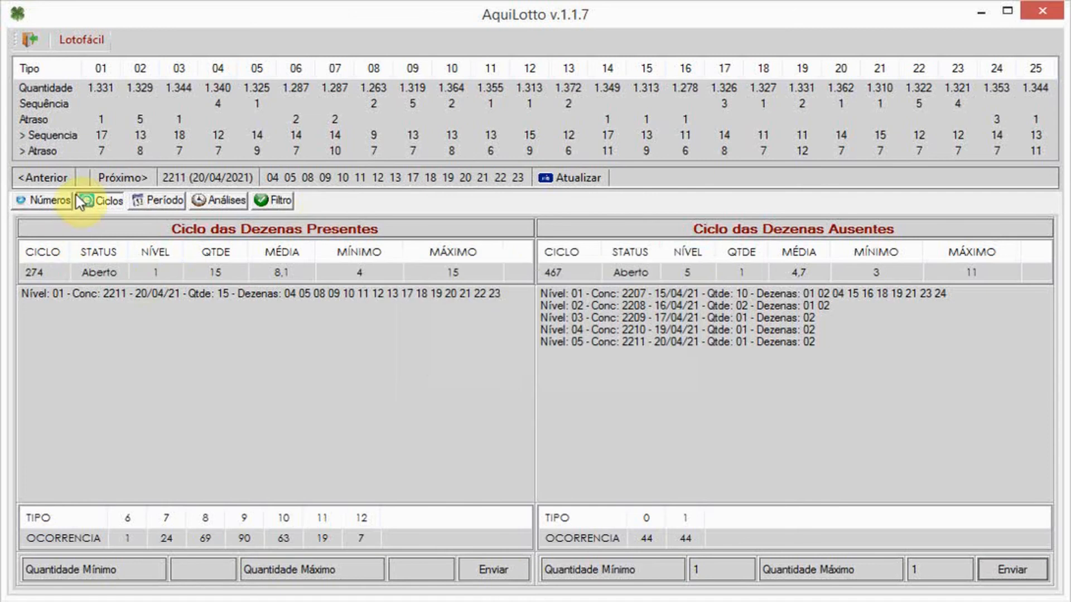
- Enable the options against repeating the same dezenas in Blocos and Moldura from earlier contests, and leave the report
{"action": "left_click", "coordinate": [273, 201]}
{"action": "left_click", "coordinate": [396, 355]}
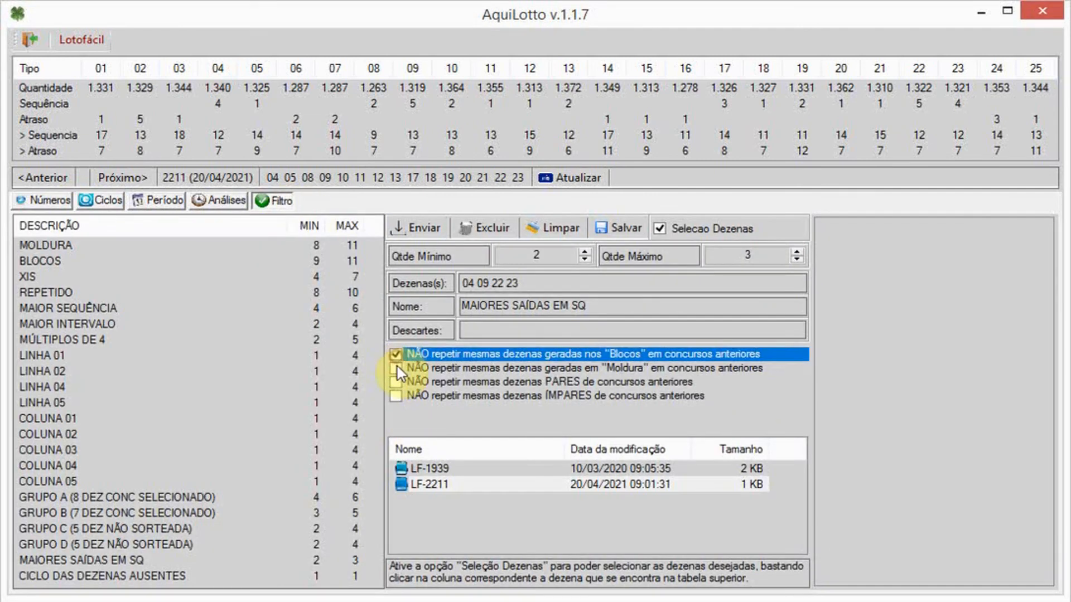
{"action": "left_click", "coordinate": [396, 369]}
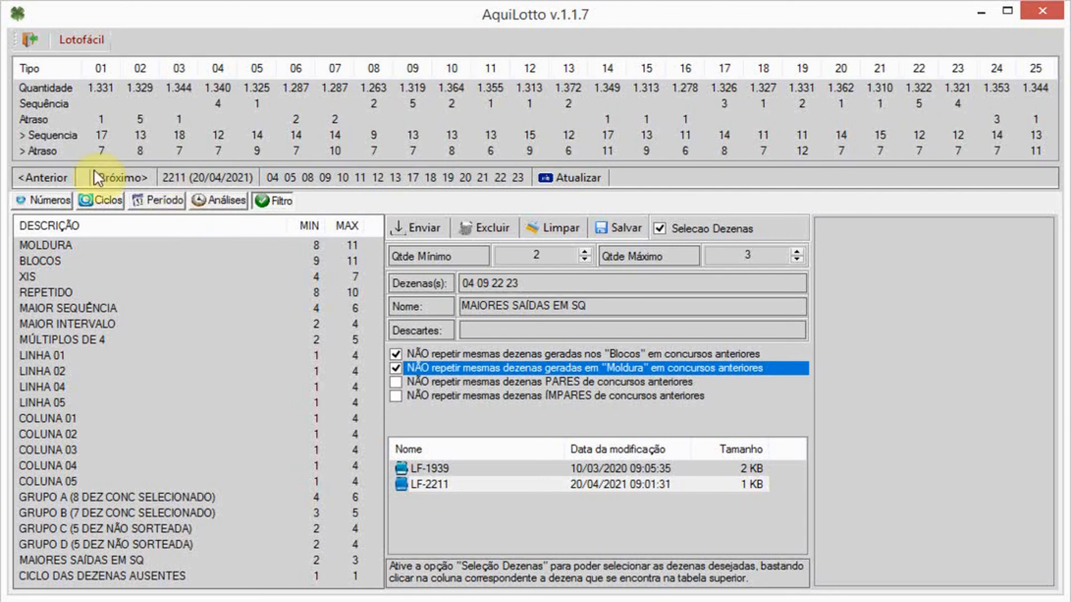
{"action": "left_click", "coordinate": [27, 38]}
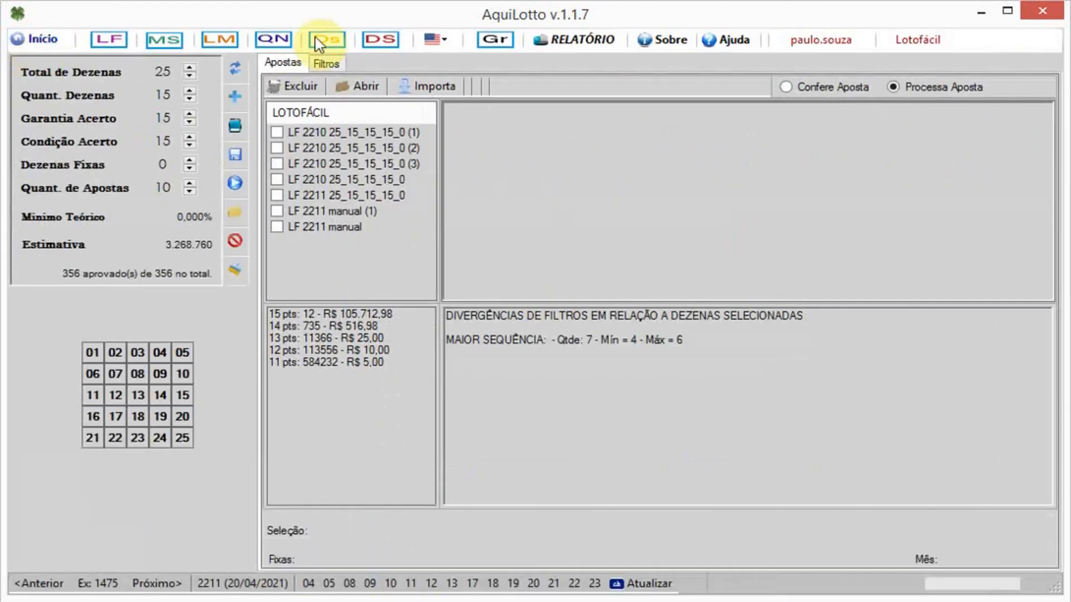
- Activate the GRUPO A, GRUPO B, GRUPO C and GRUPO D filters in the filter list
{"action": "left_click", "coordinate": [324, 61]}
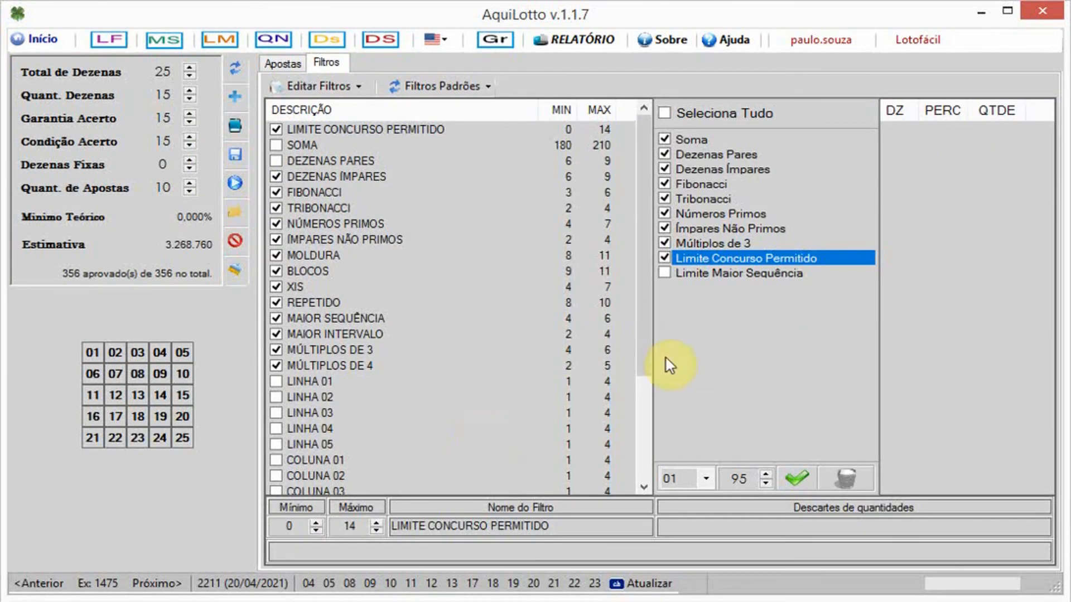
{"action": "left_click_drag", "start_coordinate": [640, 313], "coordinate": [644, 469]}
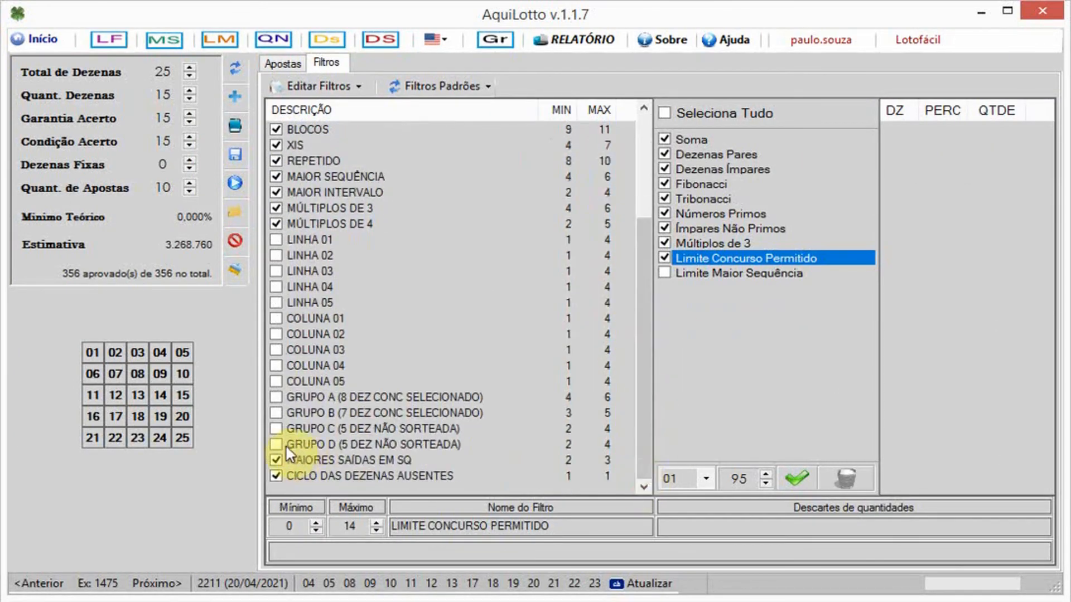
{"action": "left_click", "coordinate": [276, 427]}
{"action": "left_click", "coordinate": [277, 413]}
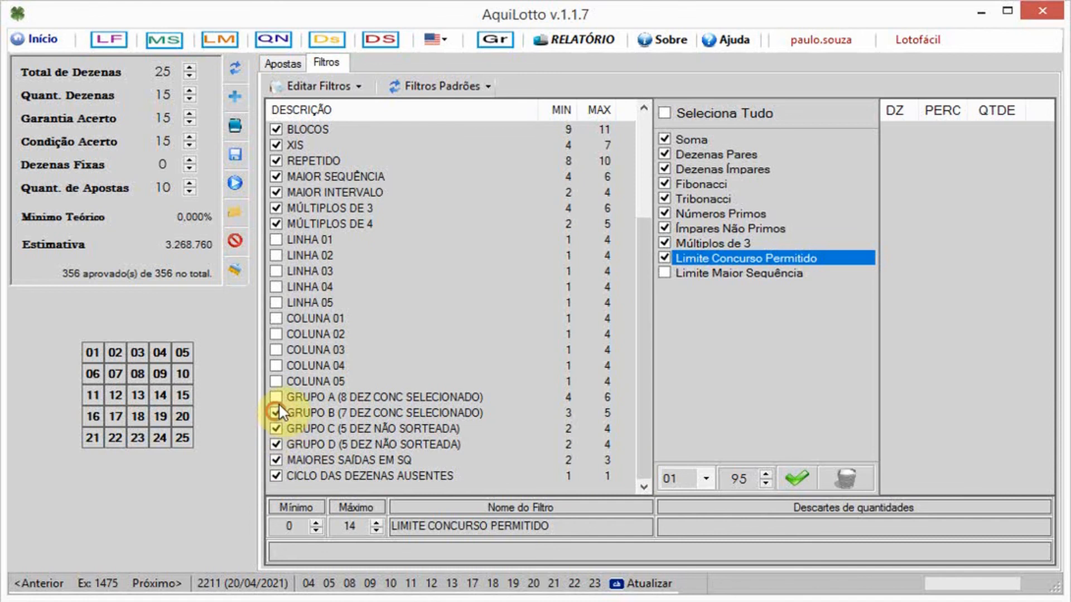
{"action": "left_click_drag", "start_coordinate": [641, 396], "coordinate": [640, 429]}
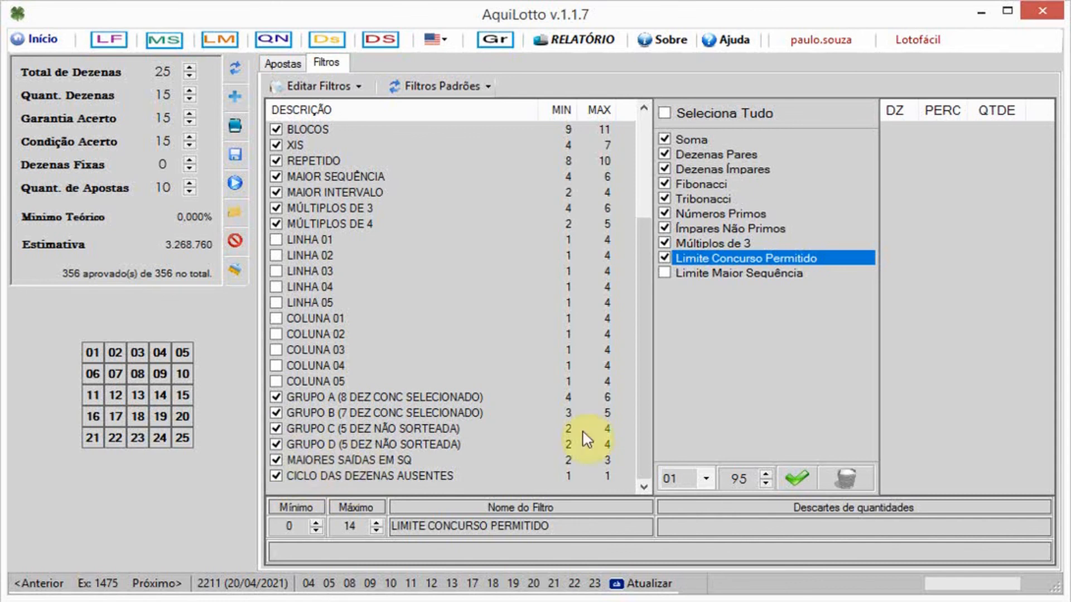
{"action": "left_click_drag", "start_coordinate": [649, 379], "coordinate": [650, 275]}
- Generate the 10 bets with the active filters and save them to the Lotofácil bet list
{"action": "left_click", "coordinate": [287, 64]}
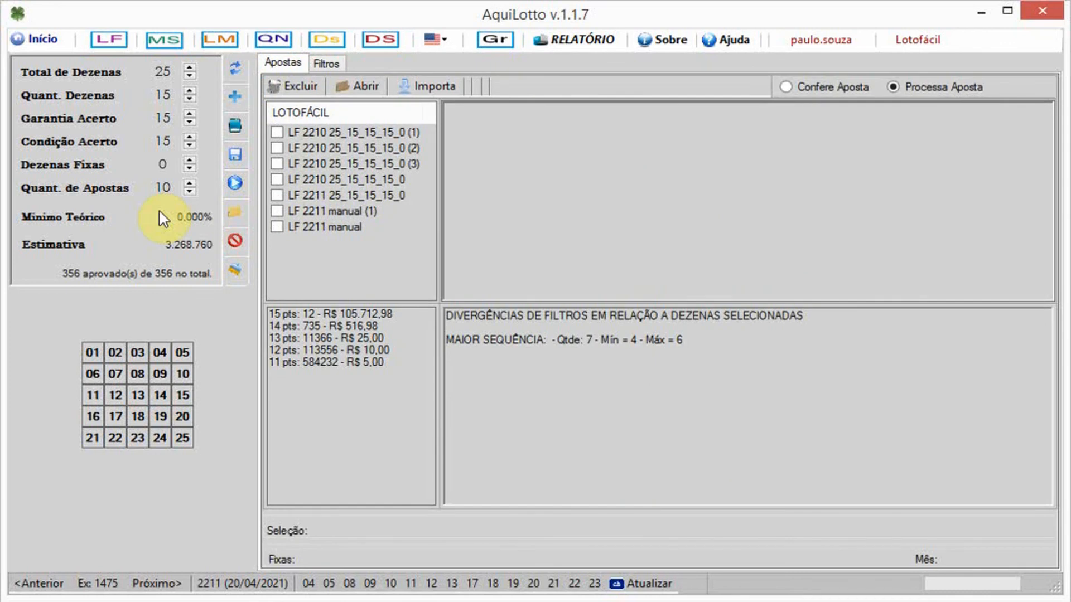
{"action": "left_click", "coordinate": [236, 185]}
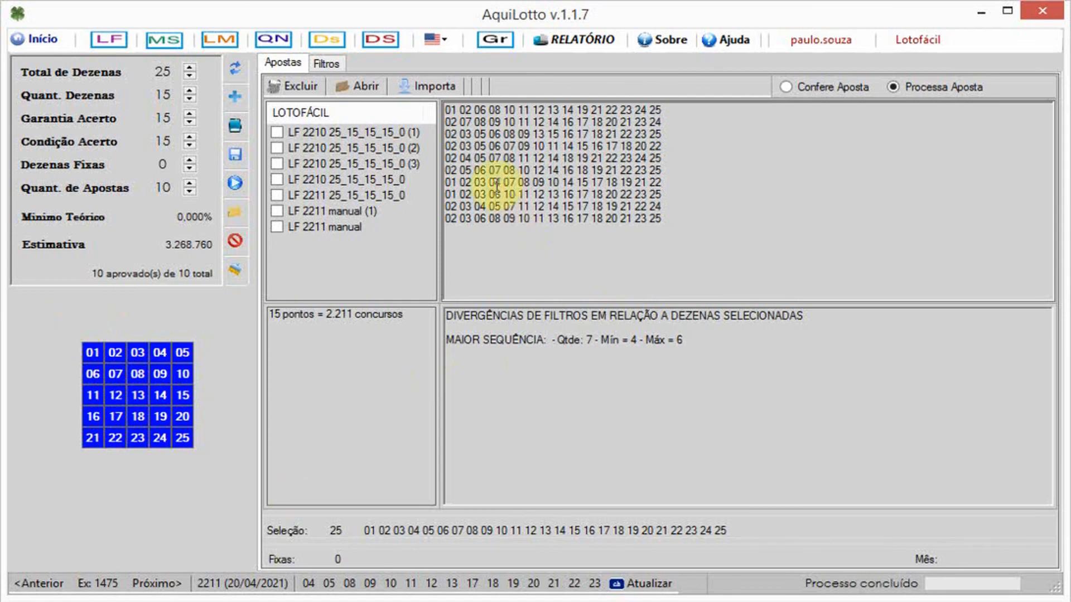
{"action": "left_click_drag", "start_coordinate": [446, 116], "coordinate": [697, 231]}
{"action": "left_click", "coordinate": [750, 268]}
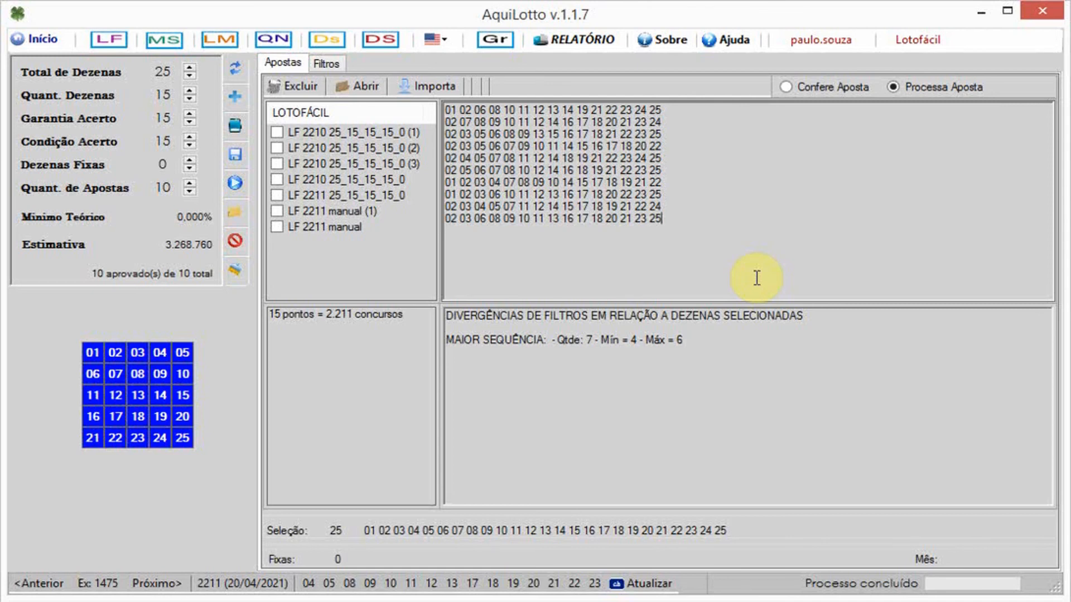
{"action": "left_click", "coordinate": [232, 156]}
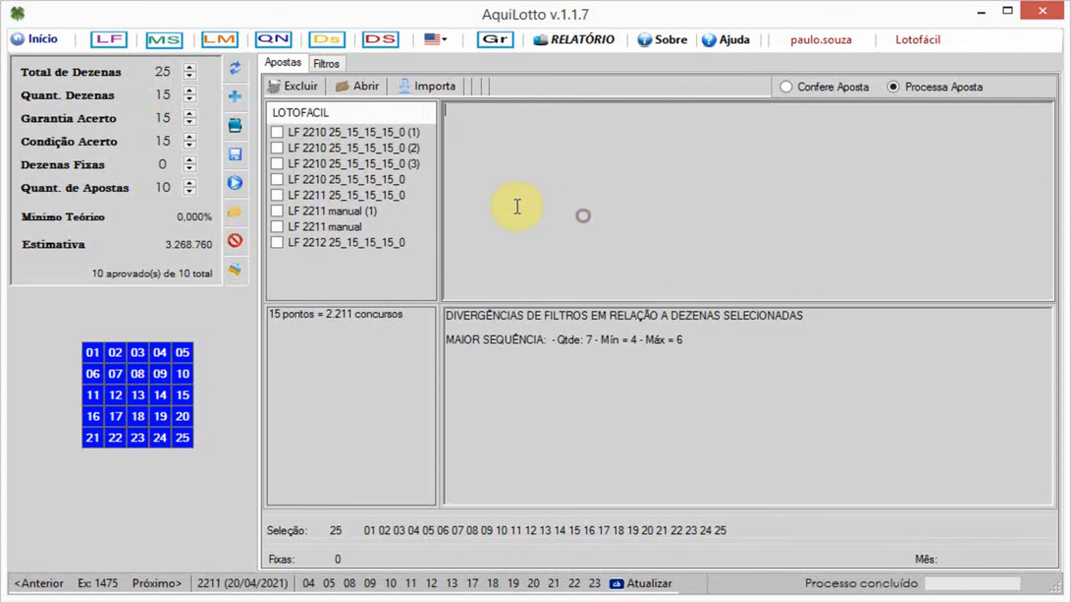
- Check the prizes of the saved bet file LF 2211 25_15_15_15_0 for contest 2211, then deselect the file
{"action": "left_click", "coordinate": [300, 196]}
{"action": "left_click", "coordinate": [277, 195]}
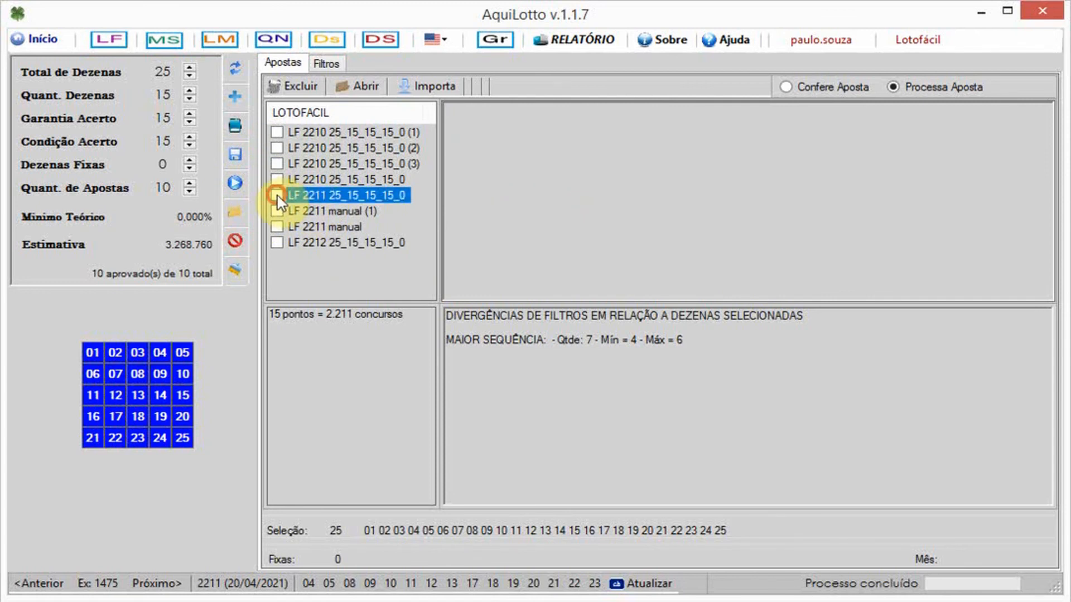
{"action": "left_click_drag", "start_coordinate": [539, 135], "coordinate": [791, 132]}
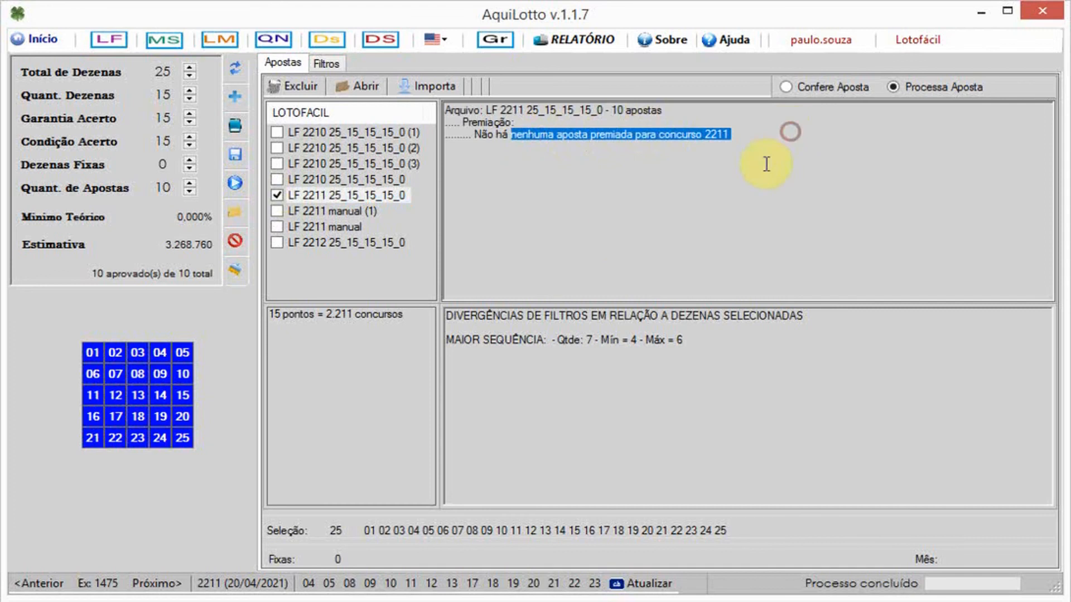
{"action": "left_click", "coordinate": [277, 195]}
{"action": "left_click", "coordinate": [502, 167]}
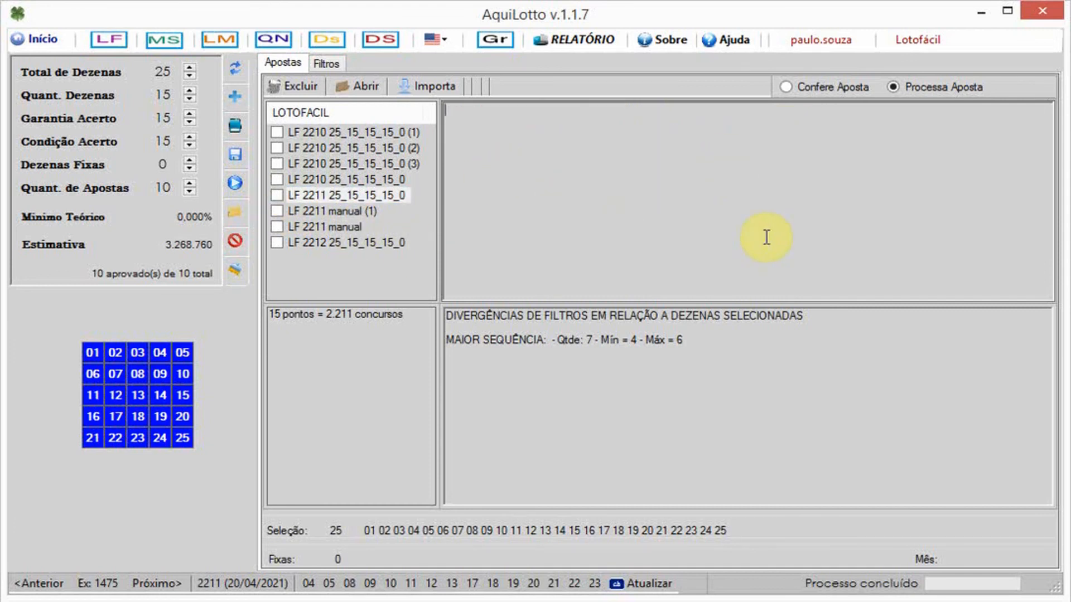